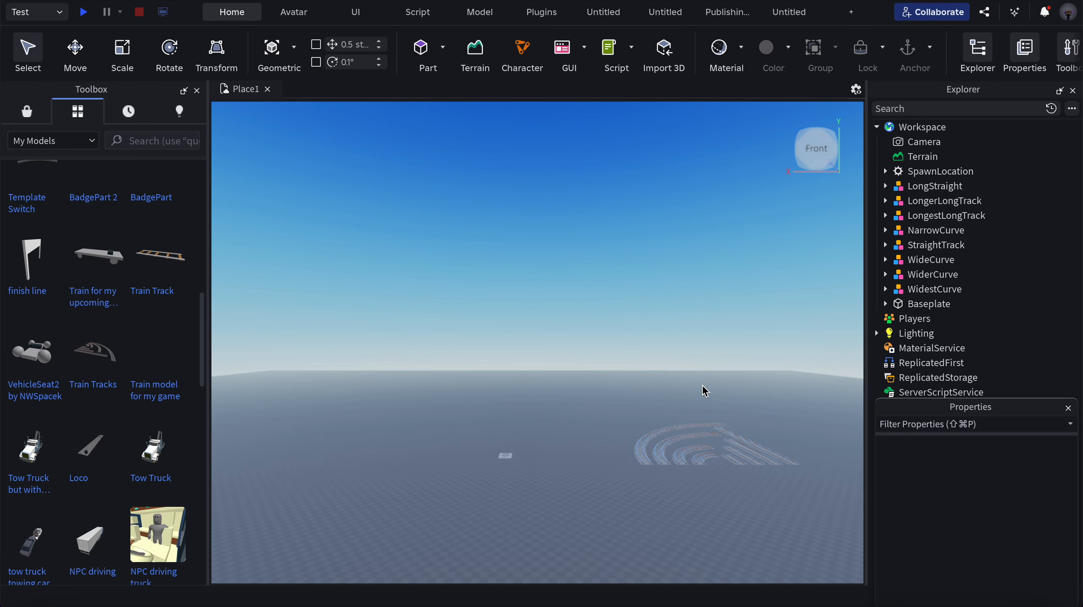
Step: Move the LongestLongTrack model away from the other track pieces to stand beside the spawn location
{"action": "scroll", "coordinate": [742, 474], "scroll_direction": "up", "scroll_amount": 5}
{"action": "left_click", "coordinate": [746, 472]}
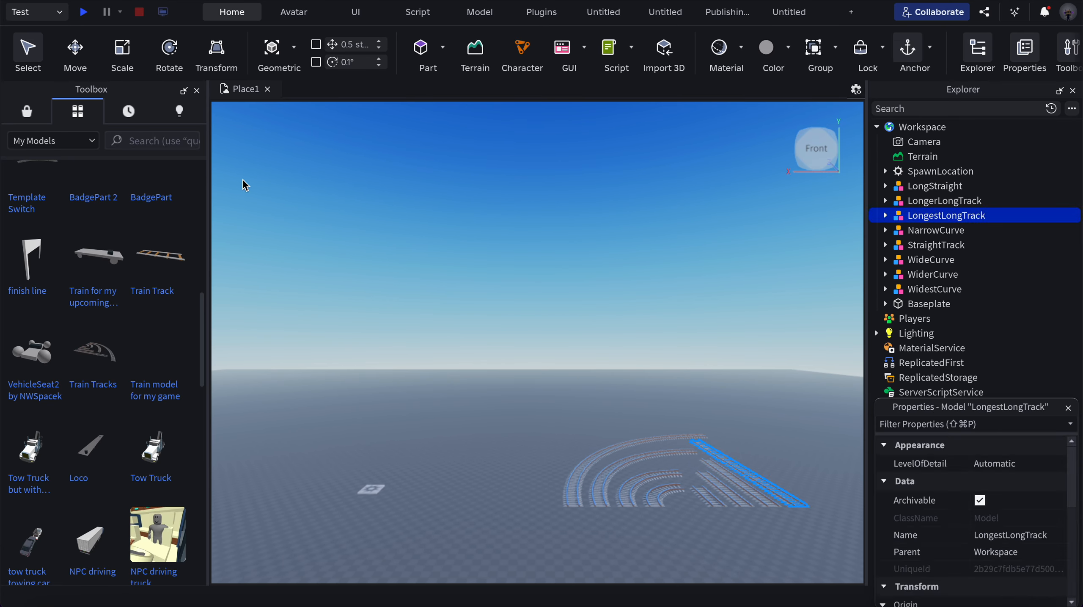
{"action": "left_click", "coordinate": [75, 50]}
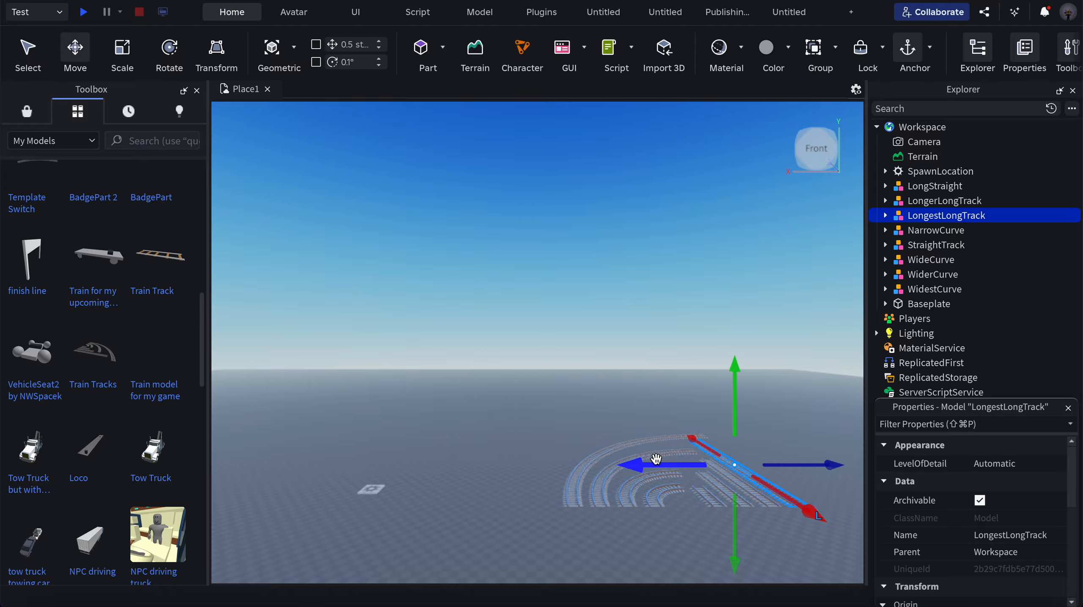
{"action": "left_click_drag", "start_coordinate": [648, 456], "coordinate": [367, 491]}
{"action": "left_click", "coordinate": [529, 387]}
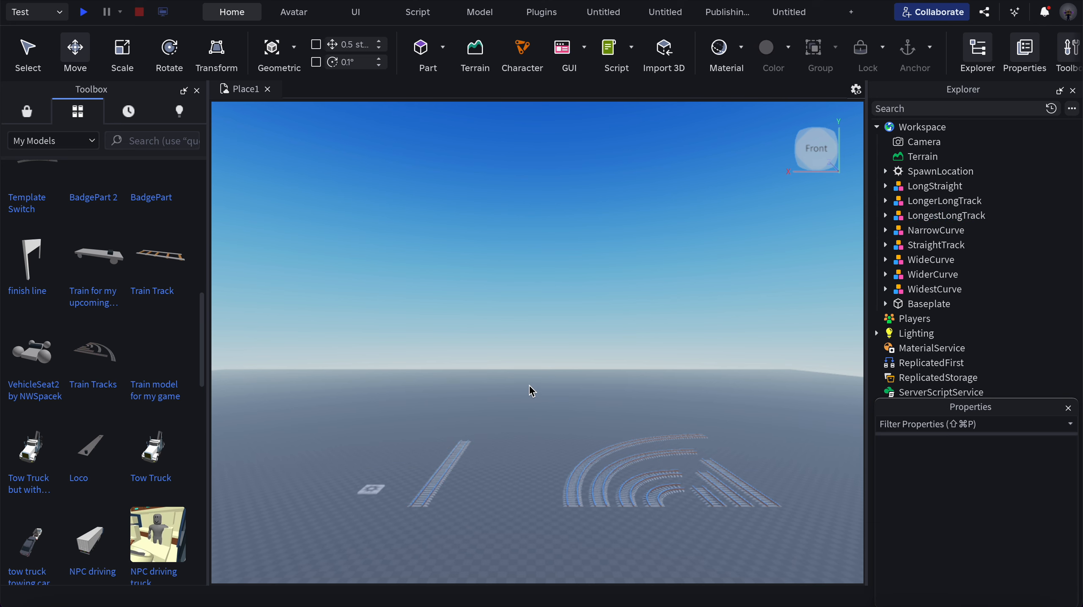
Step: Move the WidestCurve model to the far end of the LongestLongTrack, shifting it sideways about 94.5 studs
{"action": "scroll", "coordinate": [544, 467], "scroll_direction": "up", "scroll_amount": 5}
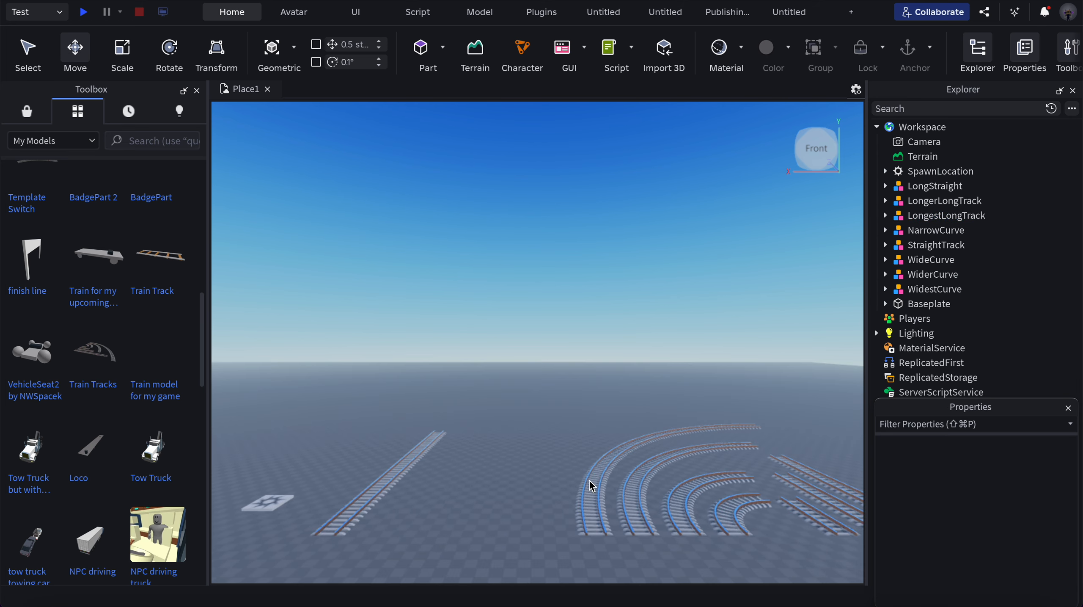
{"action": "left_click", "coordinate": [590, 484]}
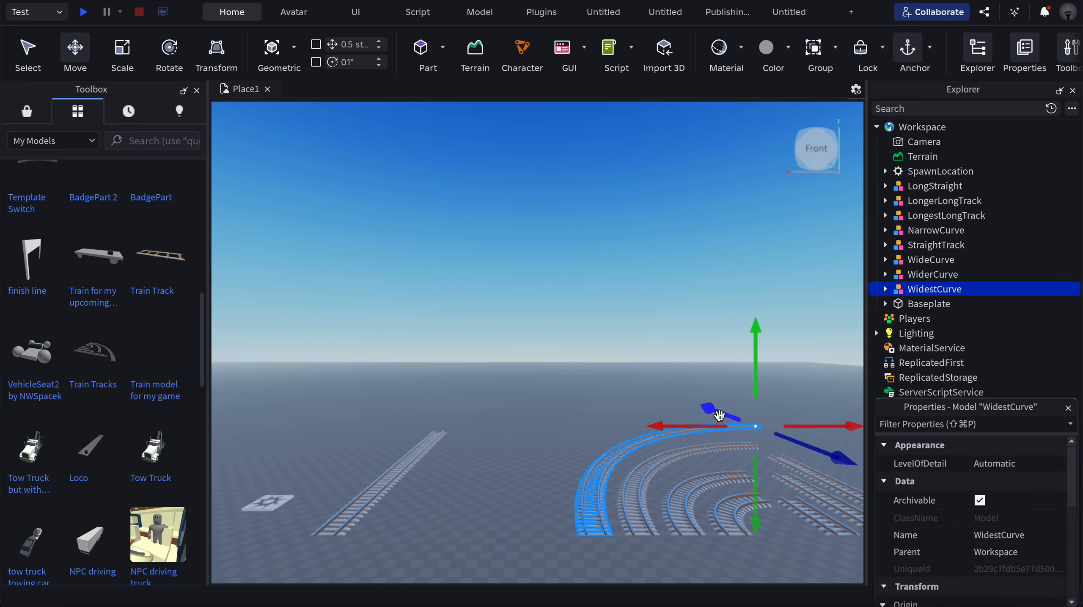
{"action": "left_click_drag", "start_coordinate": [719, 415], "coordinate": [503, 400]}
{"action": "scroll", "coordinate": [421, 453], "scroll_direction": "up", "scroll_amount": 5}
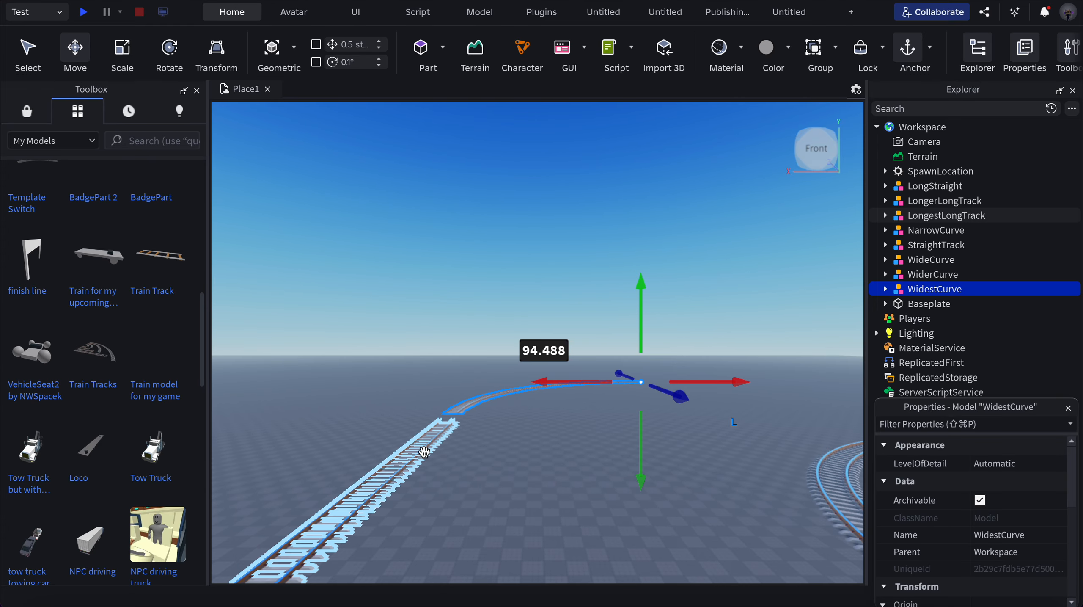
{"action": "scroll", "coordinate": [424, 453], "scroll_direction": "down", "scroll_amount": 6}
{"action": "scroll", "coordinate": [397, 310], "scroll_direction": "up", "scroll_amount": 4}
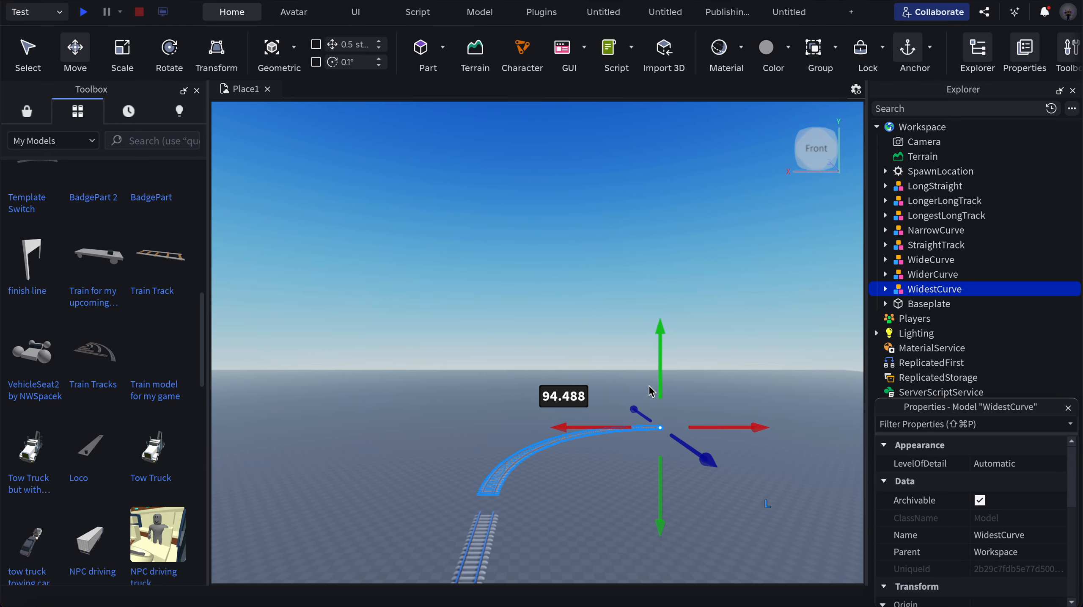
Step: Pull the WidestCurve back about 19.4 and 3 studs, with sideways shifts of about 0.5 studs, to meet the straight track's end
{"action": "middle_click_drag", "start_coordinate": [651, 390], "coordinate": [762, 420]}
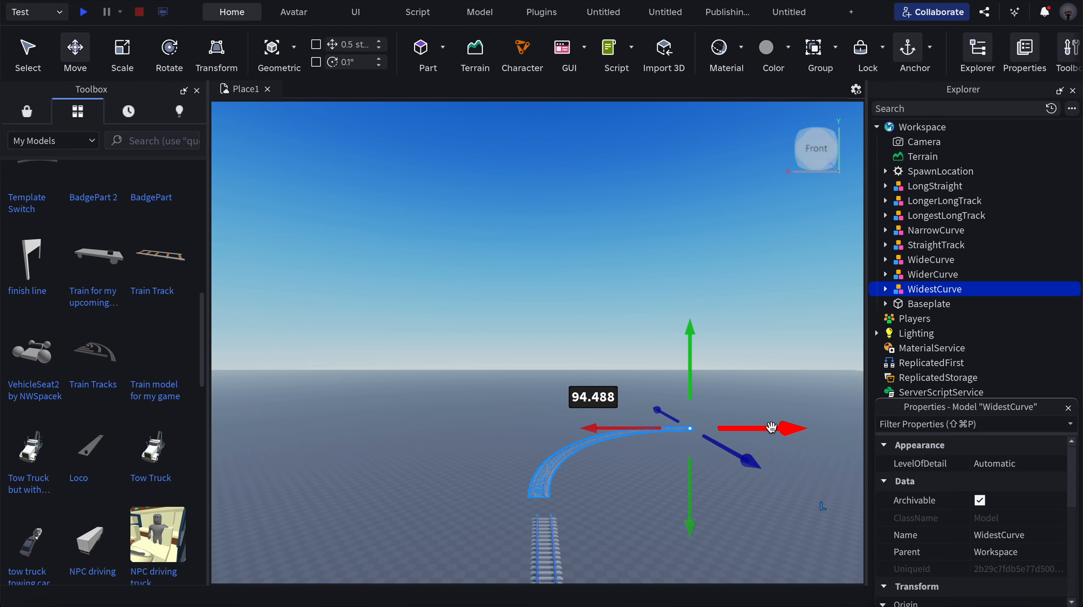
{"action": "left_click_drag", "start_coordinate": [767, 432], "coordinate": [740, 497]}
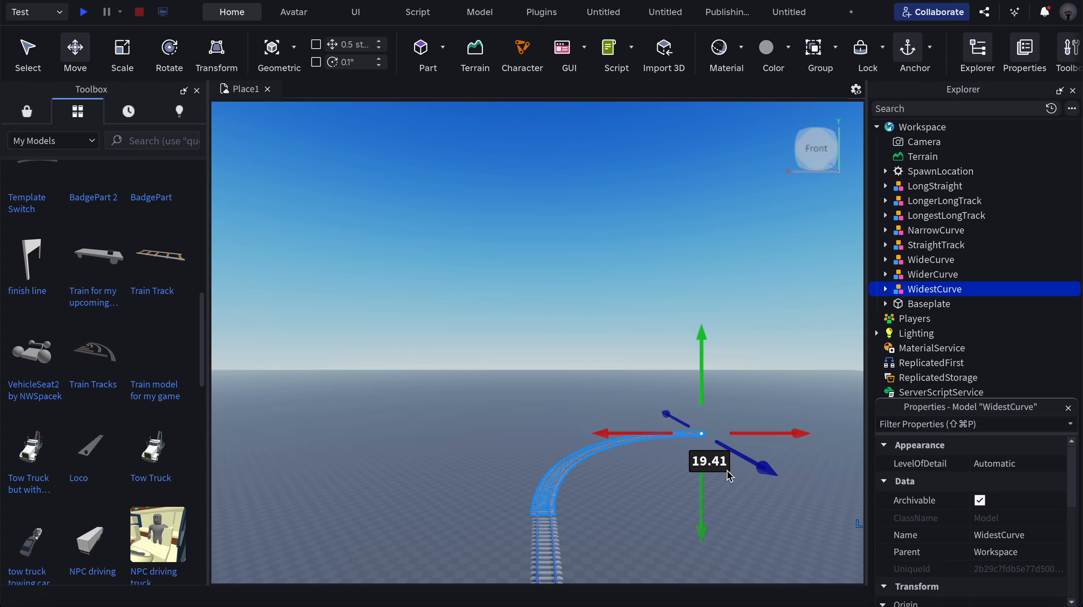
{"action": "left_click_drag", "start_coordinate": [751, 433], "coordinate": [742, 462]}
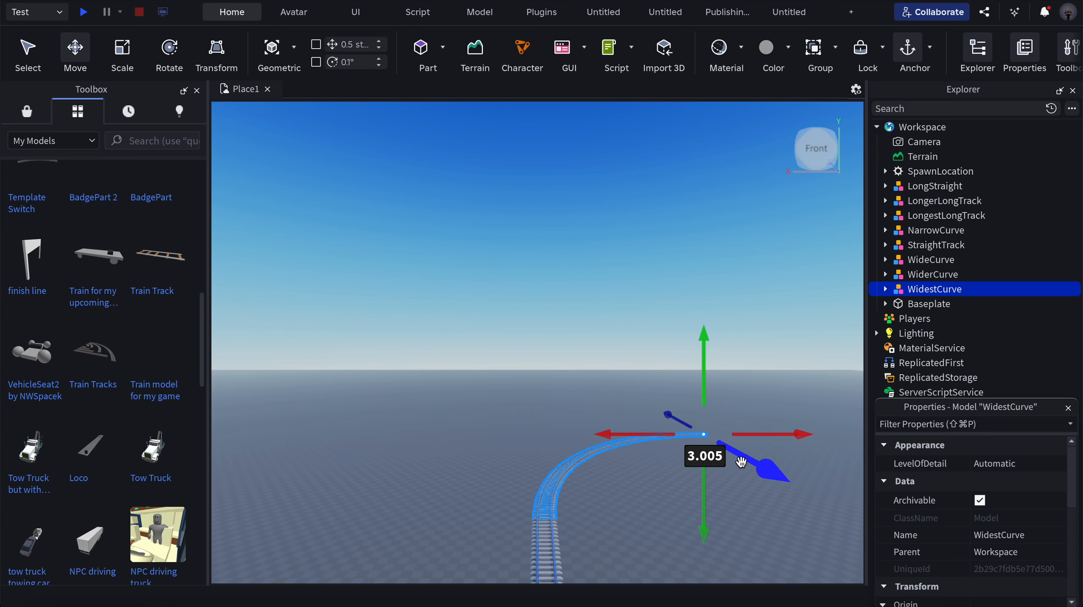
{"action": "scroll", "coordinate": [544, 562], "scroll_direction": "up", "scroll_amount": 2}
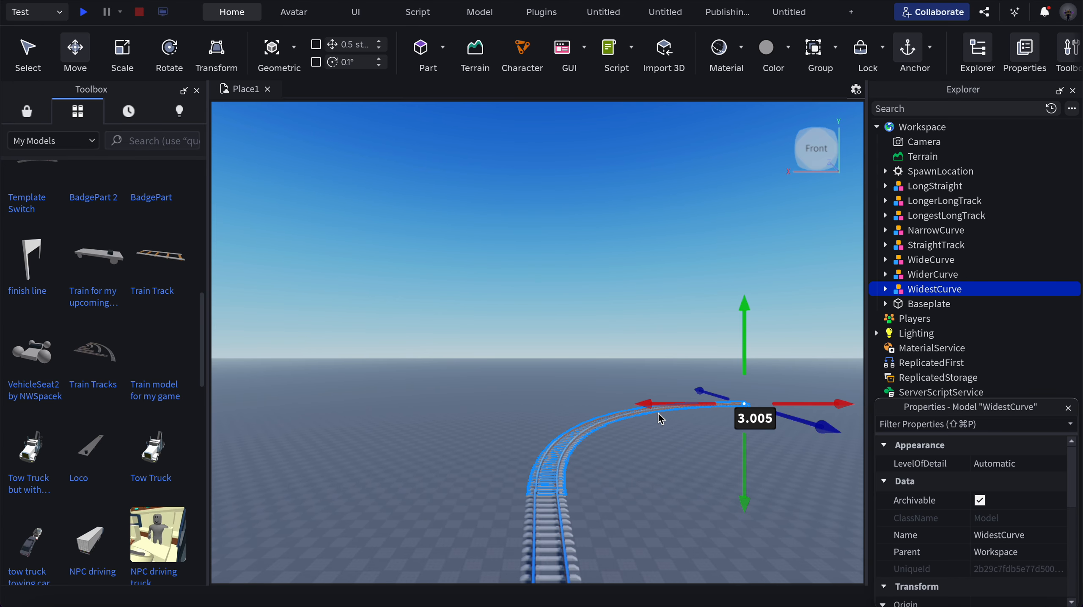
{"action": "left_click_drag", "start_coordinate": [660, 405], "coordinate": [659, 406]}
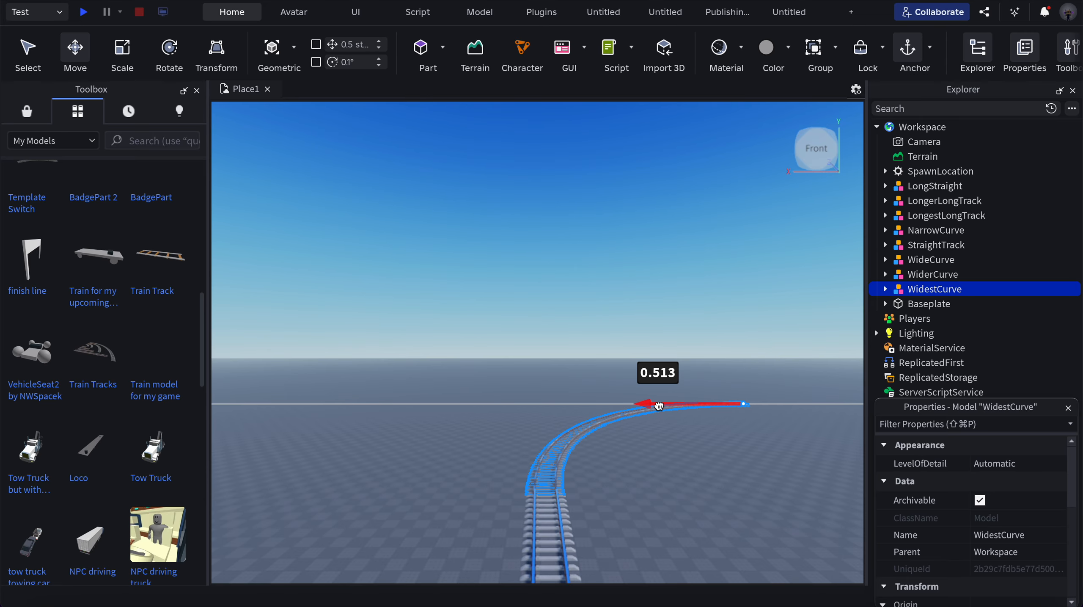
{"action": "left_click_drag", "start_coordinate": [660, 406], "coordinate": [659, 407]}
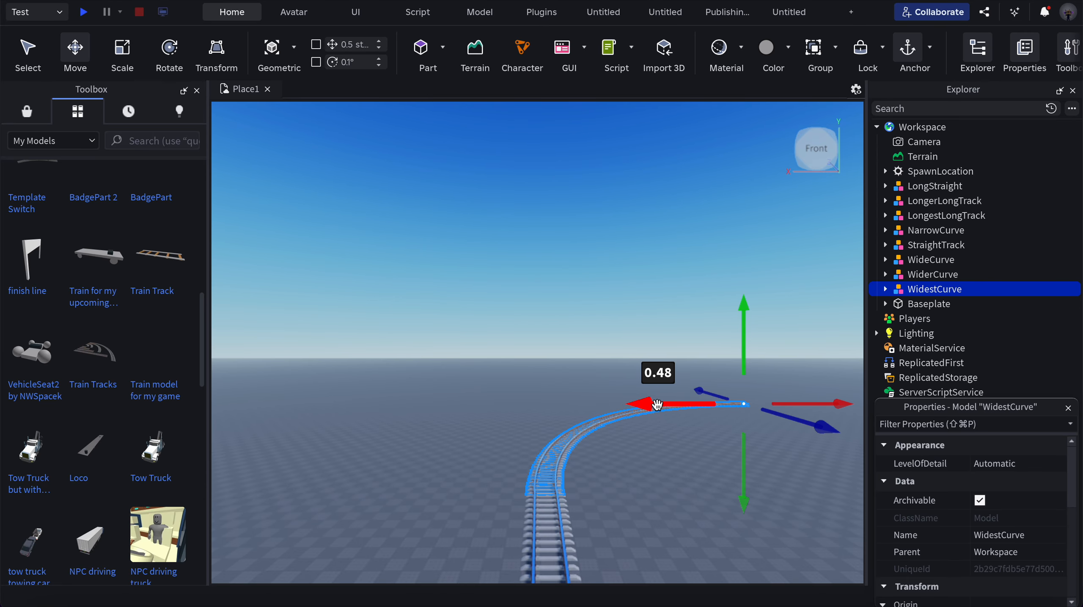
{"action": "left_click", "coordinate": [491, 464]}
Step: Shift the WidestCurve sideways in small moves of about 0.58 studs to align its rails with the straight track
{"action": "scroll", "coordinate": [516, 509], "scroll_direction": "up", "scroll_amount": 3}
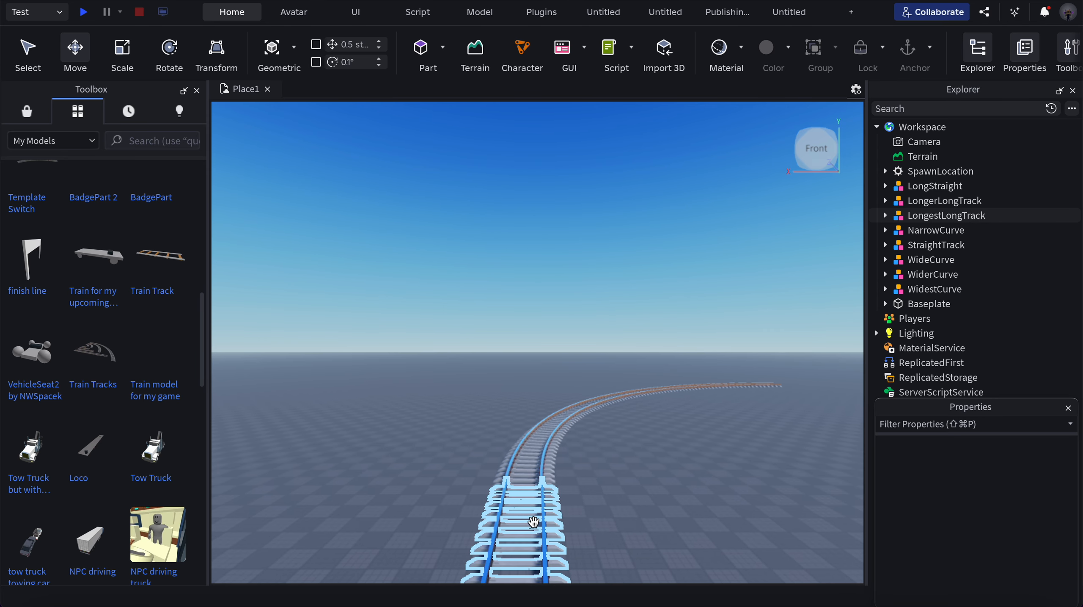
{"action": "scroll", "coordinate": [536, 524], "scroll_direction": "up", "scroll_amount": 2}
{"action": "scroll", "coordinate": [476, 413], "scroll_direction": "down", "scroll_amount": 3}
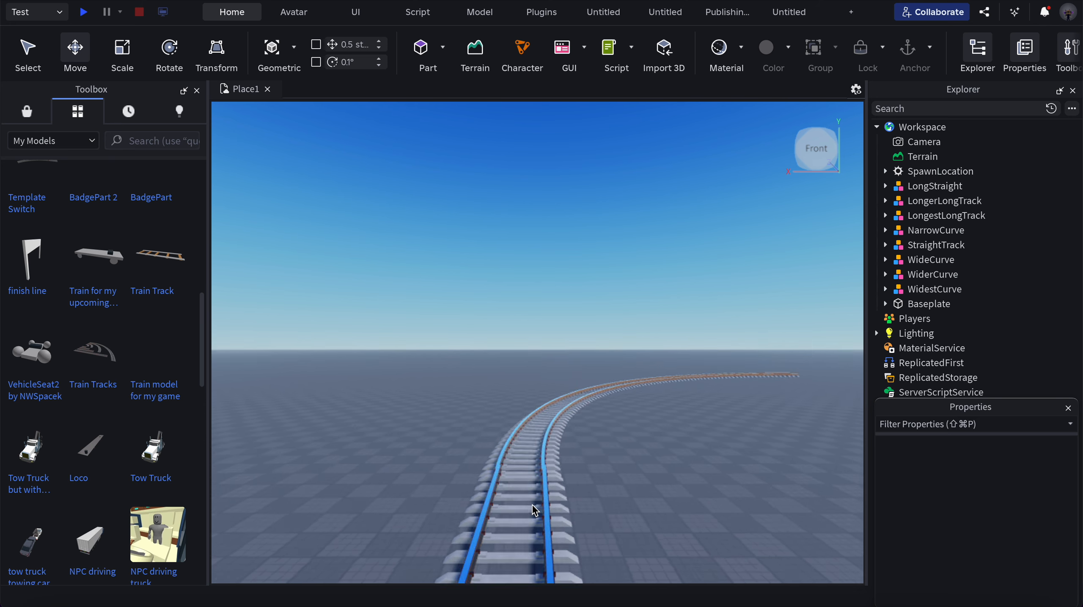
{"action": "left_click", "coordinate": [550, 462]}
{"action": "left_click_drag", "start_coordinate": [803, 402], "coordinate": [799, 402]}
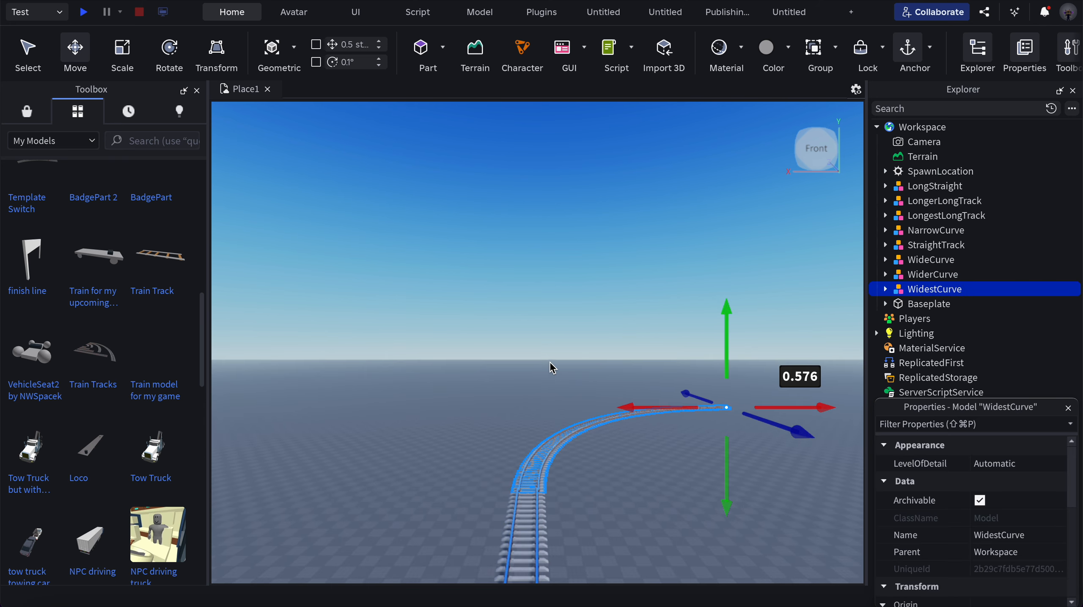
{"action": "left_click_drag", "start_coordinate": [691, 389], "coordinate": [657, 406]}
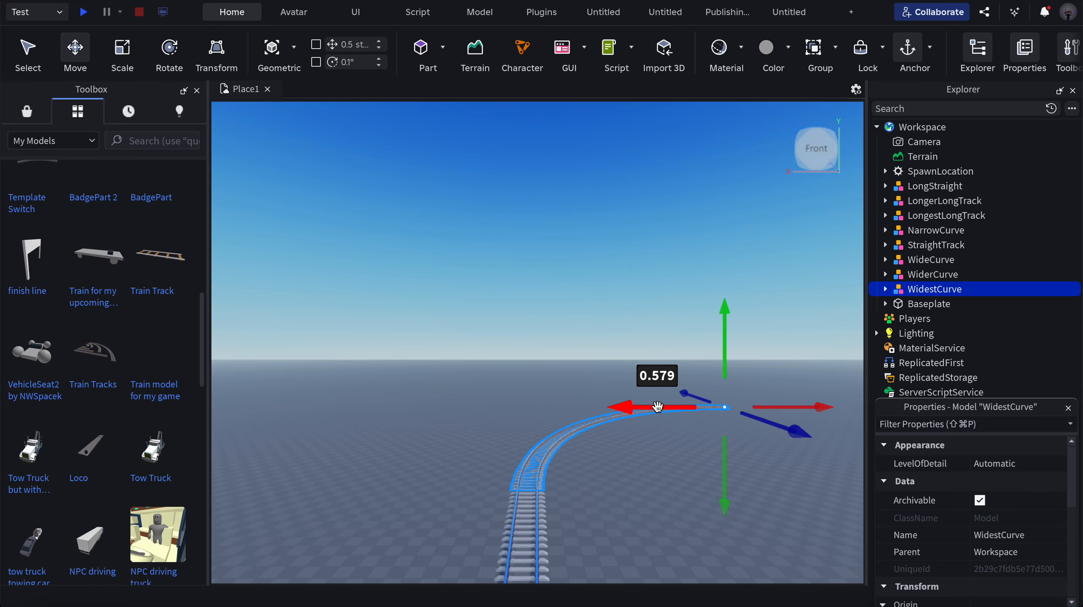
Step: Check the rail joint up close and fine-tune the WidestCurve's sideways position against the straight track
{"action": "scroll", "coordinate": [577, 523], "scroll_direction": "up", "scroll_amount": 3}
{"action": "left_click", "coordinate": [577, 523]}
{"action": "key", "text": "a"}
{"action": "scroll", "coordinate": [552, 523], "scroll_direction": "up", "scroll_amount": 2}
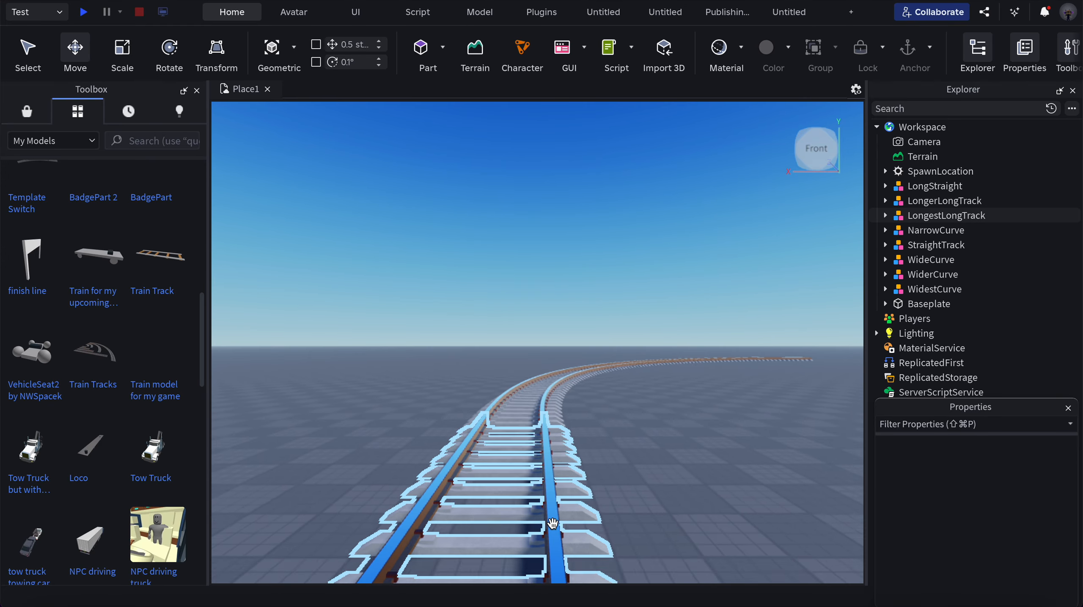
{"action": "key", "text": "w"}
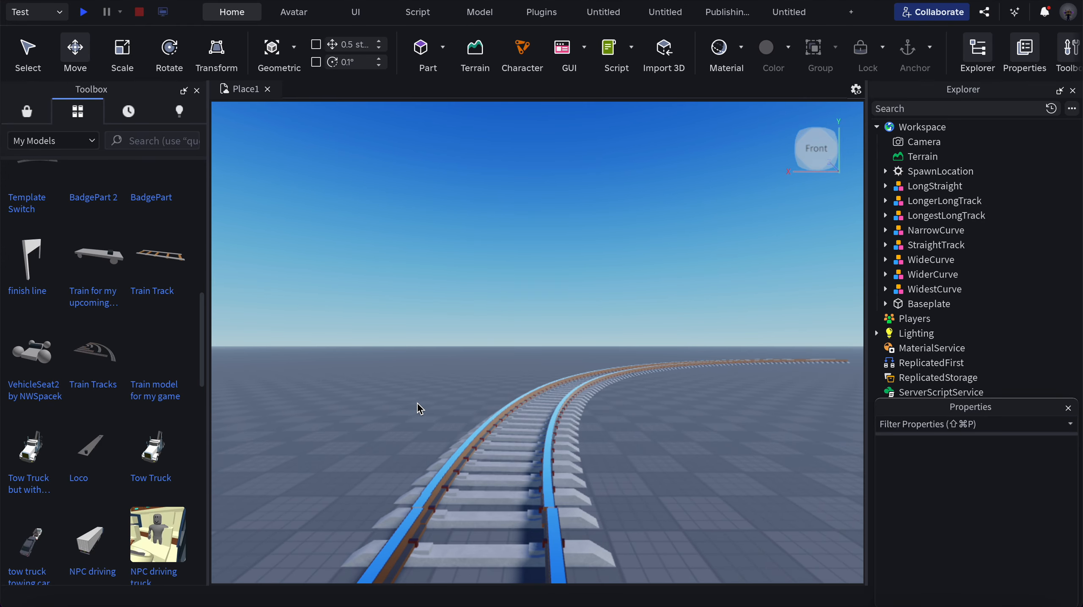
{"action": "scroll", "coordinate": [498, 507], "scroll_direction": "down", "scroll_amount": 5}
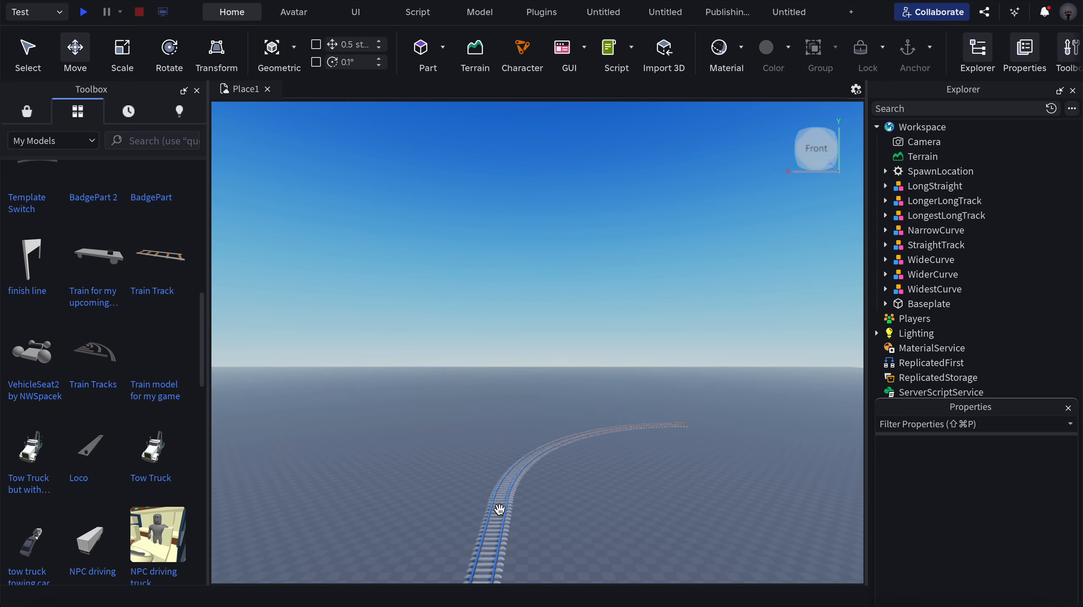
{"action": "left_click", "coordinate": [519, 485]}
{"action": "left_click_drag", "start_coordinate": [733, 430], "coordinate": [736, 431]}
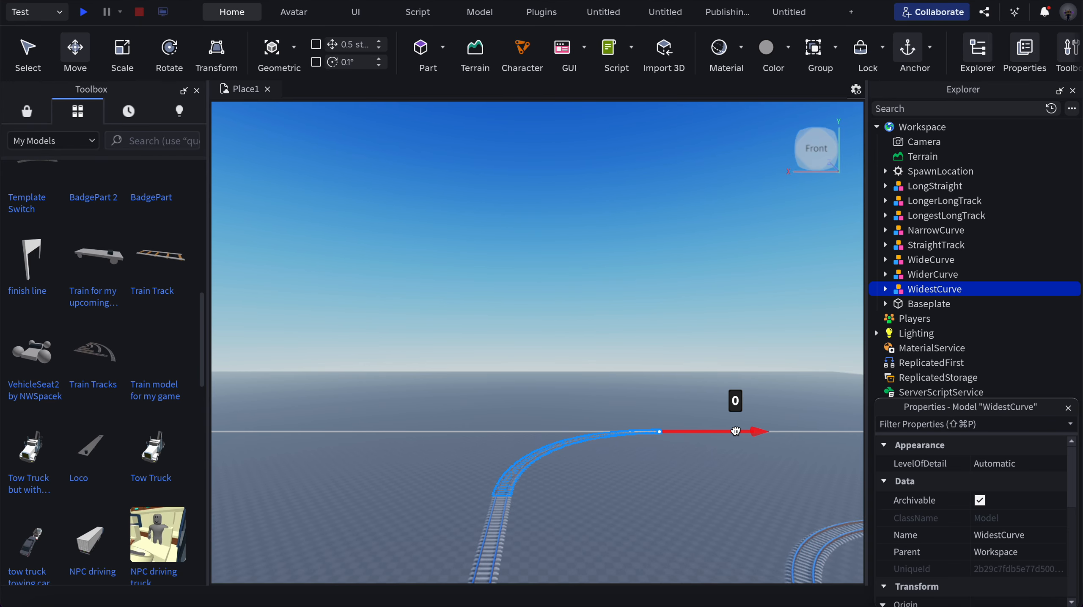
{"action": "left_click_drag", "start_coordinate": [737, 431], "coordinate": [736, 431]}
Step: Examine the joint between the straight track and the curve from several positions along the track
{"action": "scroll", "coordinate": [538, 495], "scroll_direction": "up", "scroll_amount": 3}
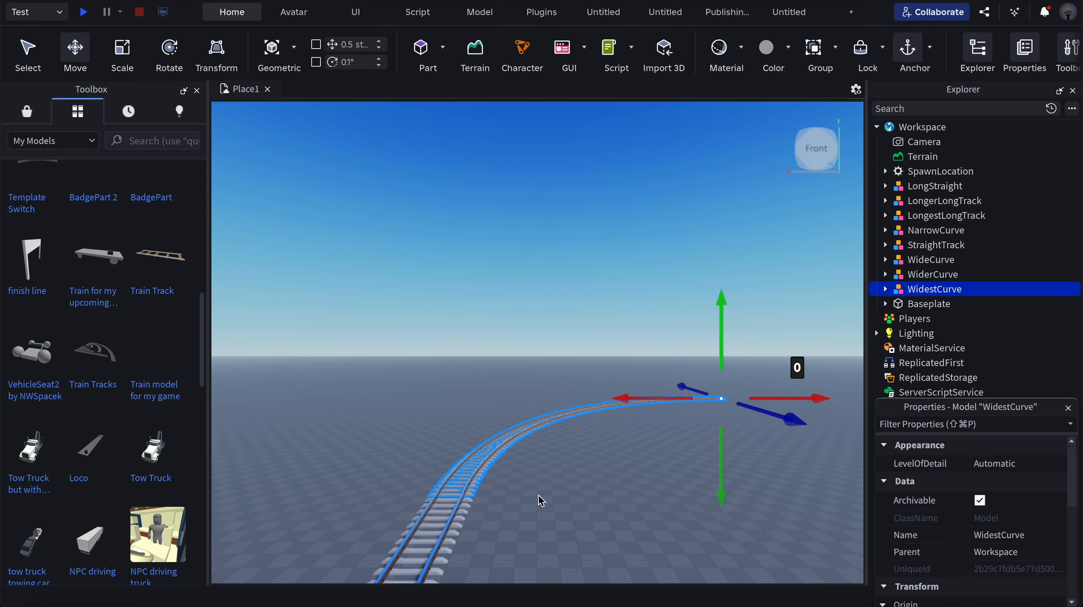
{"action": "left_click", "coordinate": [385, 467]}
{"action": "scroll", "coordinate": [450, 526], "scroll_direction": "up", "scroll_amount": 5}
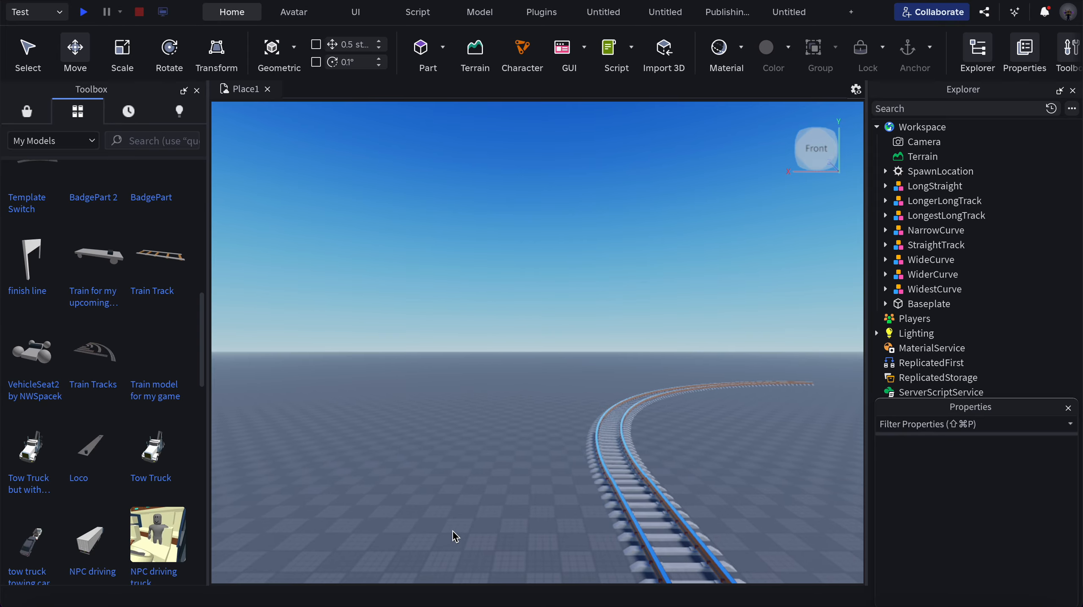
{"action": "key", "text": "d"}
{"action": "key", "text": "a"}
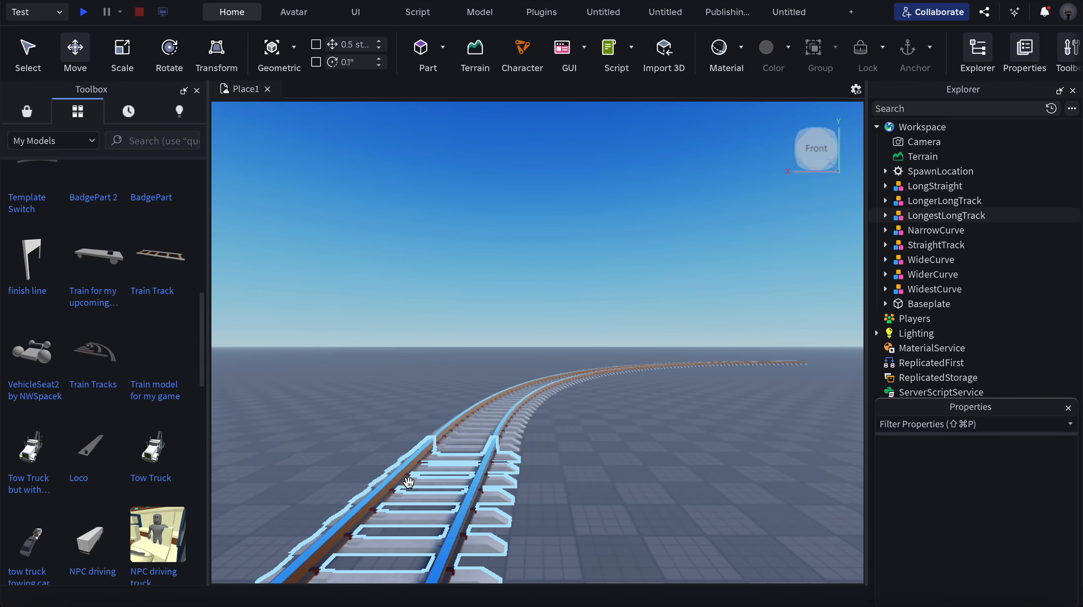
{"action": "key", "text": "a"}
{"action": "key", "text": "s"}
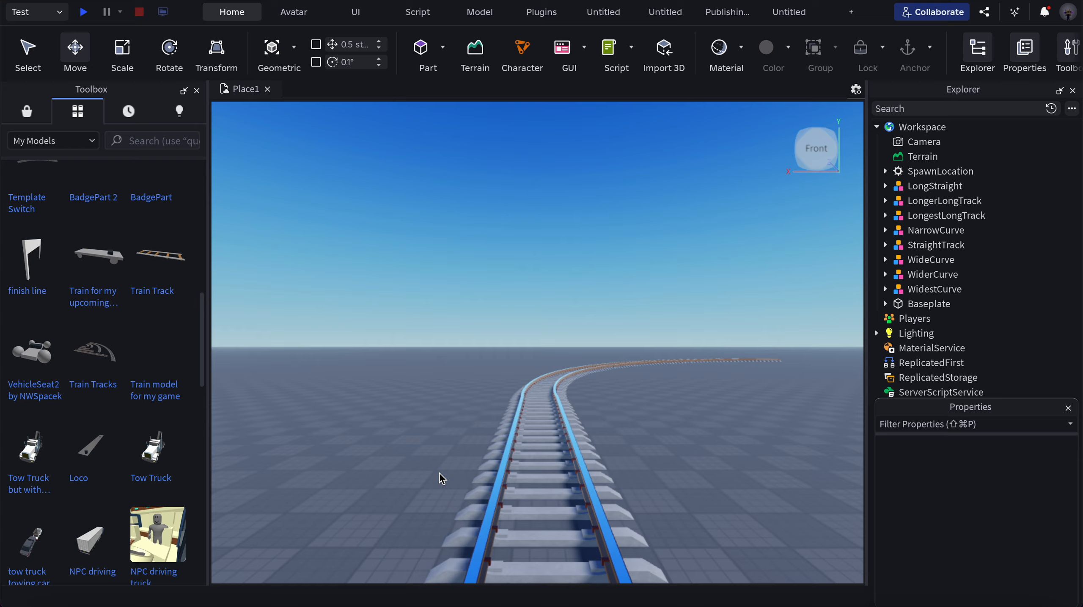
{"action": "key", "text": "s"}
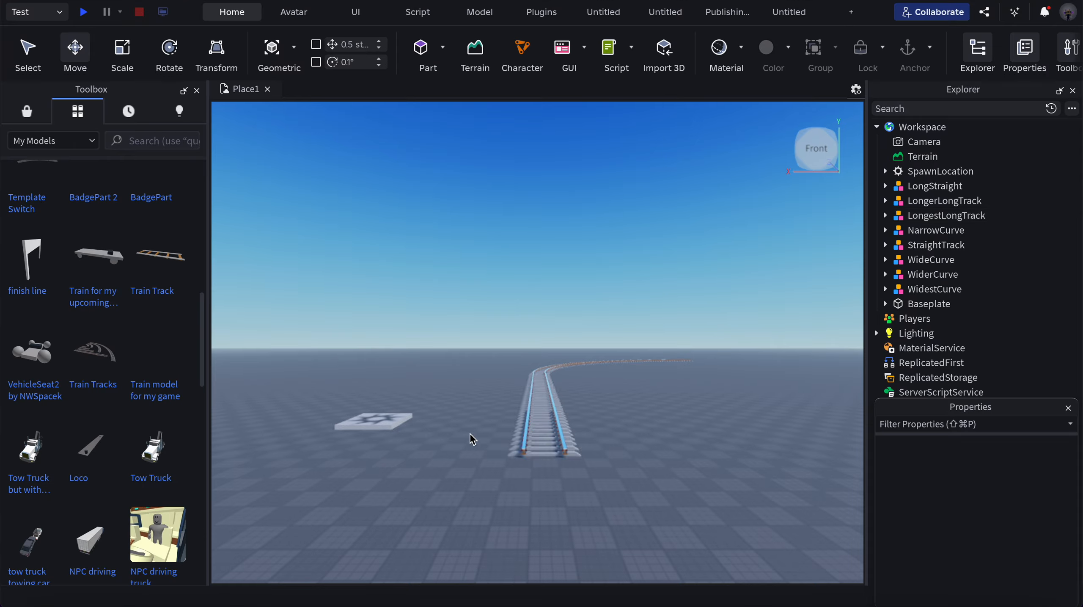
Step: Insert the VehicleSeat2 car from My Models beside the straight track and switch the Toolbox to the marketplace models
{"action": "key", "text": "w"}
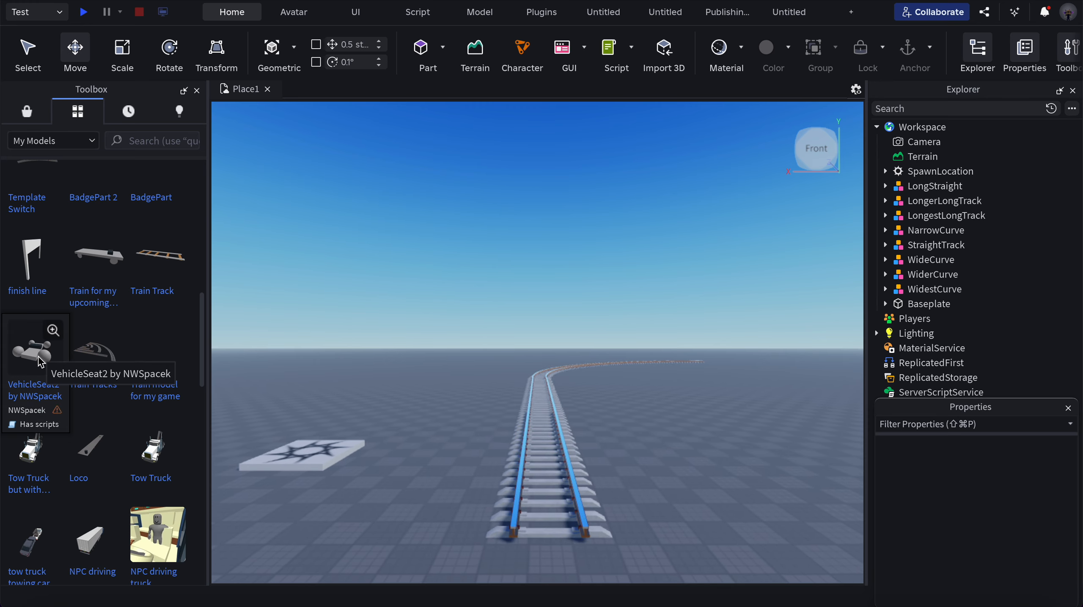
{"action": "left_click", "coordinate": [40, 362]}
{"action": "left_click", "coordinate": [684, 295]}
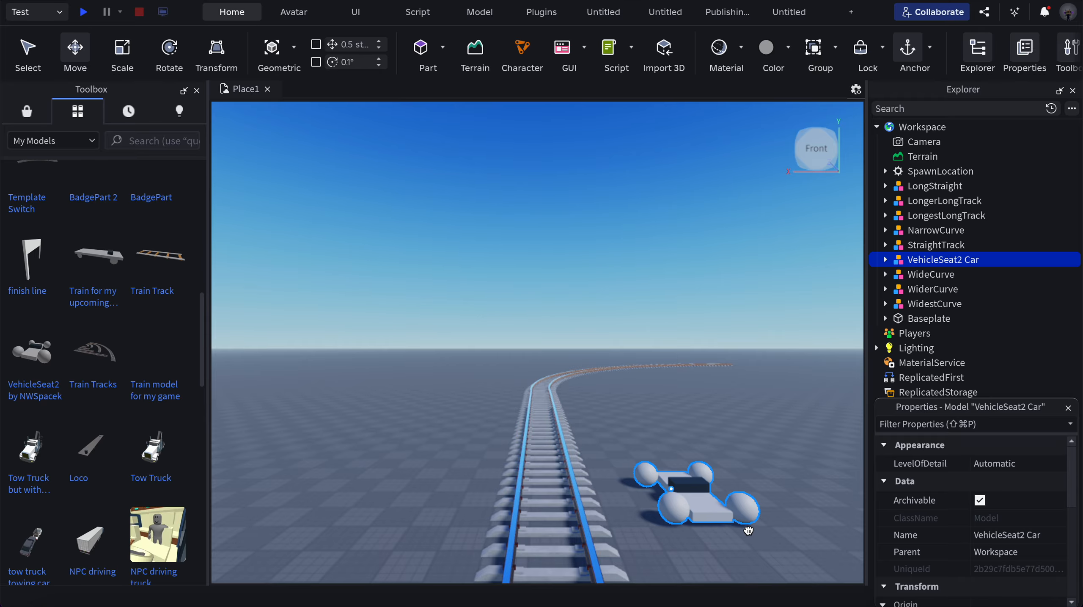
{"action": "left_click", "coordinate": [714, 510]}
{"action": "left_click", "coordinate": [33, 108]}
{"action": "left_click", "coordinate": [371, 240]}
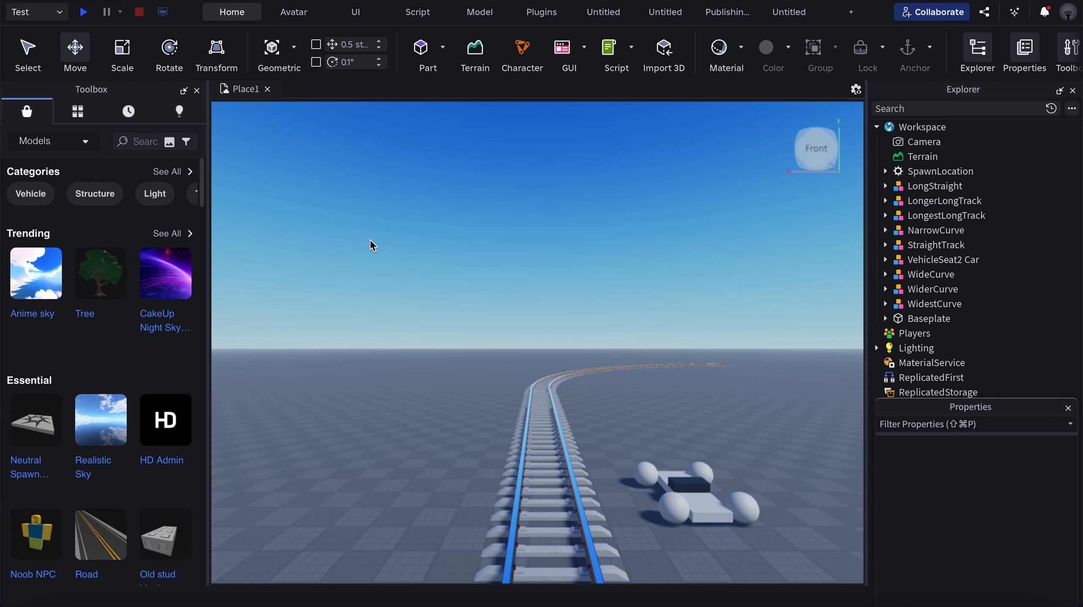
Step: Select the VehicleSeat2 Car beside the track and expand its hierarchy down to the part inside the first Wheel model
{"action": "key", "text": "a"}
{"action": "key", "text": "d"}
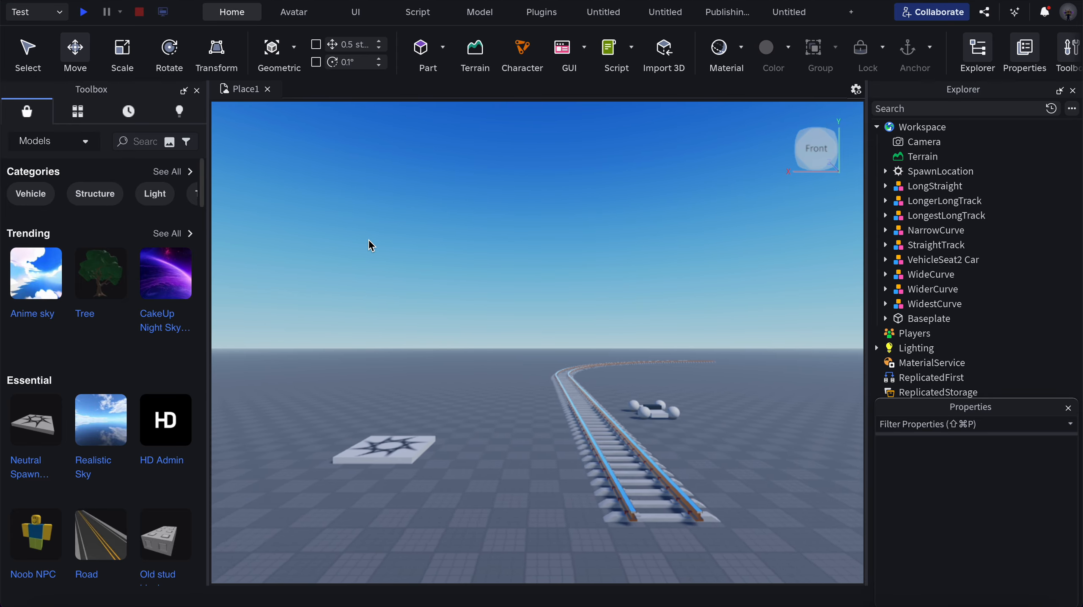
{"action": "left_click_drag", "start_coordinate": [570, 459], "coordinate": [661, 489]}
{"action": "key", "text": "d"}
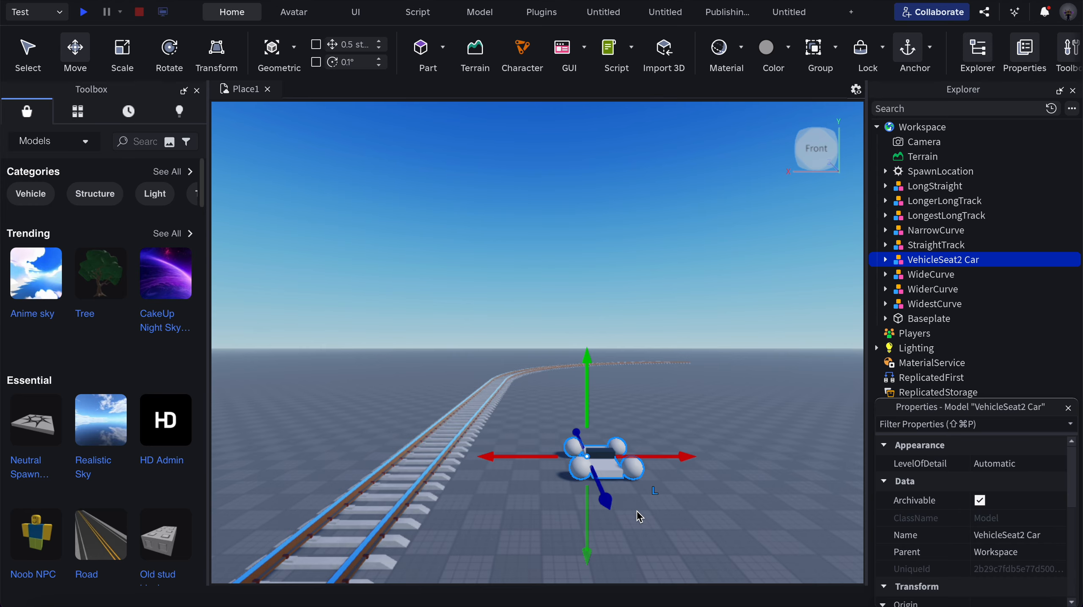
{"action": "key", "text": "w"}
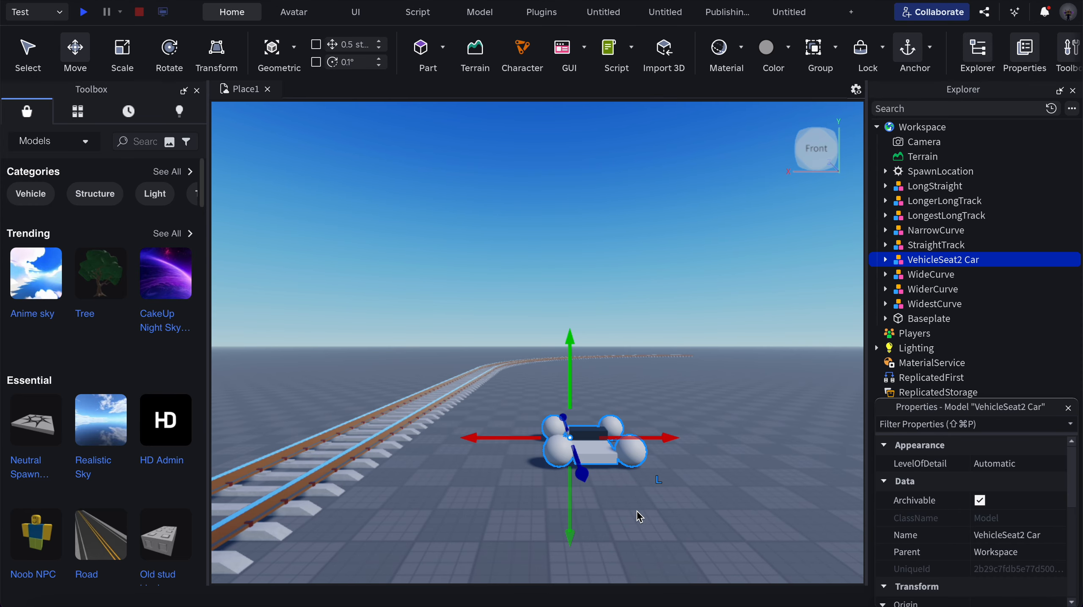
{"action": "left_click", "coordinate": [885, 260]}
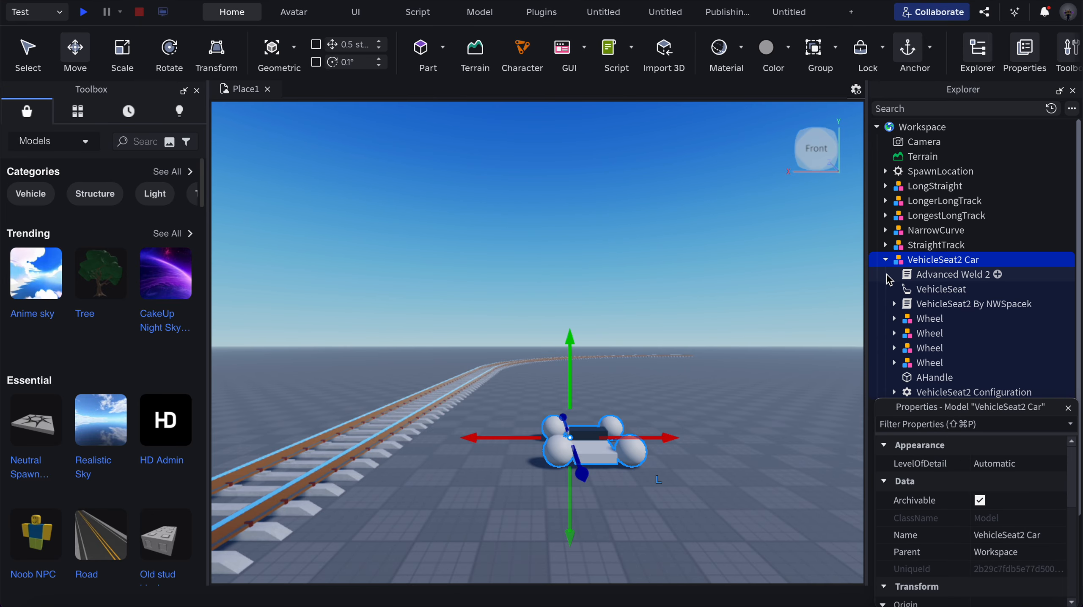
{"action": "scroll", "coordinate": [900, 298], "scroll_direction": "down", "scroll_amount": 2}
{"action": "left_click", "coordinate": [914, 291]}
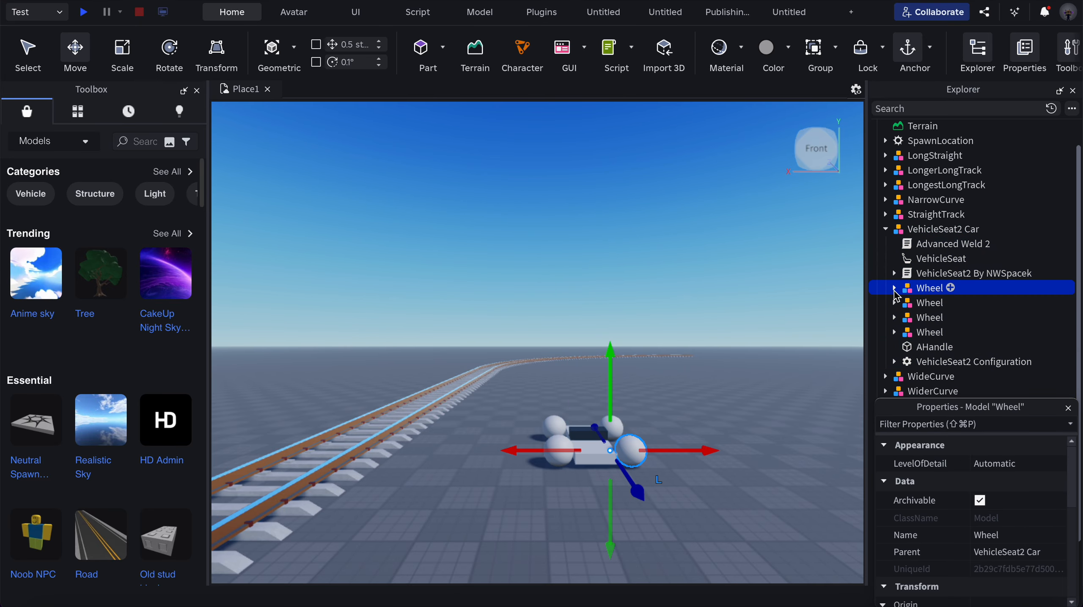
{"action": "left_click", "coordinate": [893, 290]}
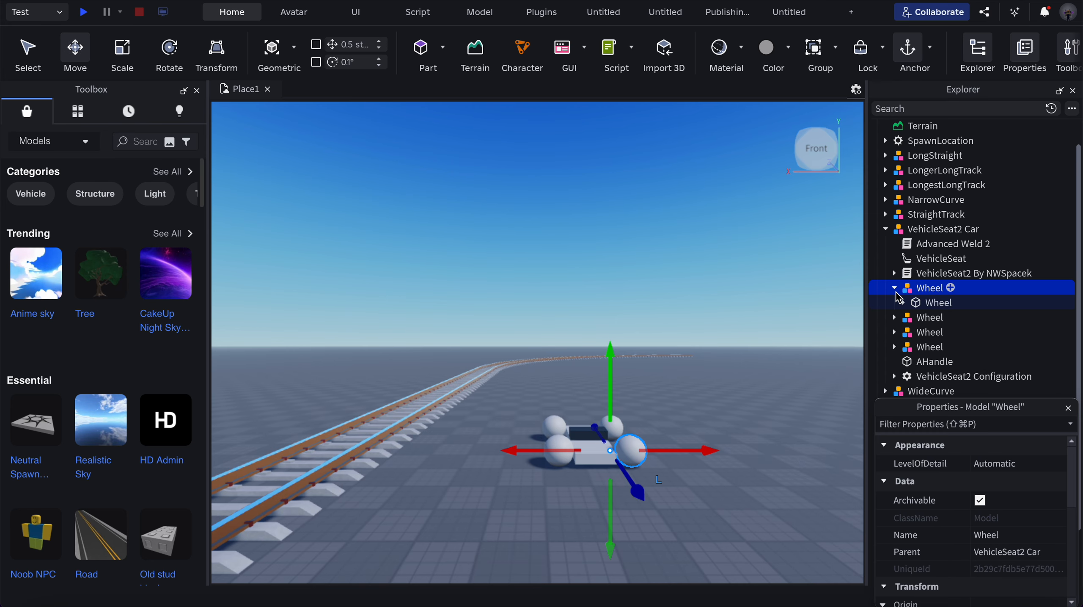
Step: Collapse the first Wheel model of the VehicleSeat2 Car and select the front Wheel model nearest the track
{"action": "left_click", "coordinate": [894, 288]}
{"action": "left_click", "coordinate": [900, 316]}
{"action": "left_click", "coordinate": [904, 333]}
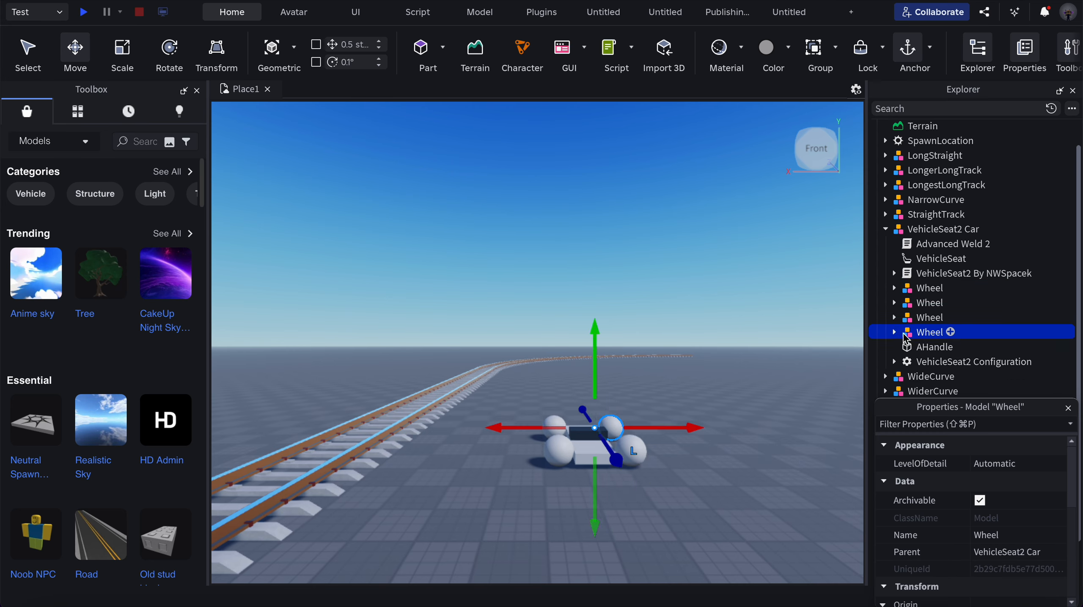
{"action": "left_click", "coordinate": [910, 319]}
{"action": "left_click", "coordinate": [917, 304]}
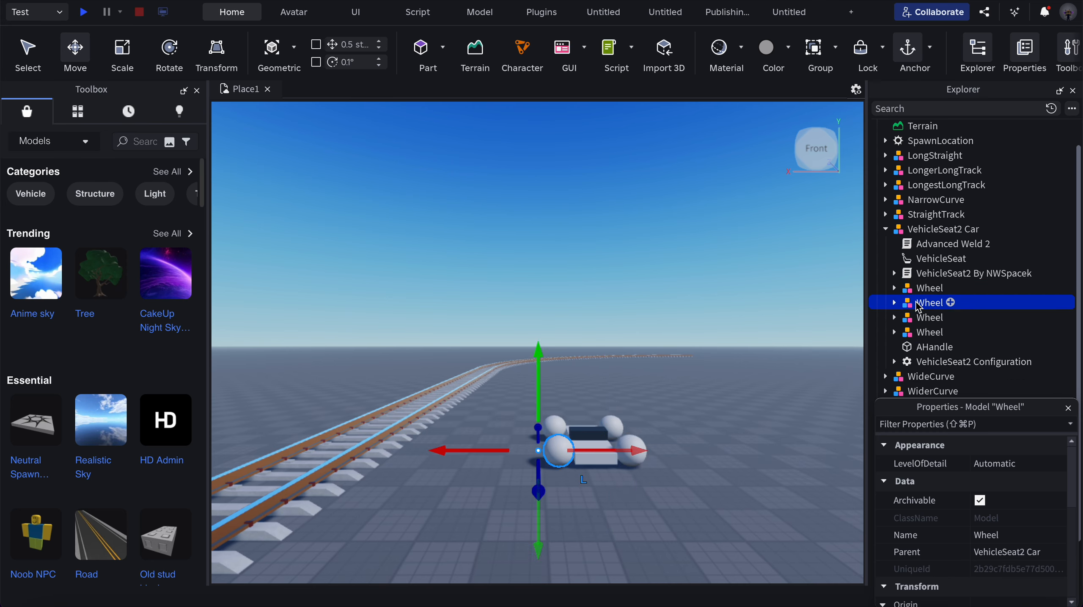
Step: Set the shape of the part inside the second Wheel model to Cylinder and reselect that Wheel model
{"action": "left_click", "coordinate": [894, 302]}
{"action": "left_click", "coordinate": [919, 318]}
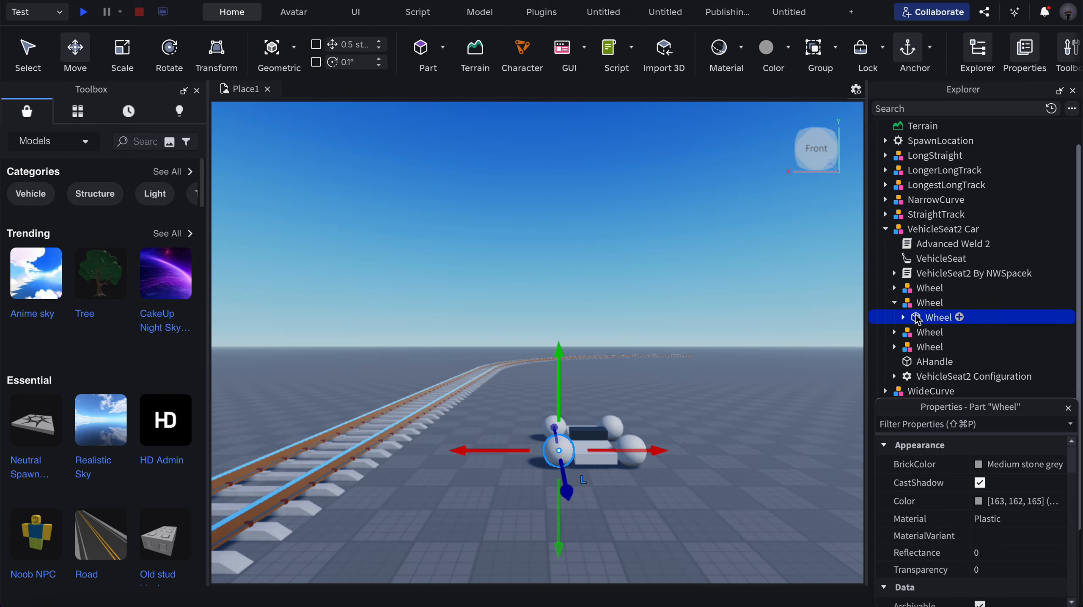
{"action": "left_click", "coordinate": [911, 304]}
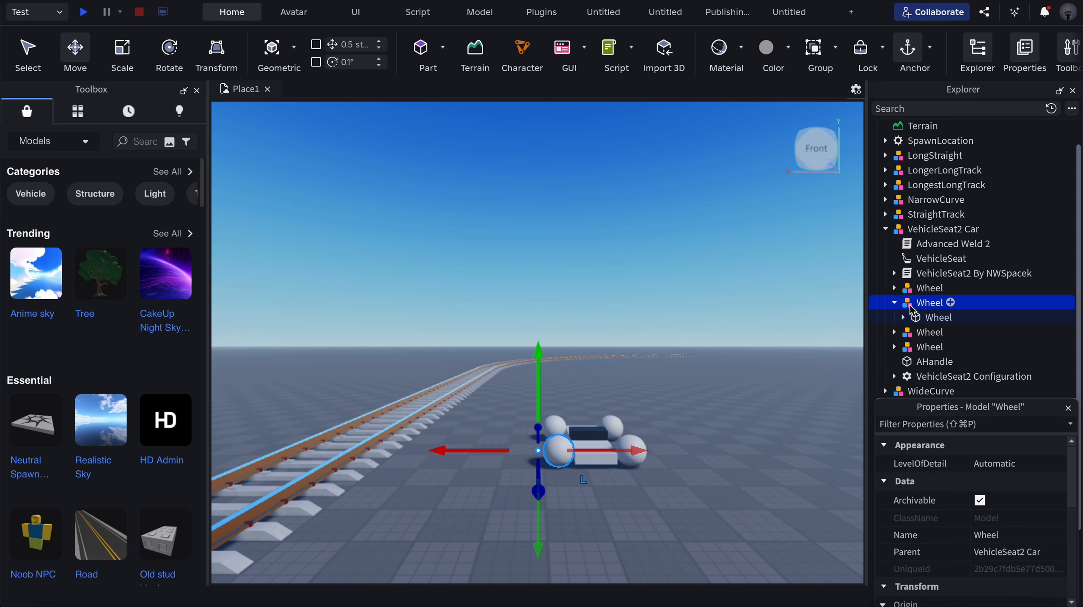
{"action": "left_click", "coordinate": [917, 318]}
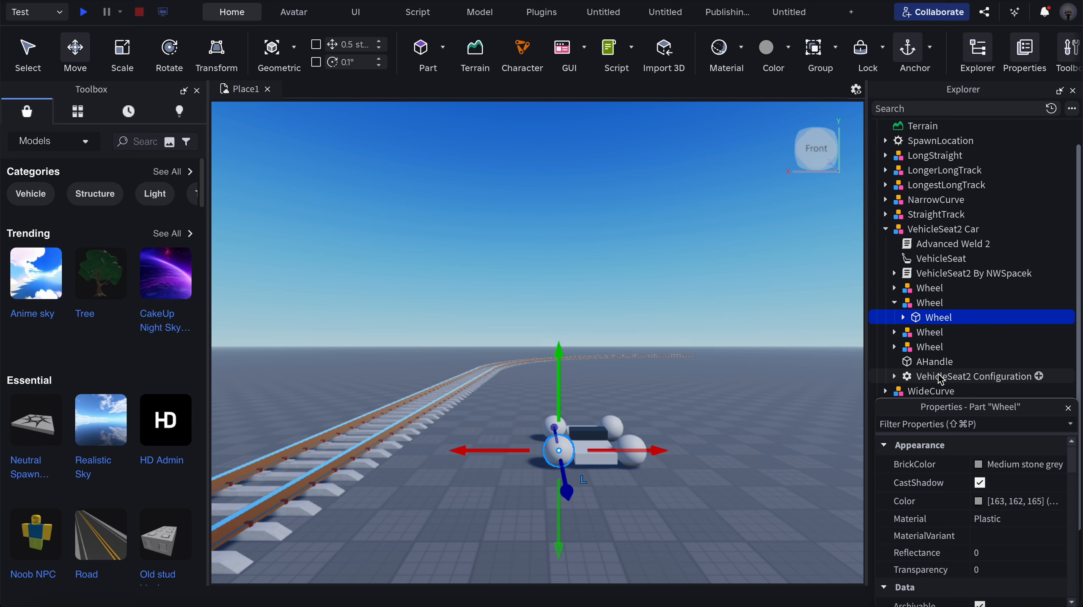
{"action": "type", "text": "sha"}
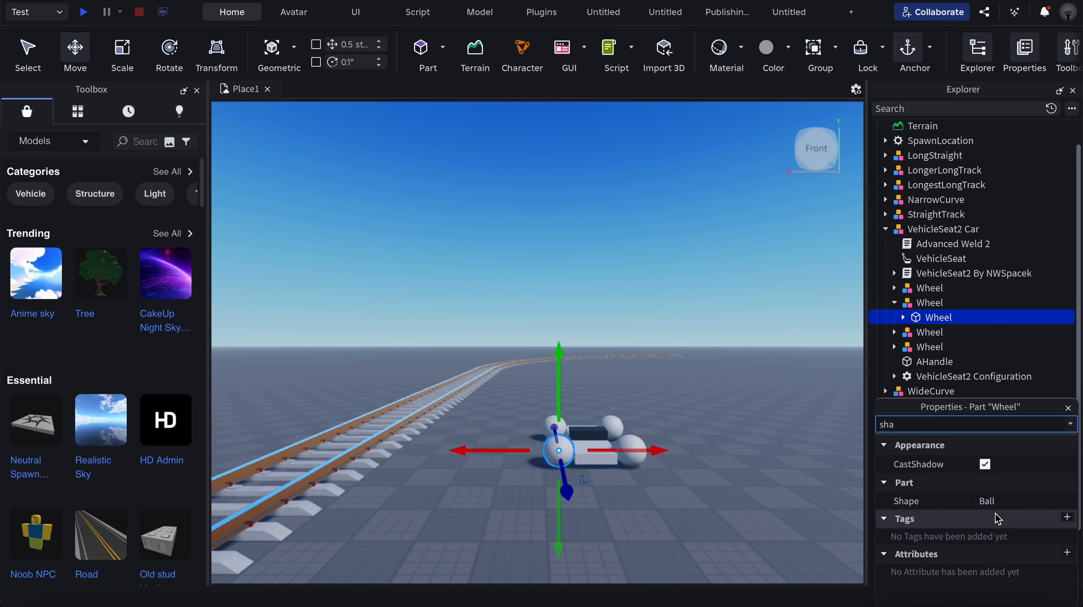
{"action": "left_click", "coordinate": [994, 504]}
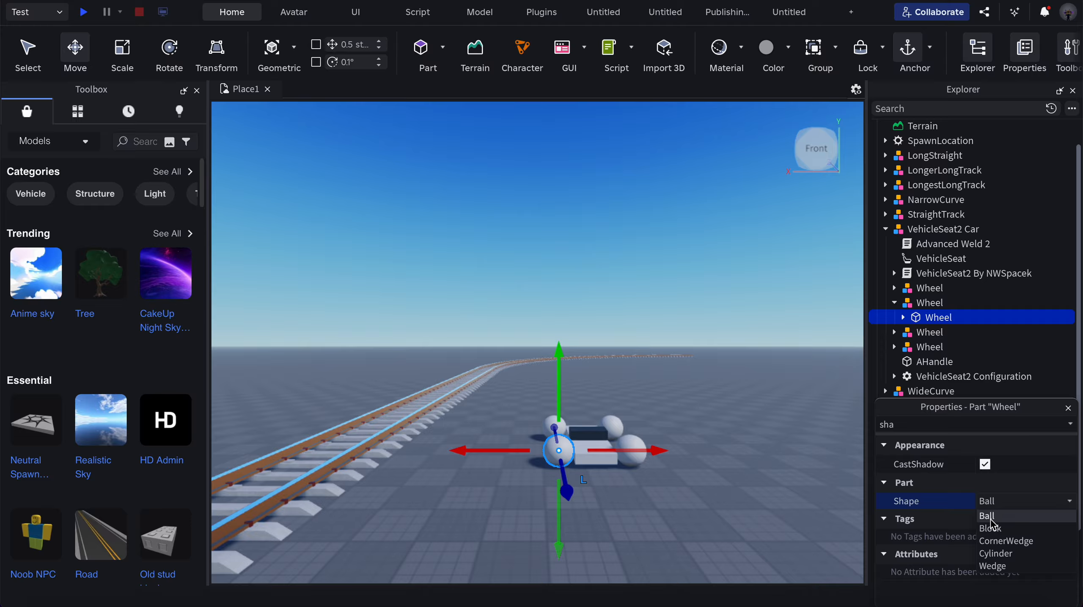
{"action": "left_click", "coordinate": [992, 552]}
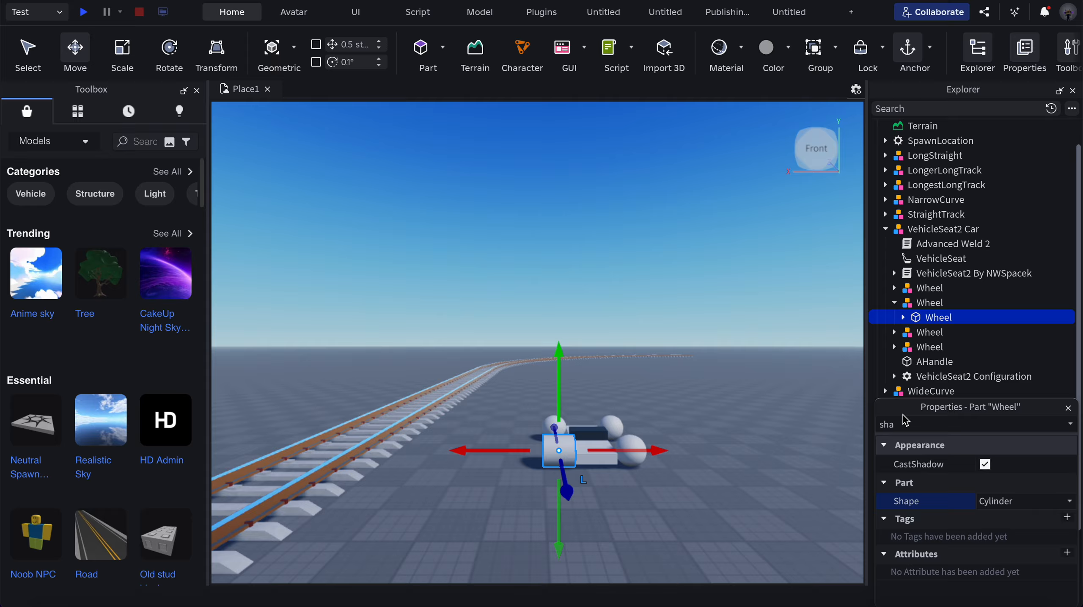
{"action": "left_click", "coordinate": [894, 303]}
{"action": "left_click", "coordinate": [911, 305]}
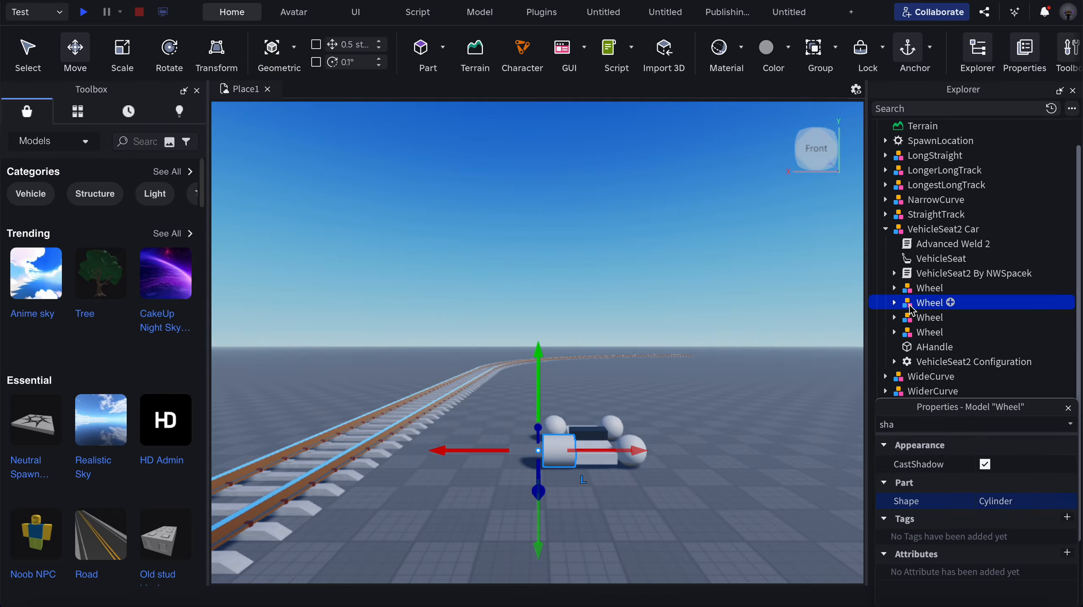
Step: Add an empty Model to the Workspace, clear the property filter and name the model Train
{"action": "scroll", "coordinate": [910, 272], "scroll_direction": "up", "scroll_amount": 2}
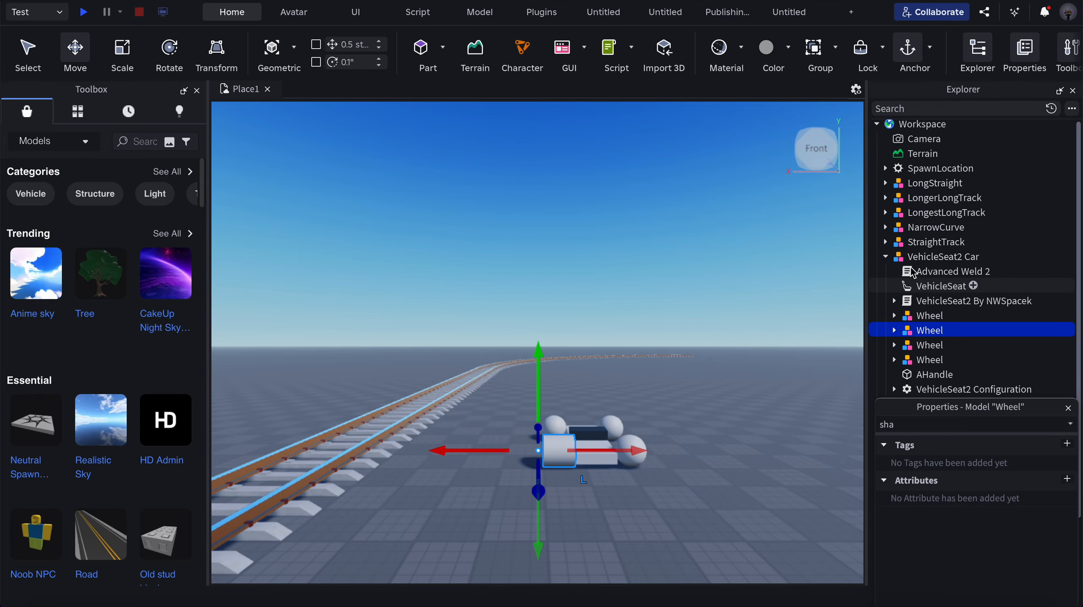
{"action": "left_click", "coordinate": [927, 132]}
{"action": "left_click", "coordinate": [954, 127]}
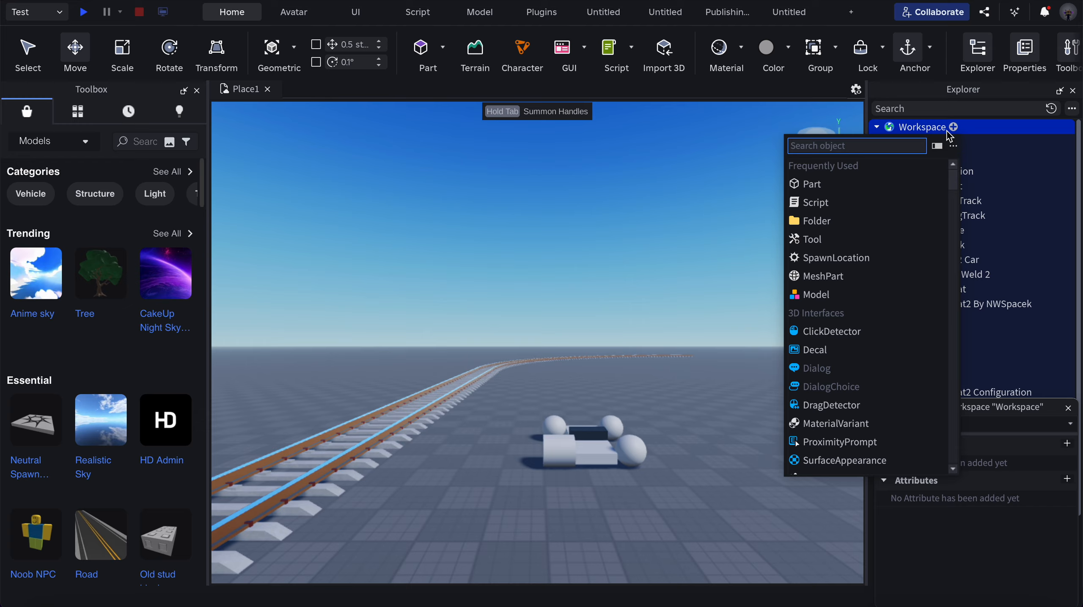
{"action": "left_click", "coordinate": [814, 294]}
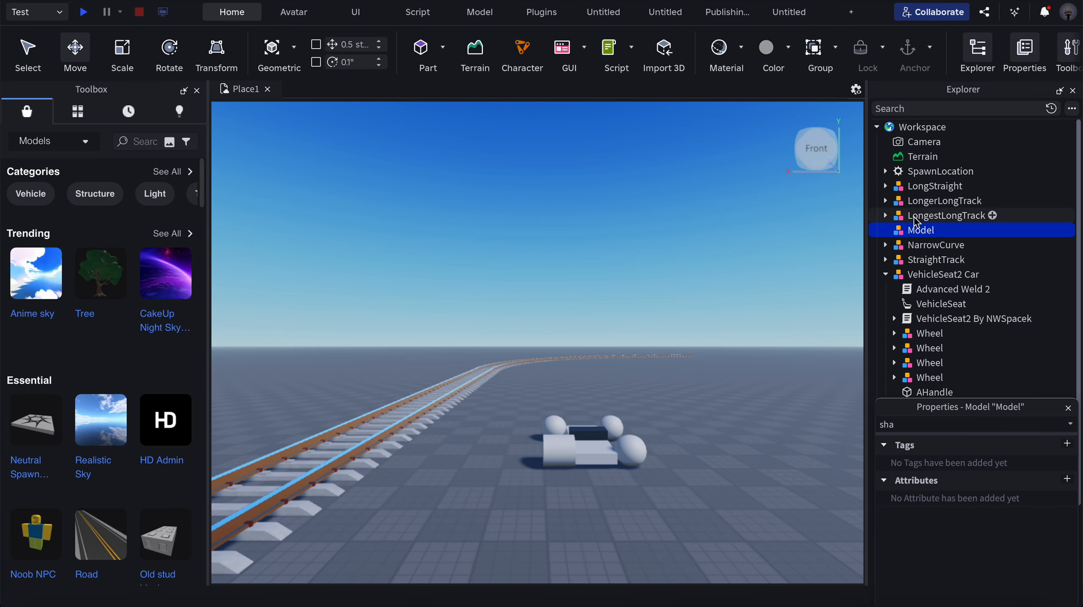
{"action": "left_click_drag", "start_coordinate": [906, 427], "coordinate": [739, 425]}
{"action": "key", "text": "BackSpace"}
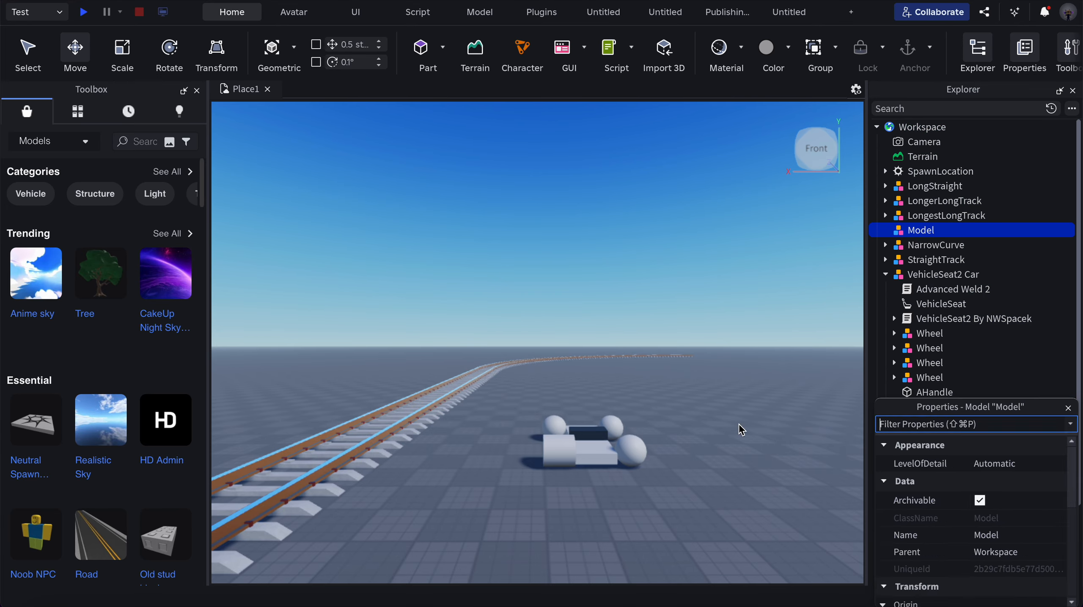
{"action": "left_click", "coordinate": [1000, 536]}
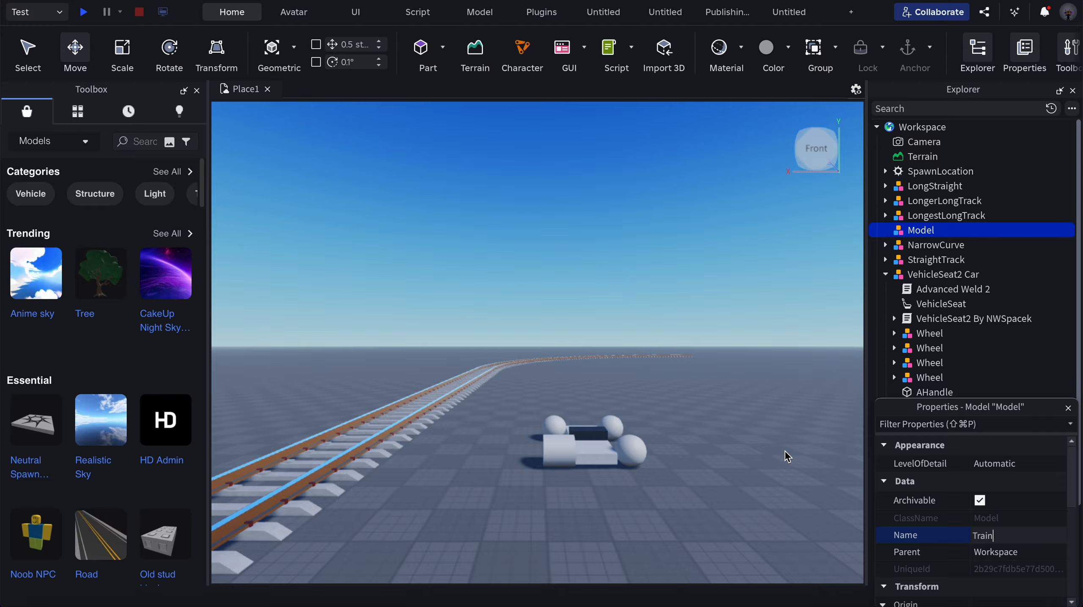
{"action": "left_click", "coordinate": [620, 331]}
Step: Move the cylindrical Wheel model out of the VehicleSeat2 Car into the Workspace and collapse the car's hierarchy
{"action": "scroll", "coordinate": [738, 269], "scroll_direction": "down", "scroll_amount": 3}
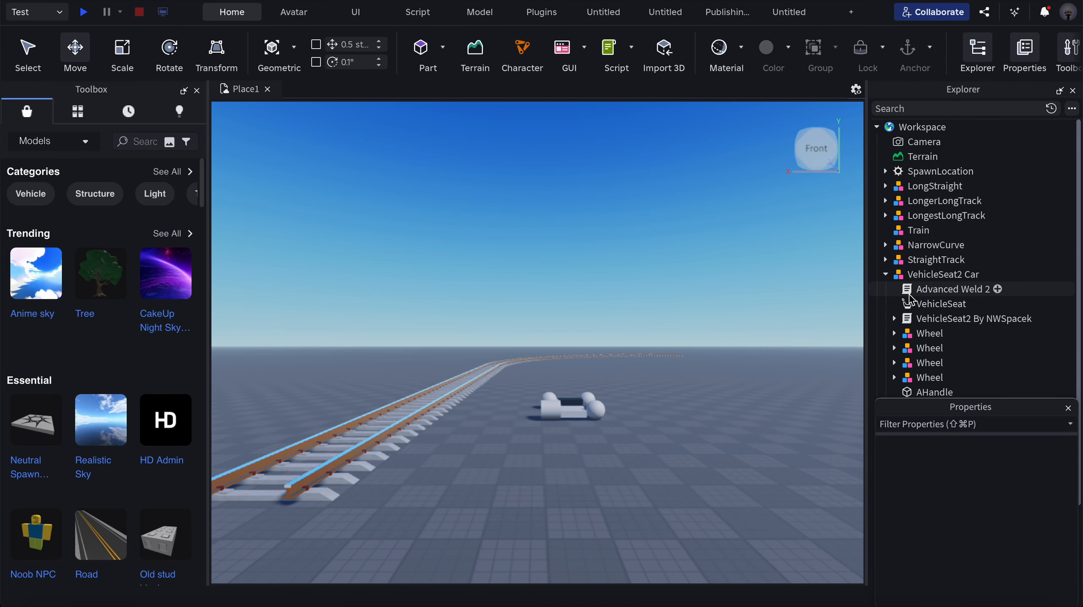
{"action": "left_click", "coordinate": [918, 347]}
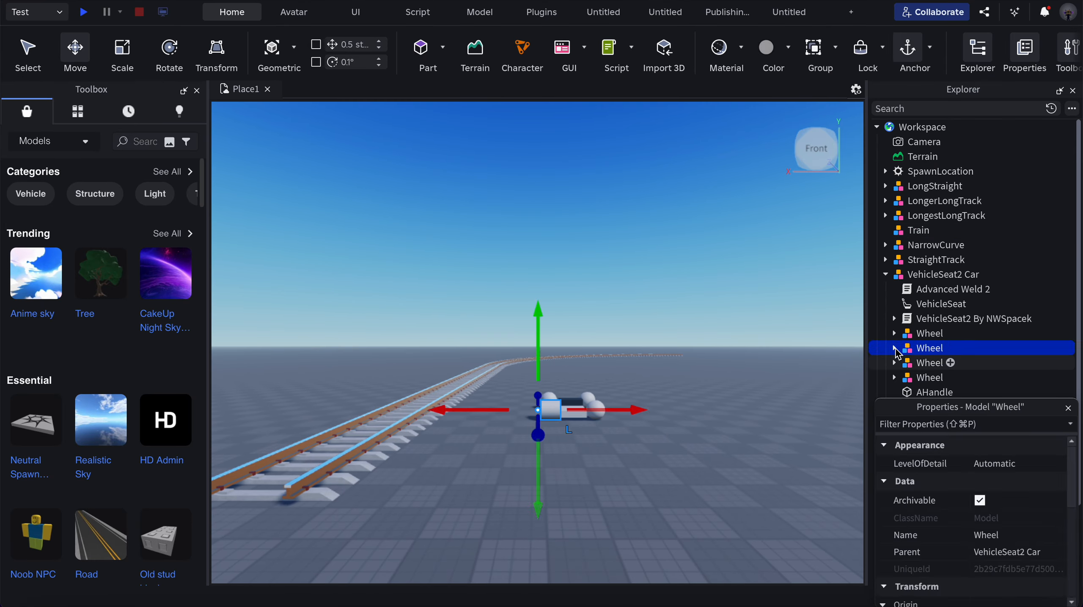
{"action": "left_click_drag", "start_coordinate": [921, 348], "coordinate": [917, 127]}
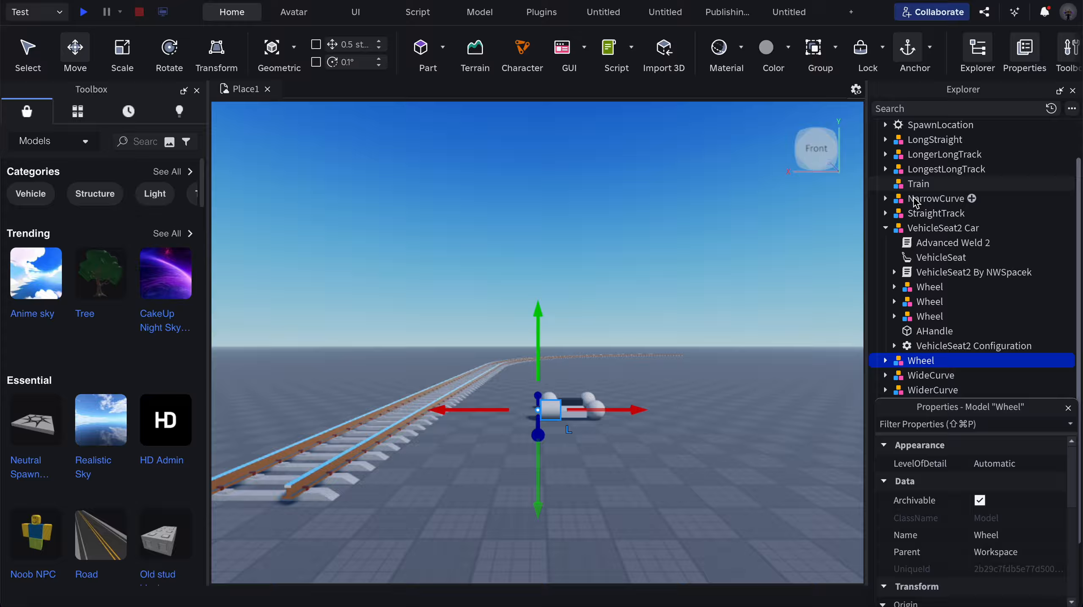
{"action": "left_click", "coordinate": [885, 214]}
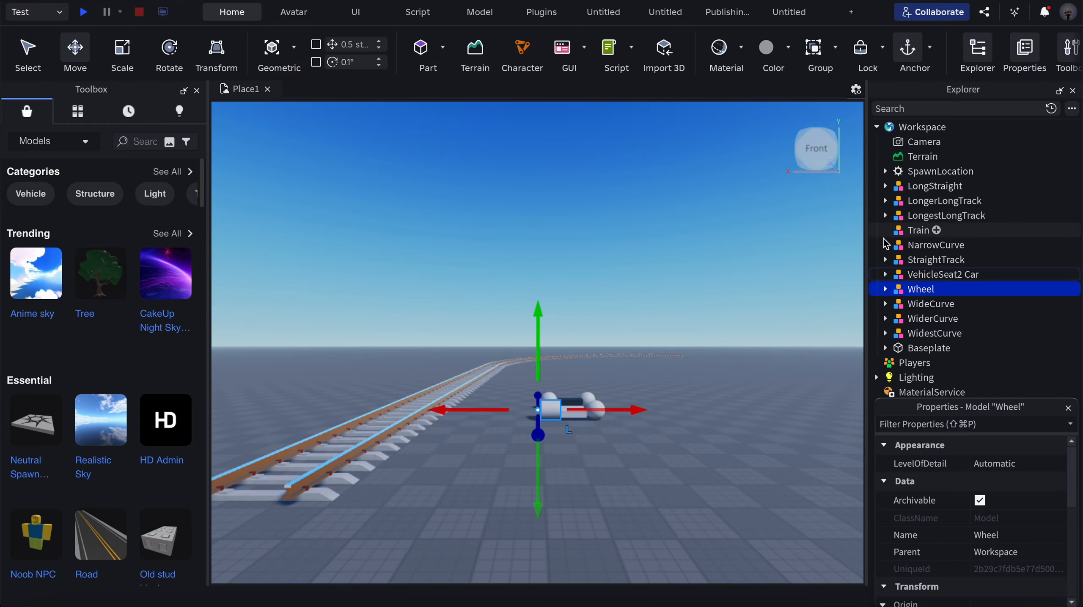
Step: Inspect the detached Wheel model's hierarchy down to its VS2AttachmentMotor attachment
{"action": "left_click", "coordinate": [885, 289]}
{"action": "left_click", "coordinate": [894, 304]}
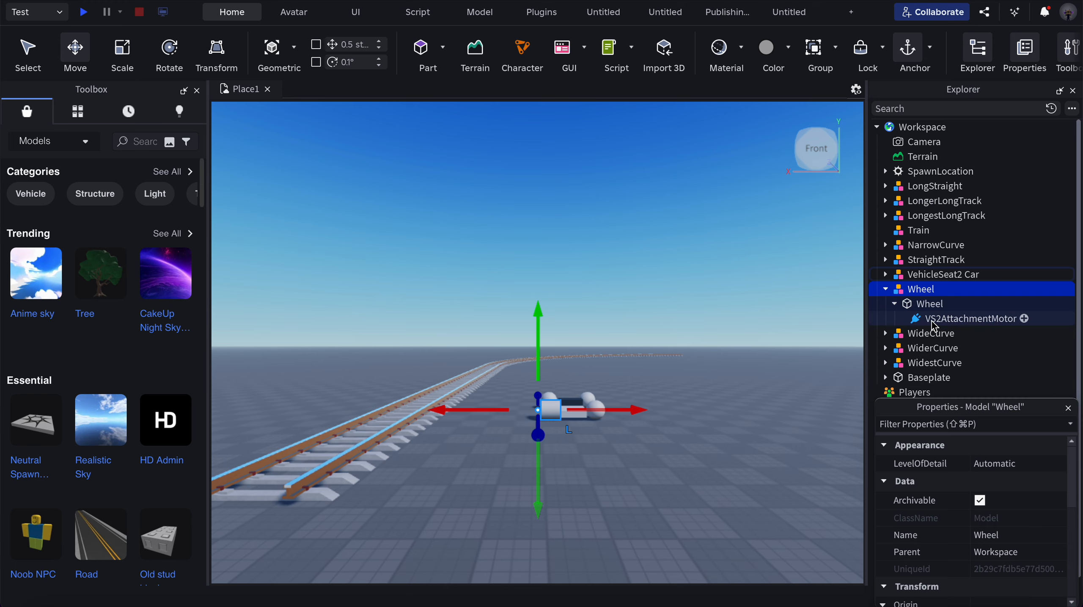
{"action": "left_click", "coordinate": [933, 320]}
{"action": "left_click", "coordinate": [894, 304]}
{"action": "left_click", "coordinate": [885, 289]}
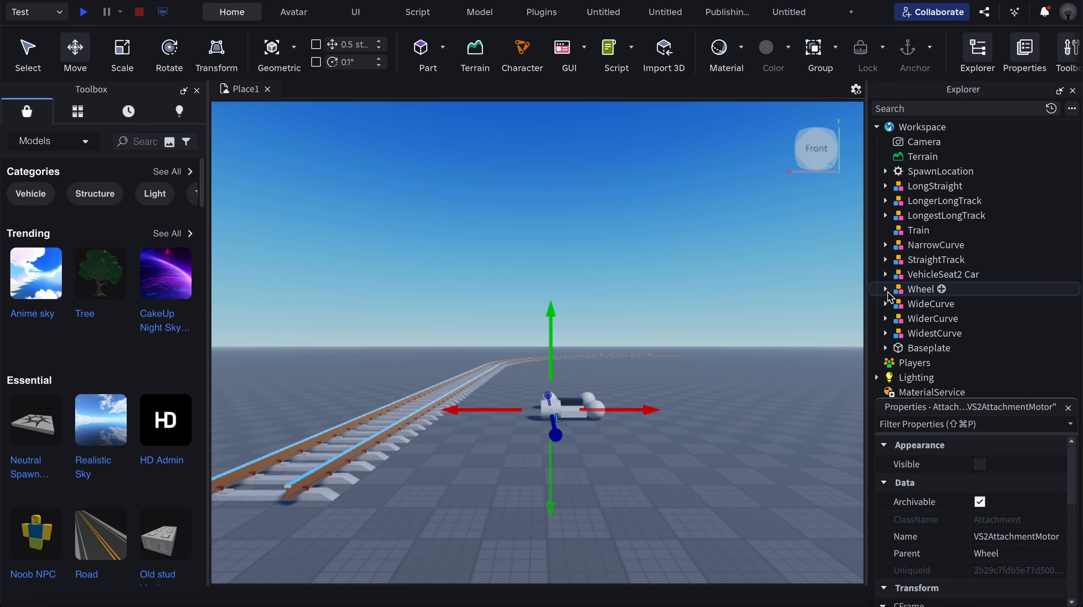
Step: Move the detached Wheel from the car to the track and raise it above the rail farthest from the car
{"action": "left_click", "coordinate": [488, 293]}
{"action": "scroll", "coordinate": [499, 321], "scroll_direction": "up", "scroll_amount": 1}
{"action": "left_click", "coordinate": [552, 418]}
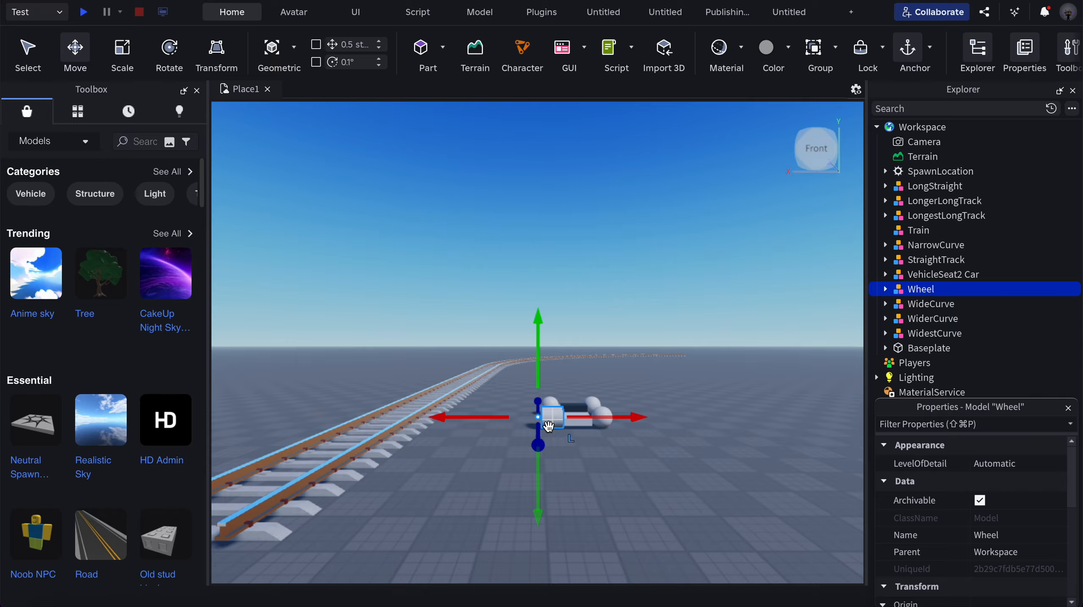
{"action": "left_click_drag", "start_coordinate": [479, 419], "coordinate": [338, 448]}
{"action": "scroll", "coordinate": [338, 448], "scroll_direction": "up", "scroll_amount": 2}
{"action": "left_click_drag", "start_coordinate": [391, 425], "coordinate": [399, 502]}
{"action": "left_click_drag", "start_coordinate": [420, 462], "coordinate": [509, 467]}
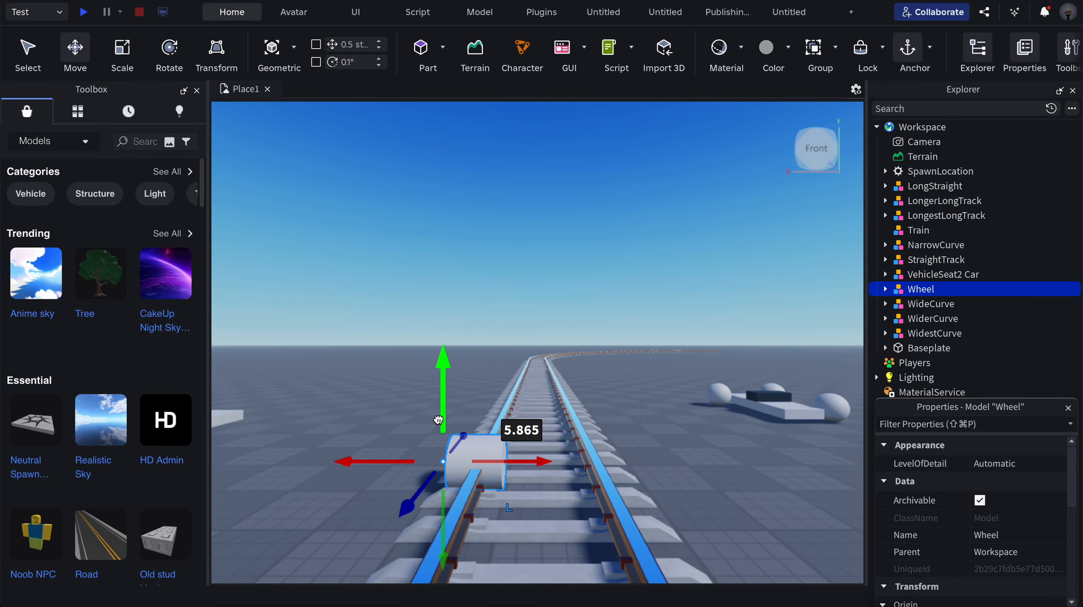
{"action": "left_click_drag", "start_coordinate": [439, 420], "coordinate": [451, 394]}
Step: Scale the cylindrical part inside the Wheel down along its width into a thin disc
{"action": "left_click", "coordinate": [125, 44]}
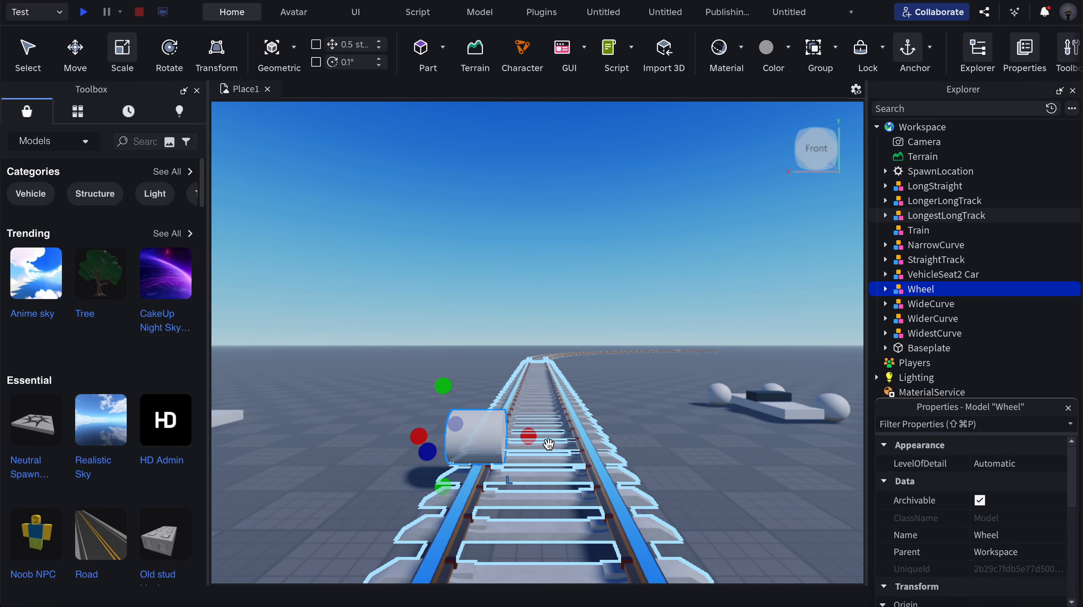
{"action": "mouse_move", "coordinate": [529, 435]}
{"action": "left_mouse_down"}
{"action": "mouse_move", "coordinate": [510, 435]}
{"action": "mouse_move", "coordinate": [526, 436]}
{"action": "left_mouse_up"}
{"action": "left_click", "coordinate": [885, 289]}
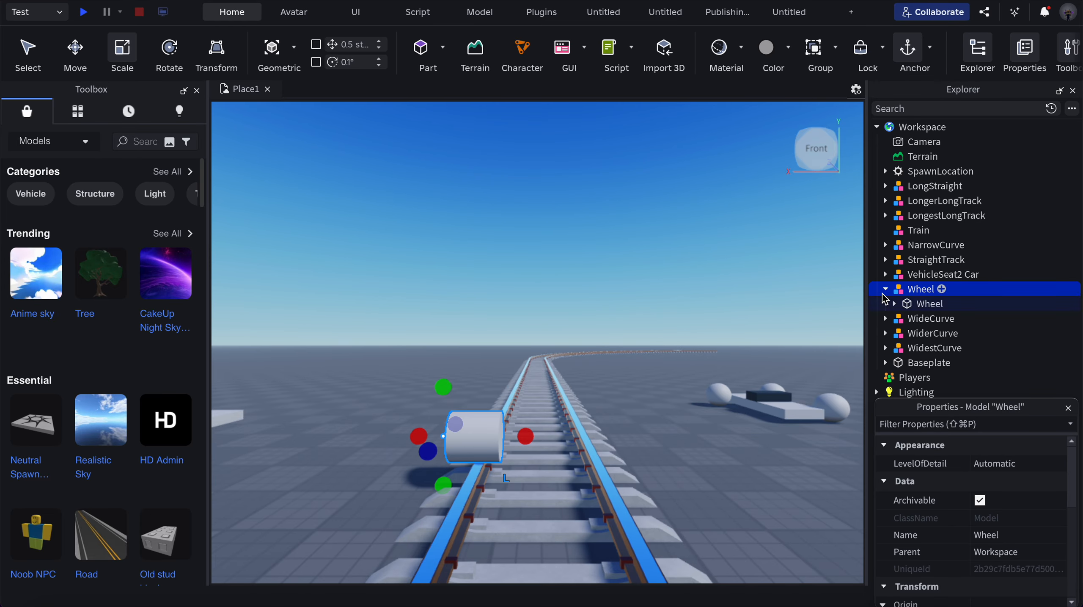
{"action": "left_click", "coordinate": [915, 307]}
{"action": "left_click_drag", "start_coordinate": [427, 435], "coordinate": [467, 437]}
{"action": "key", "text": "f"}
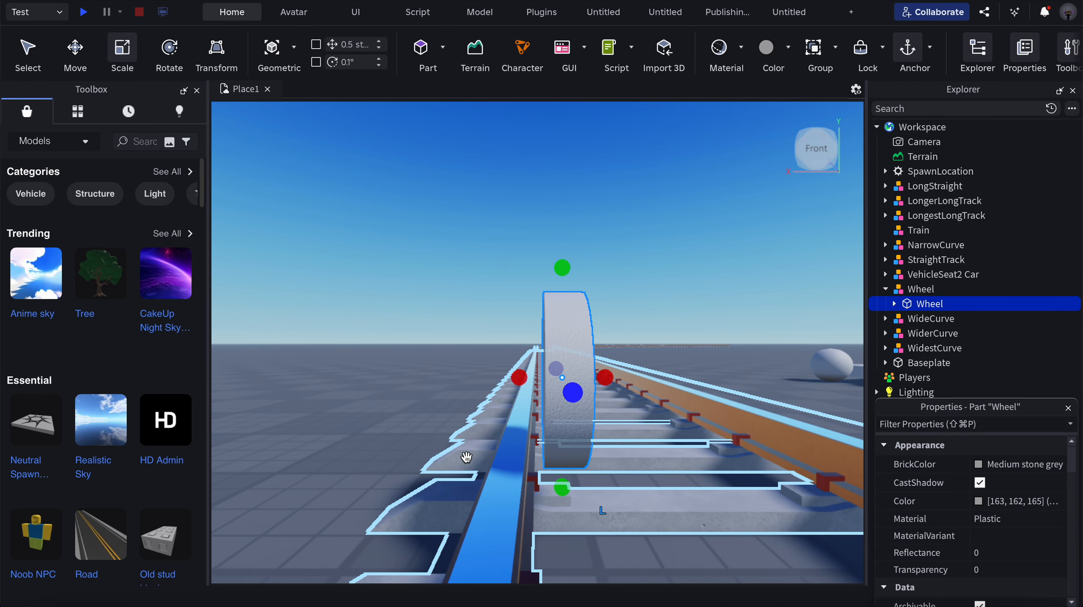
Step: Examine the thin wheel's size and placement against the rails from both sides of the track
{"action": "left_click", "coordinate": [336, 358]}
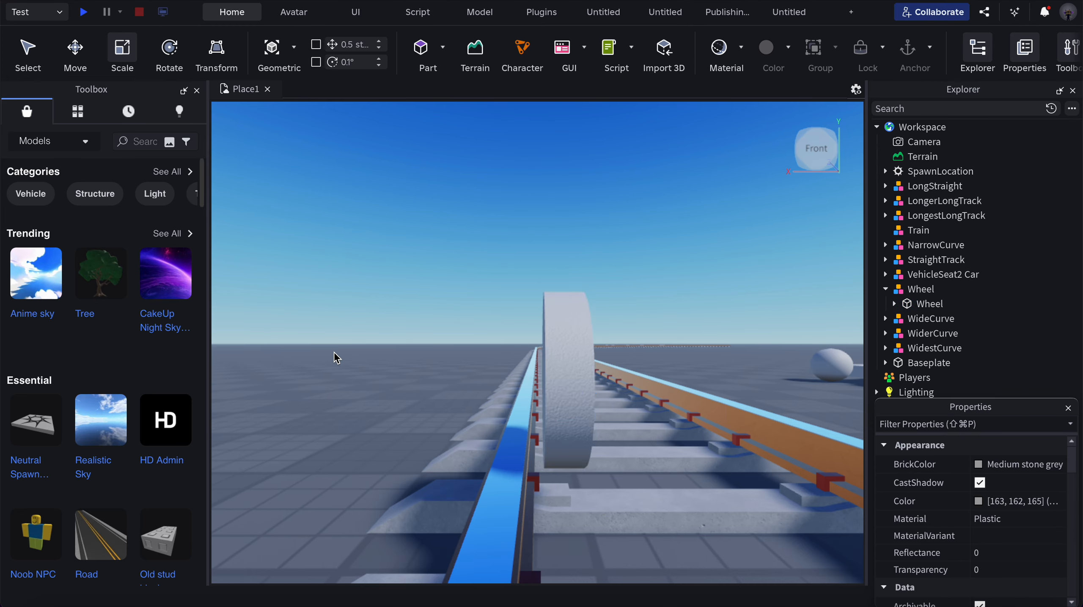
{"action": "key", "text": "s"}
{"action": "key", "text": "d"}
{"action": "key", "text": "a"}
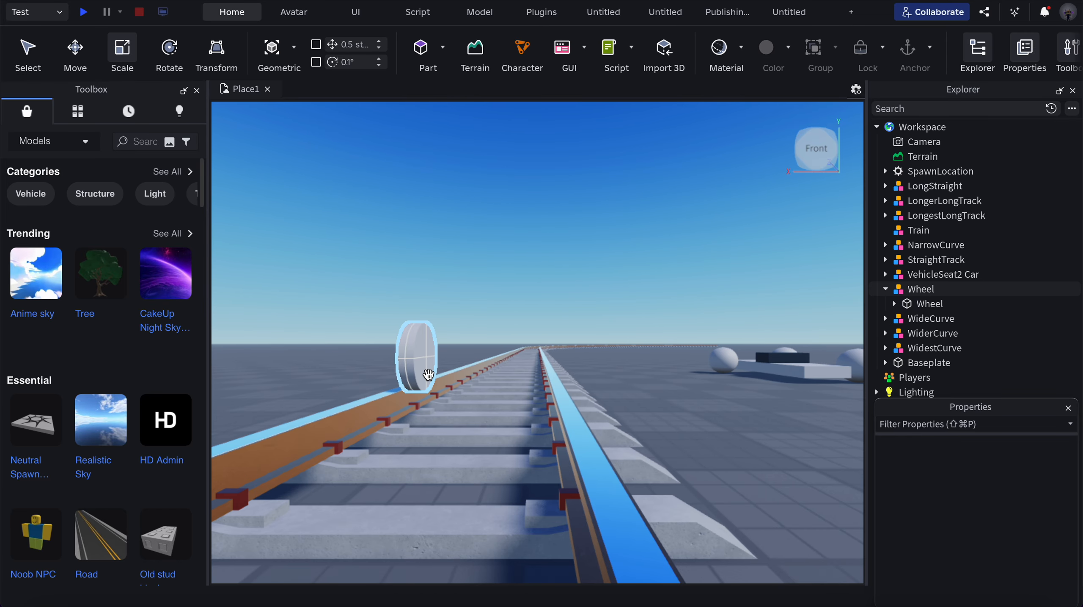
{"action": "left_click", "coordinate": [428, 374]}
{"action": "left_click", "coordinate": [440, 286]}
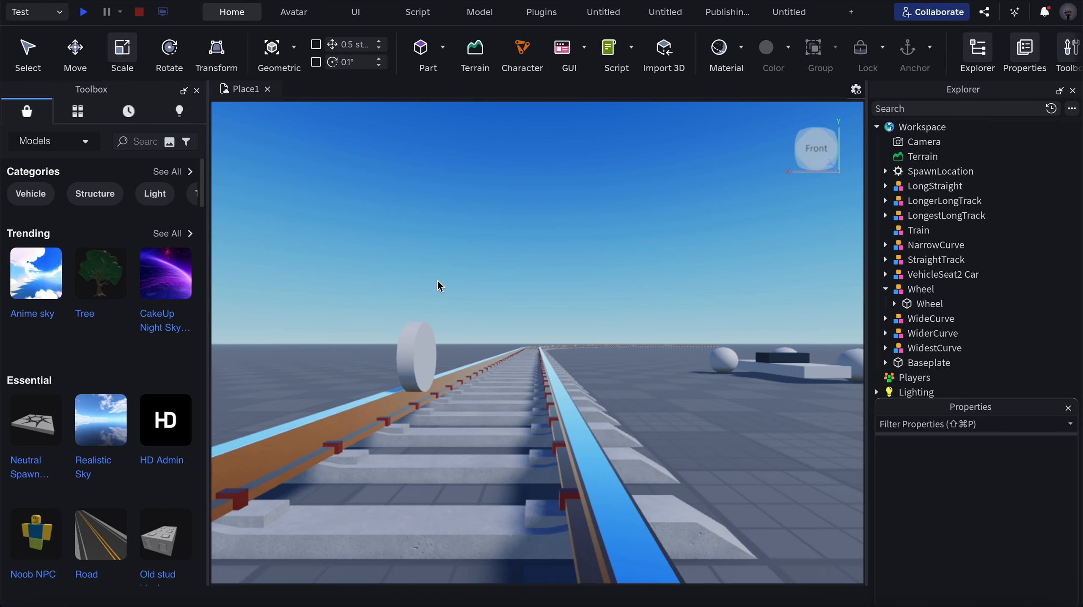
{"action": "key", "text": "a"}
{"action": "scroll", "coordinate": [574, 430], "scroll_direction": "down", "scroll_amount": 3}
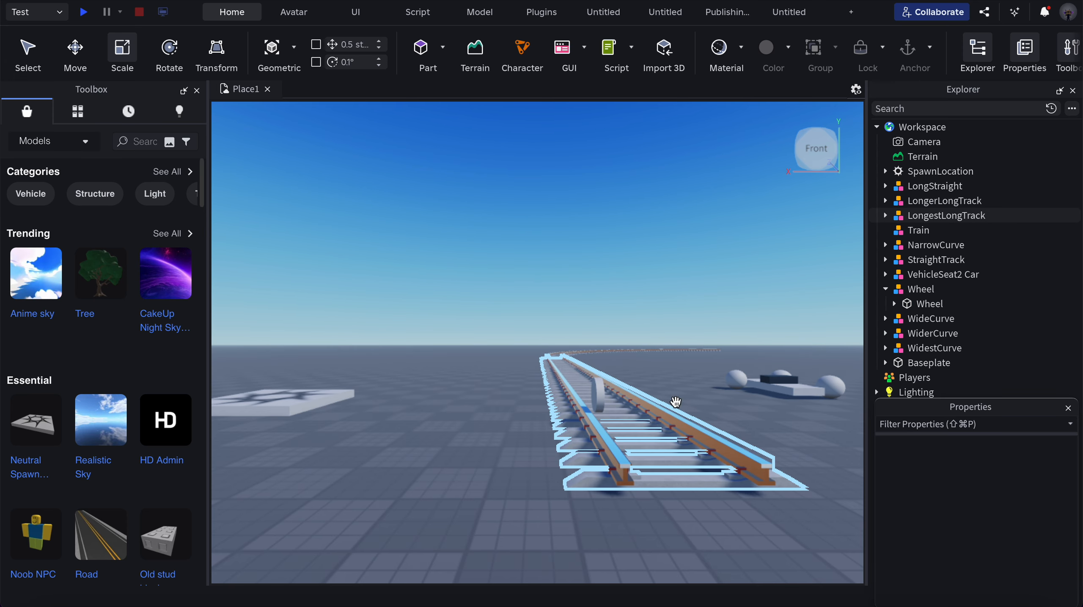
{"action": "scroll", "coordinate": [609, 319], "scroll_direction": "up", "scroll_amount": 2}
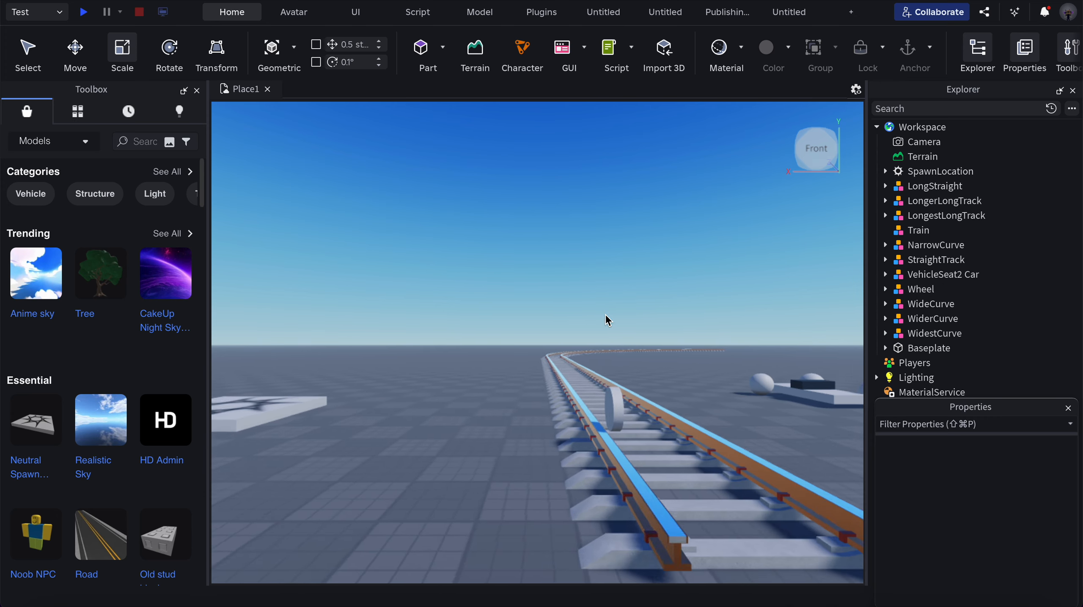
{"action": "key", "text": "d"}
Step: Move the Wheel model sideways over the rail farthest from the car and toward the track's near end
{"action": "left_click", "coordinate": [553, 415]}
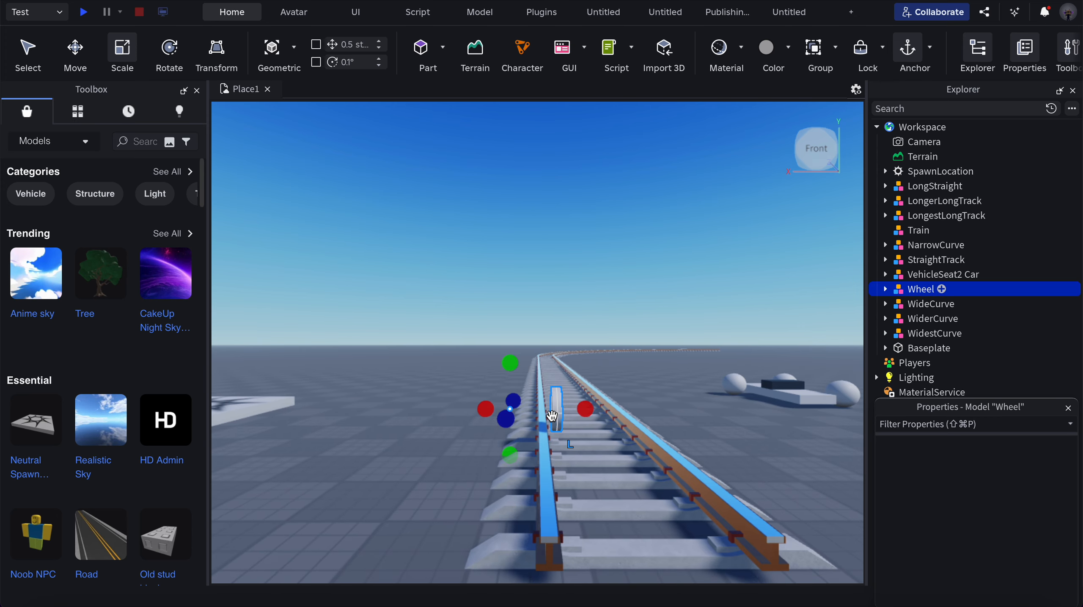
{"action": "left_click", "coordinate": [77, 54]}
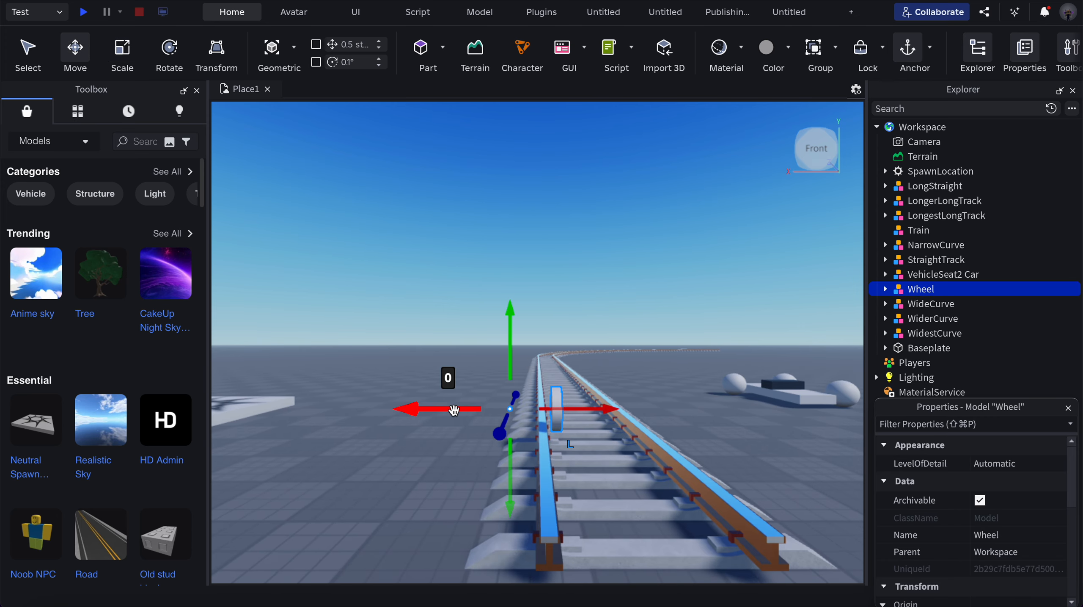
{"action": "left_click_drag", "start_coordinate": [453, 410], "coordinate": [468, 475]}
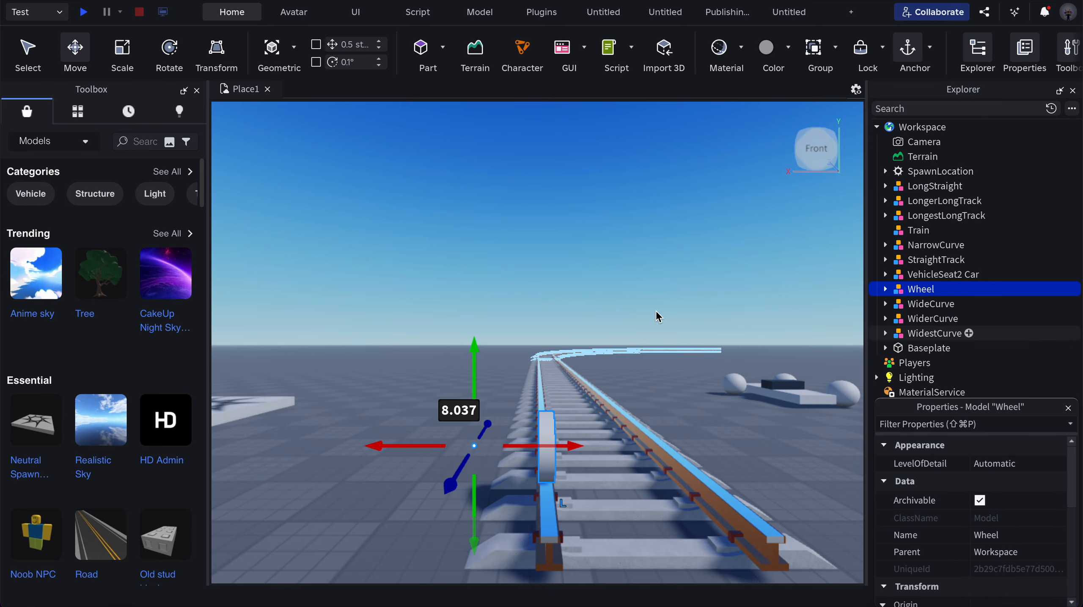
Step: View the wheel and the rails side-on from the Left view to check how the wheel sits on the rail
{"action": "left_click", "coordinate": [787, 152]}
{"action": "left_click", "coordinate": [787, 153]}
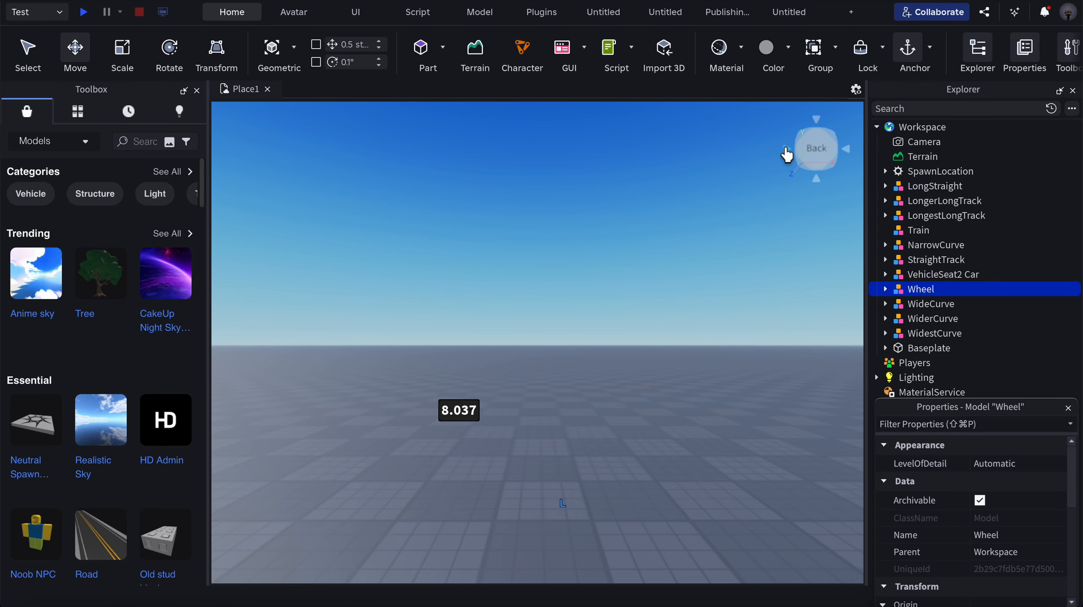
{"action": "left_click", "coordinate": [787, 152]}
{"action": "key", "text": "s"}
{"action": "key", "text": "d"}
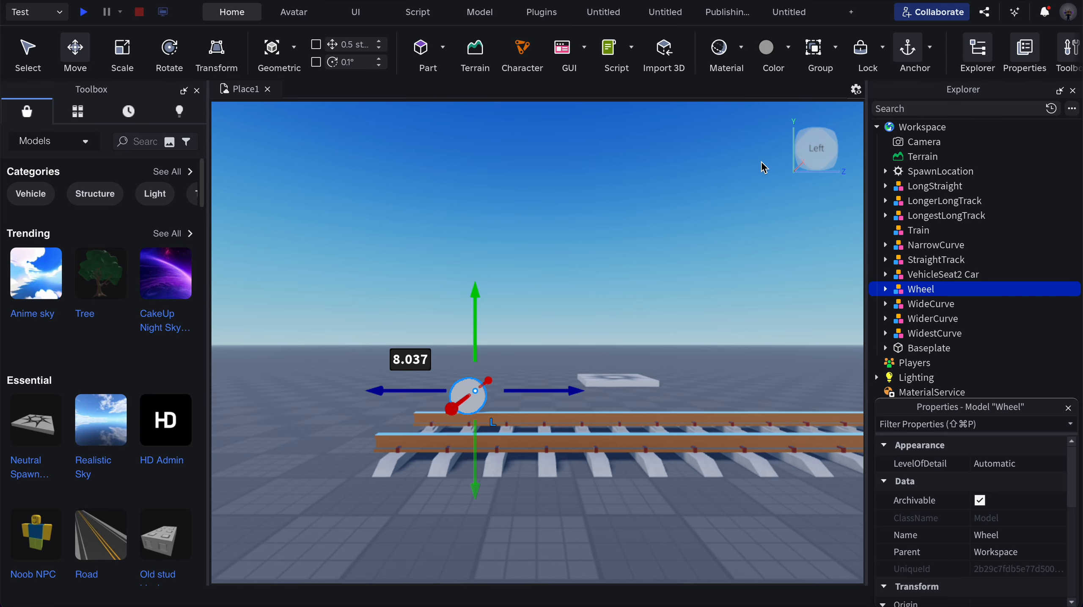
Step: Duplicate the Wheel twice and place the copies in a row along the rail, about 3 studs apart
{"action": "key", "text": "w"}
{"action": "key", "text": "super+d"}
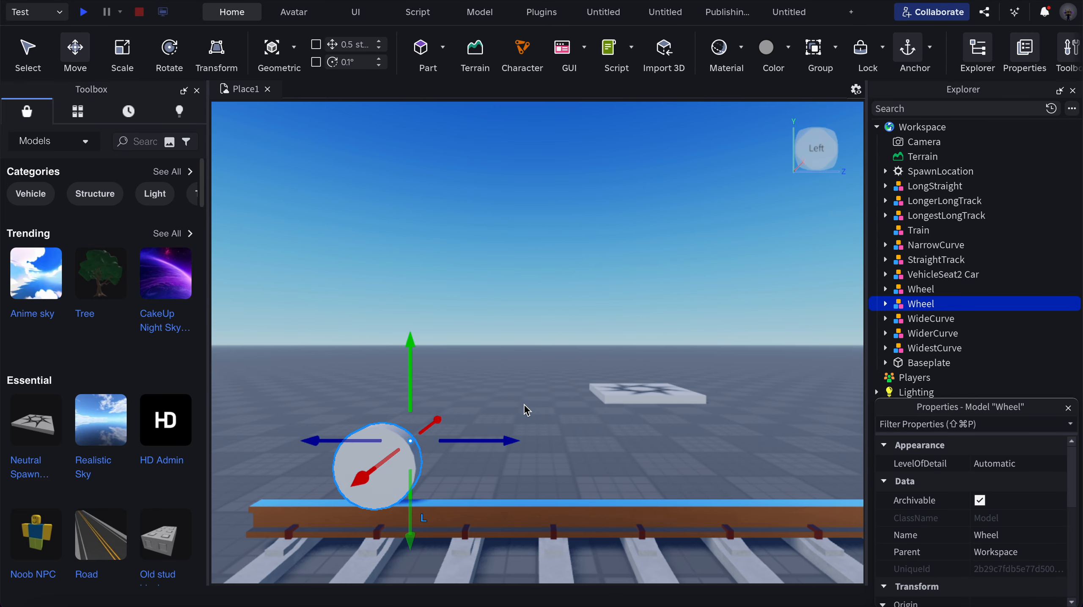
{"action": "left_click_drag", "start_coordinate": [484, 445], "coordinate": [554, 436]}
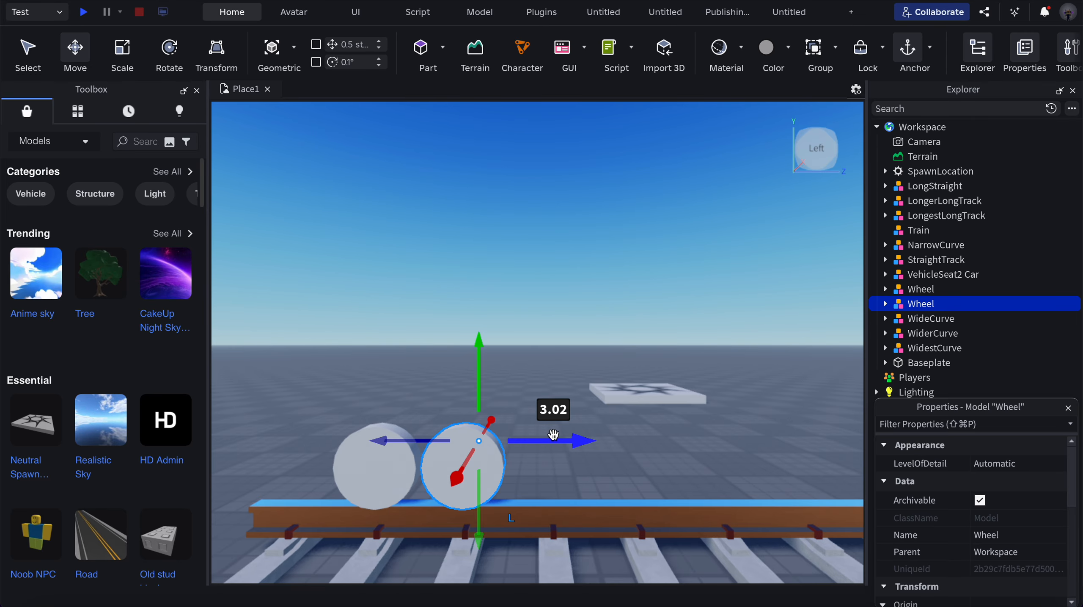
{"action": "key", "text": "super+d"}
{"action": "left_click_drag", "start_coordinate": [551, 440], "coordinate": [616, 438]}
Step: Duplicate the Wheel across to the opposite rail and add two more copies along it, matching the first row of three
{"action": "key", "text": "a"}
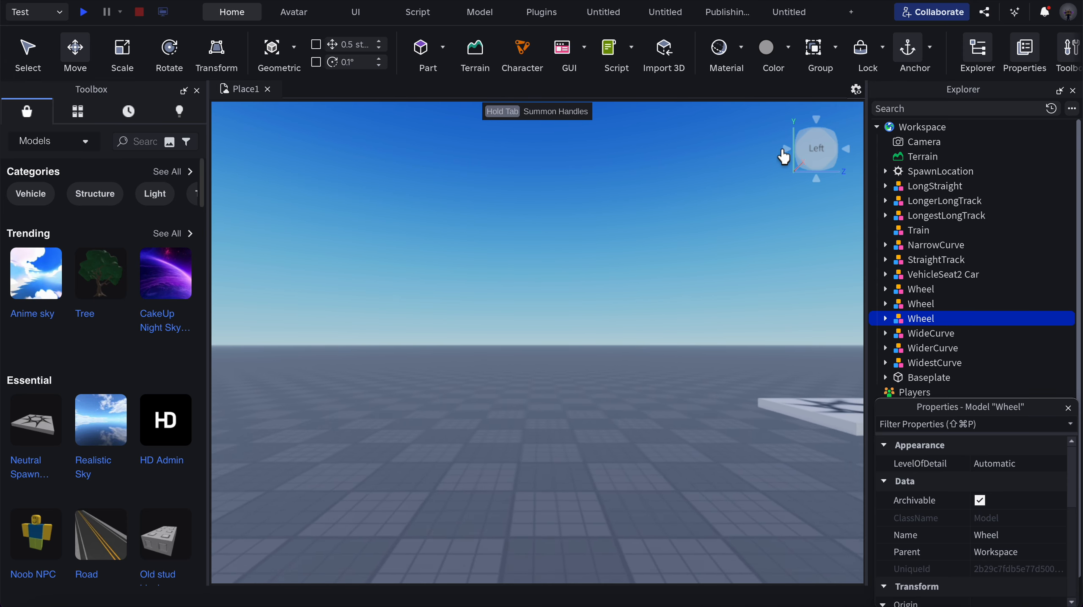
{"action": "left_click", "coordinate": [785, 147]}
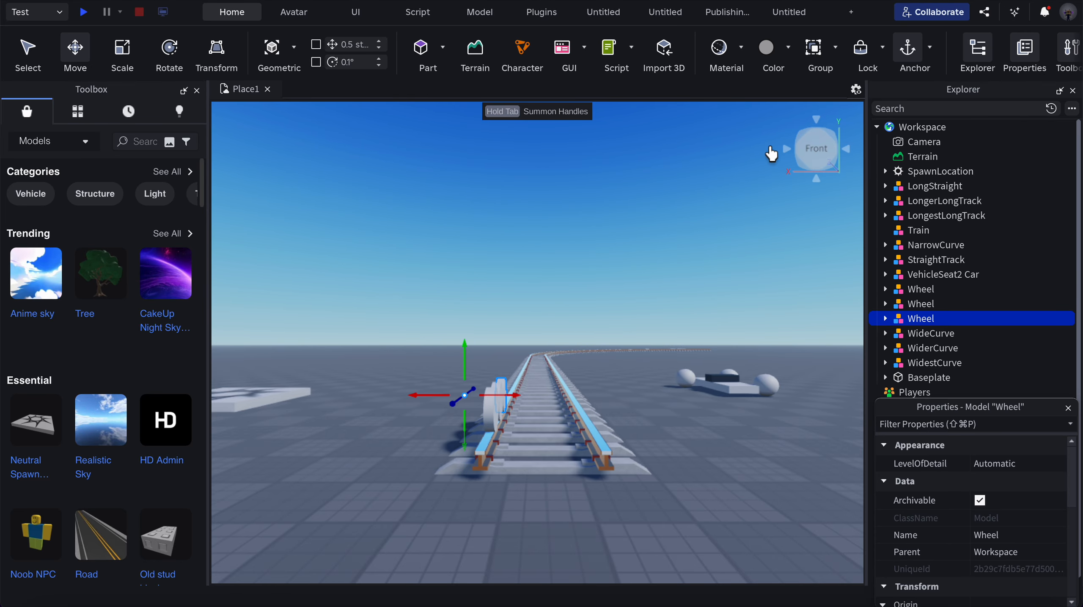
{"action": "key", "text": "w"}
{"action": "key", "text": "s"}
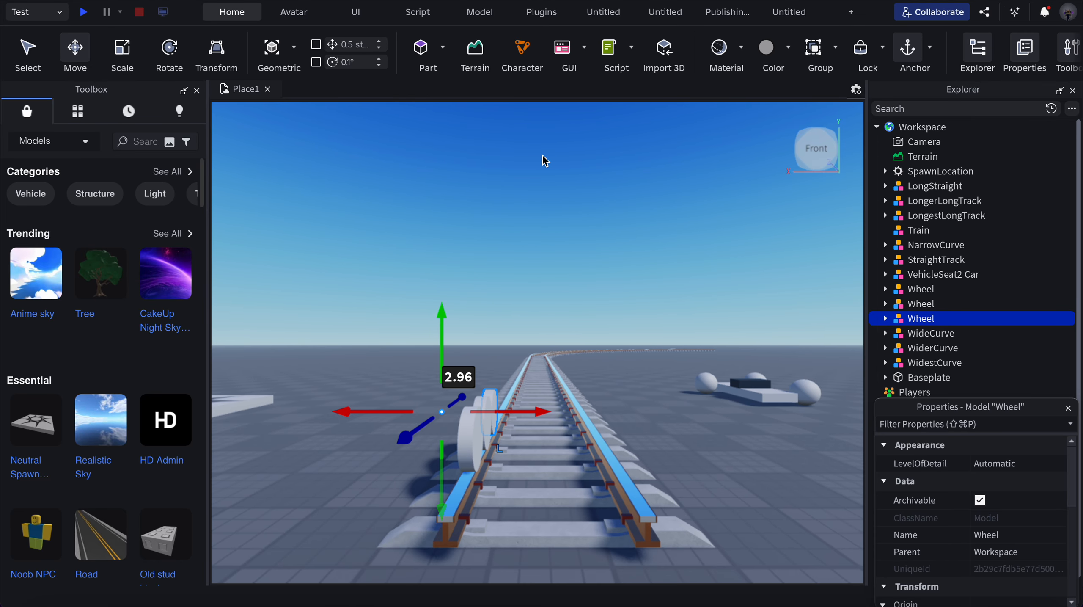
{"action": "key", "text": "super+d"}
{"action": "left_click_drag", "start_coordinate": [509, 411], "coordinate": [623, 408]}
{"action": "key", "text": "super+d"}
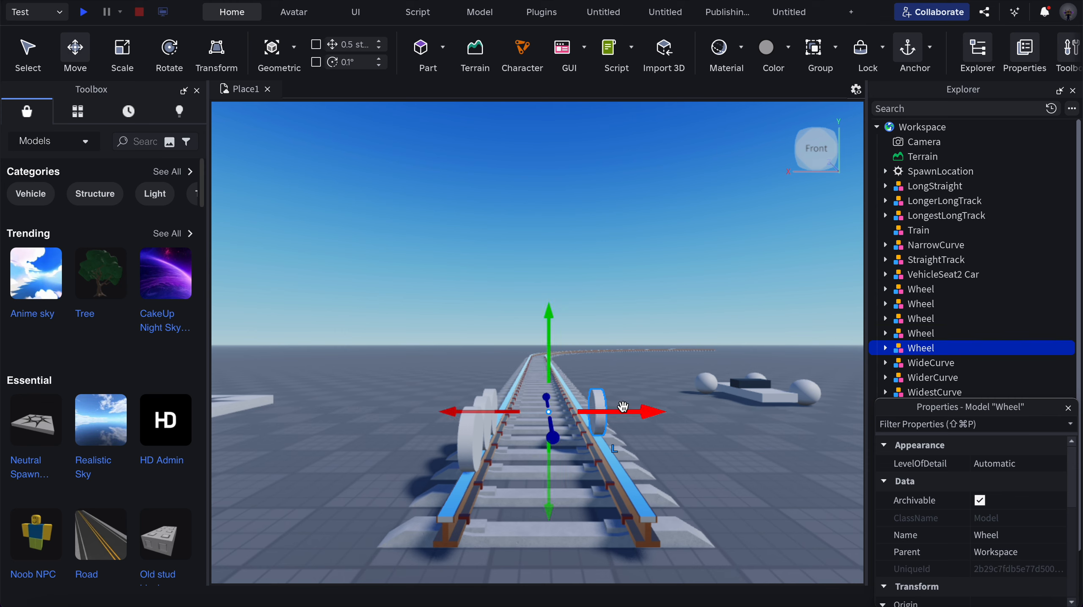
{"action": "left_click_drag", "start_coordinate": [554, 436], "coordinate": [550, 473]}
{"action": "key", "text": "super+d"}
{"action": "left_click", "coordinate": [345, 330]}
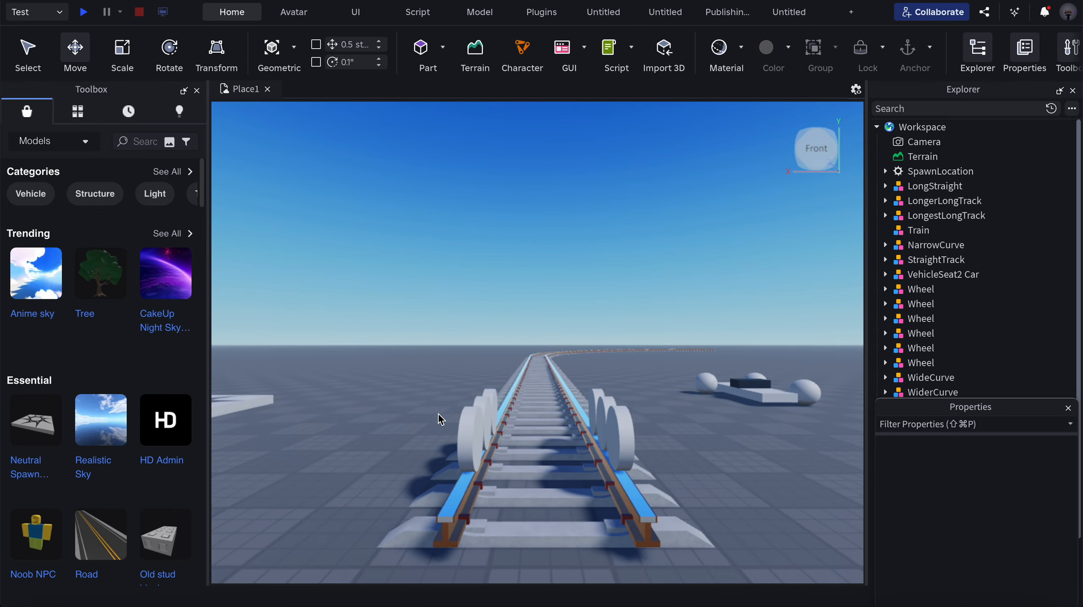
Step: Examine the alignment of both wheel rows on the rails from the Front and Back views
{"action": "key", "text": "w"}
{"action": "key", "text": "w"}
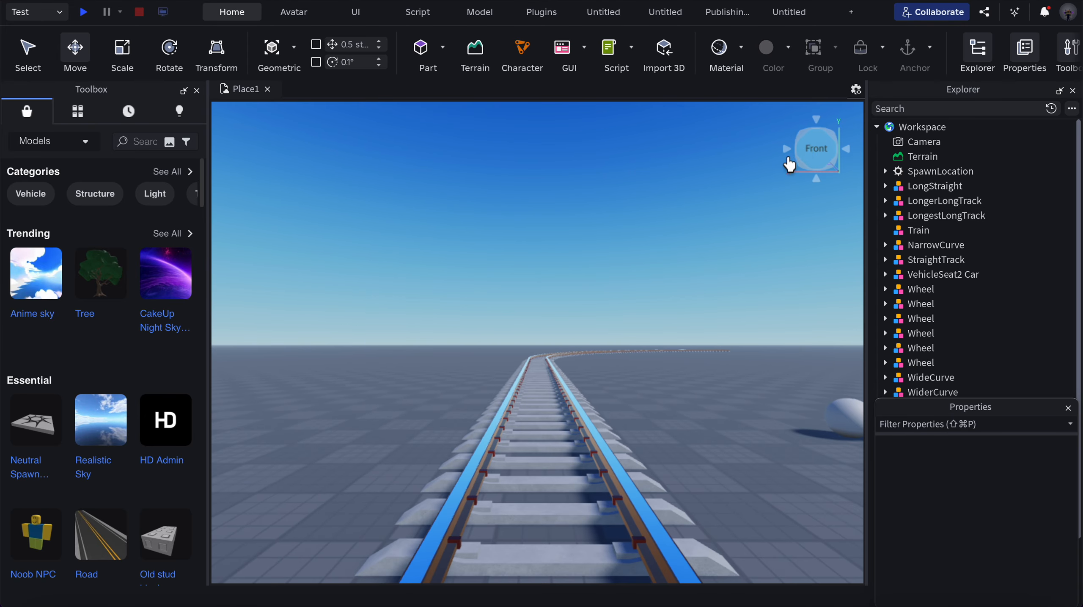
{"action": "left_click", "coordinate": [785, 154]}
{"action": "left_click", "coordinate": [785, 155]}
{"action": "key", "text": "s"}
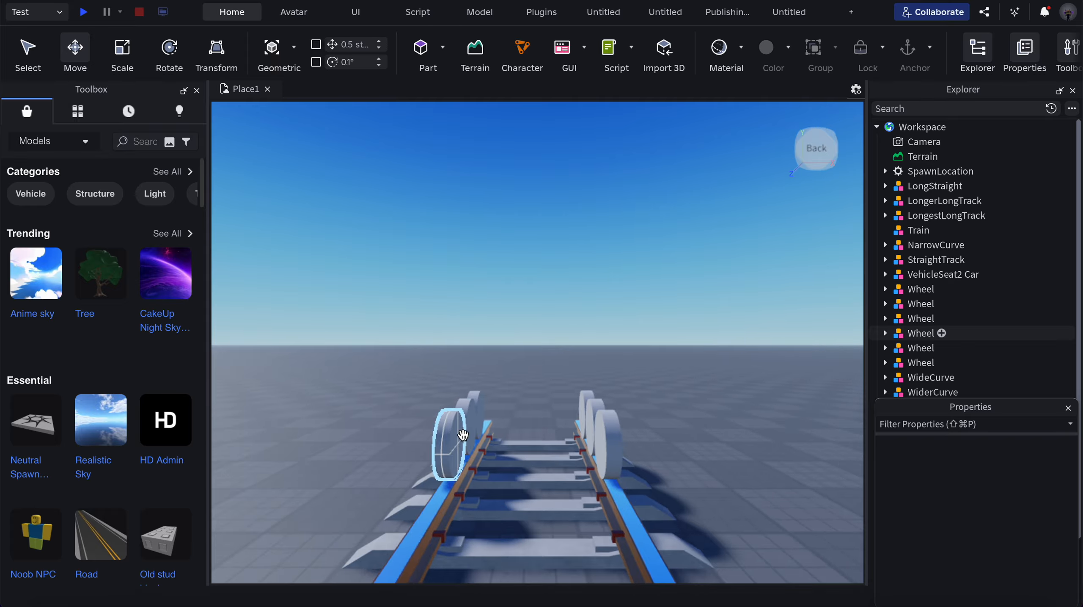
{"action": "key", "text": "w"}
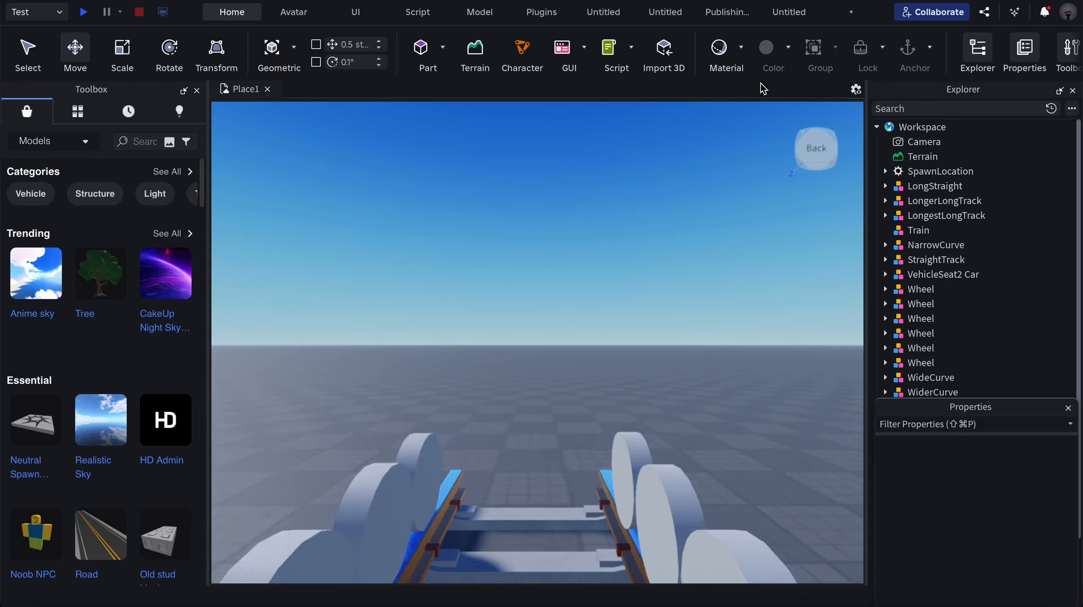
{"action": "key", "text": "s"}
{"action": "left_click", "coordinate": [785, 154]}
{"action": "left_click", "coordinate": [786, 154]}
{"action": "key", "text": "s"}
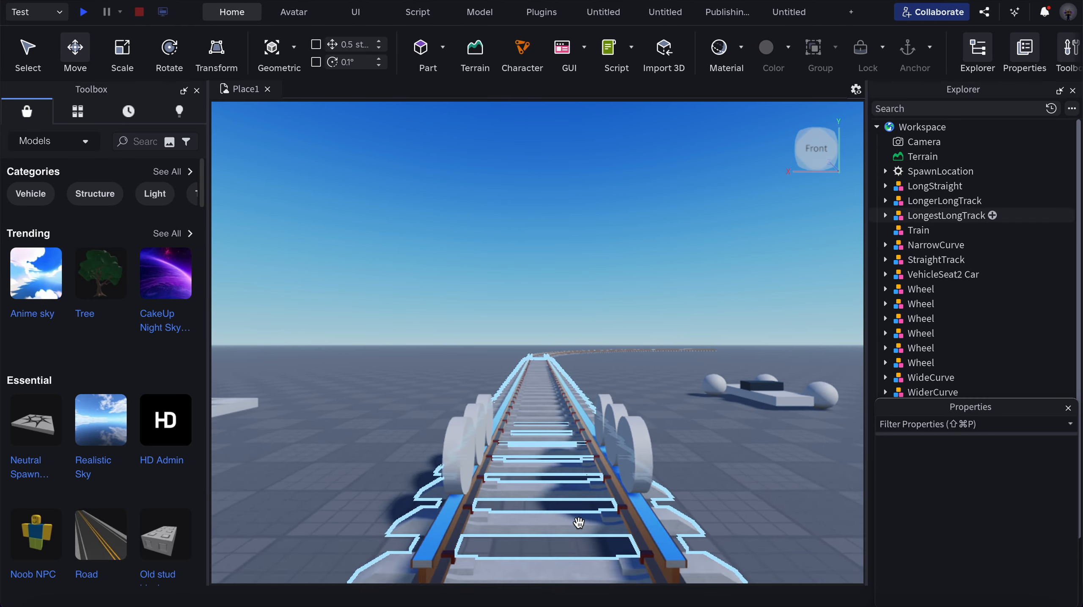
{"action": "key", "text": "w"}
Step: Rotate the AHandle part of the VehicleSeat2 Car about half a turn around its vertical axis
{"action": "left_click", "coordinate": [621, 429]}
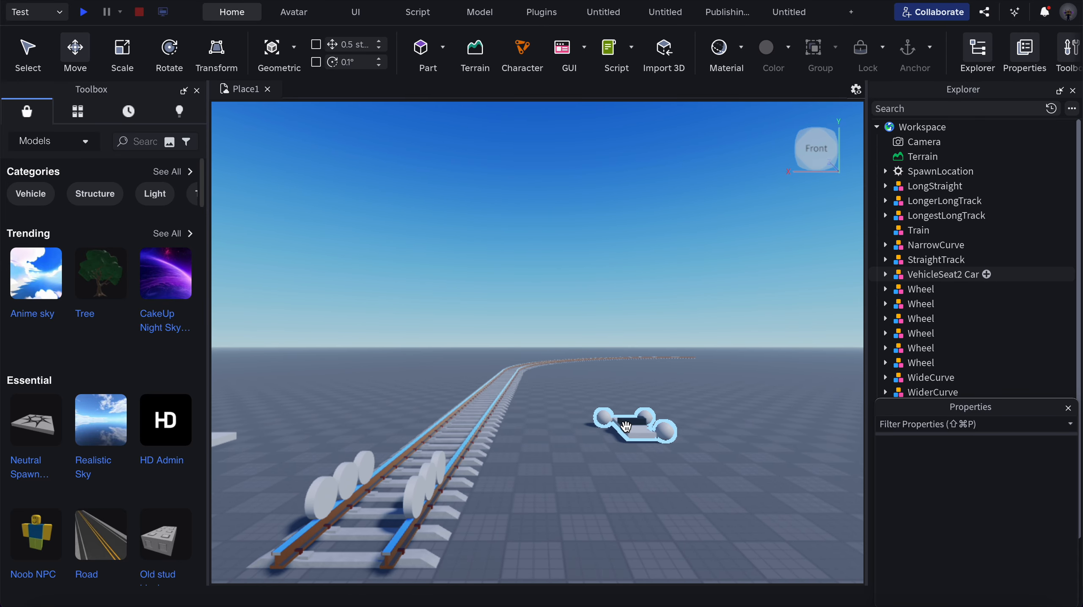
{"action": "left_click", "coordinate": [886, 275]}
{"action": "left_click", "coordinate": [908, 377]}
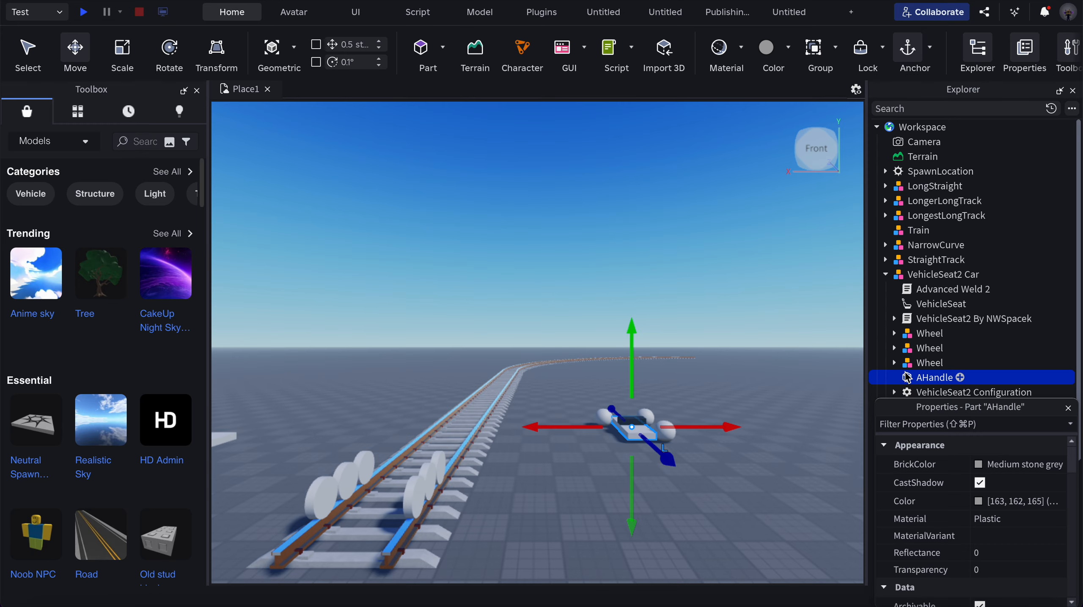
{"action": "scroll", "coordinate": [905, 367], "scroll_direction": "down", "scroll_amount": 1}
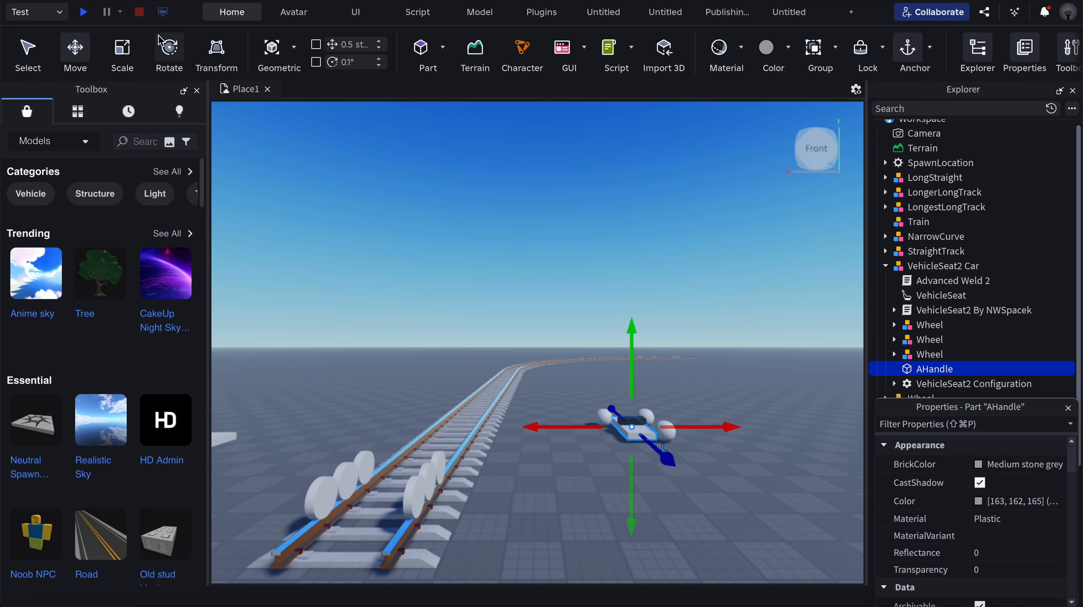
{"action": "left_click", "coordinate": [172, 47]}
{"action": "left_click_drag", "start_coordinate": [688, 453], "coordinate": [709, 383]}
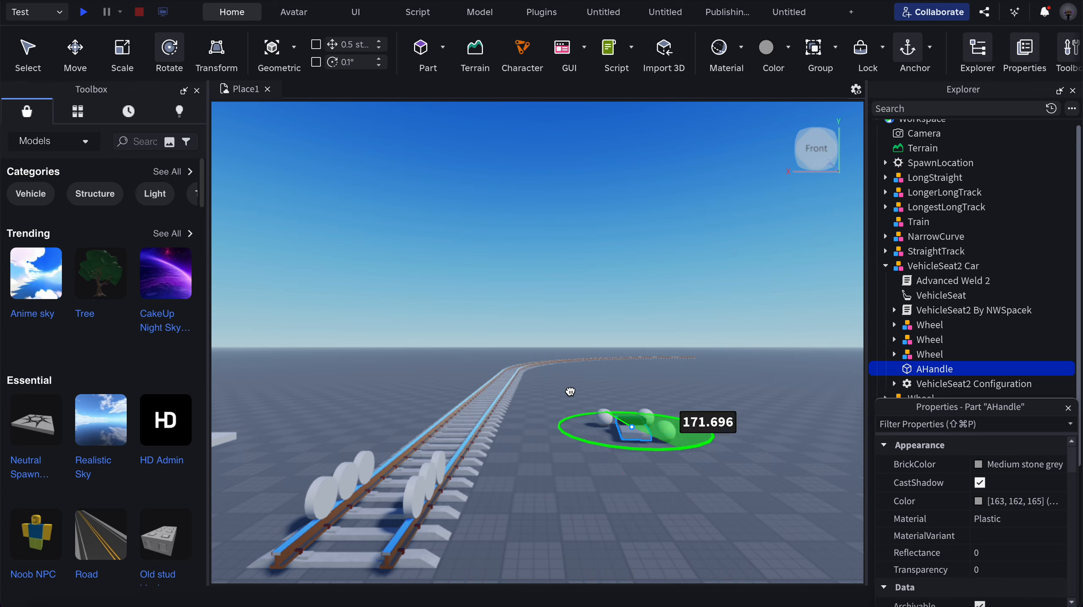
{"action": "left_click_drag", "start_coordinate": [560, 395], "coordinate": [561, 396]}
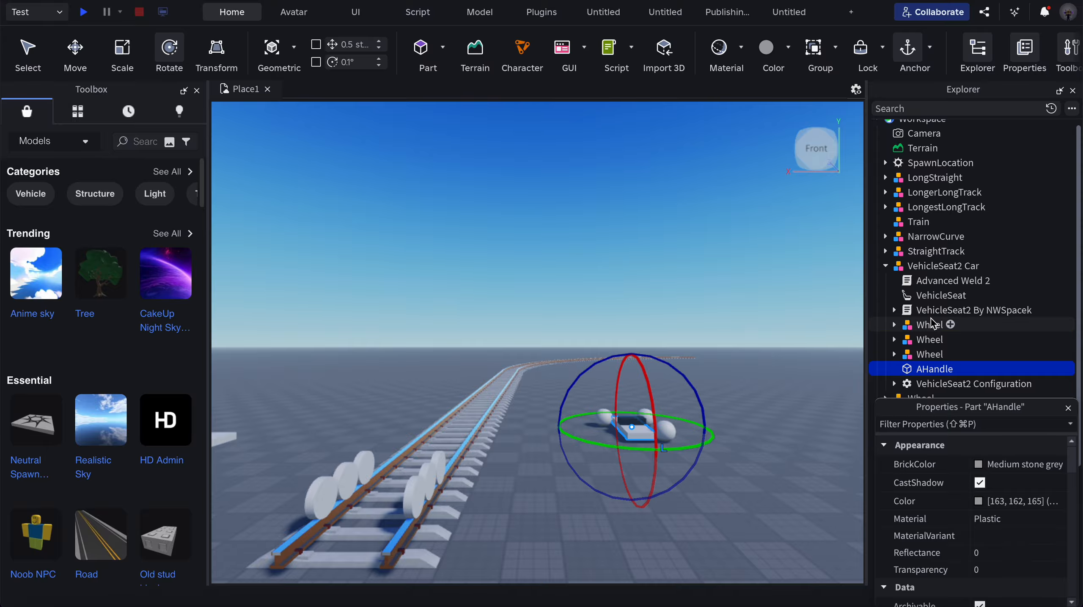
Step: Rotate the car's VehicleSeat around its vertical axis
{"action": "left_click", "coordinate": [936, 297]}
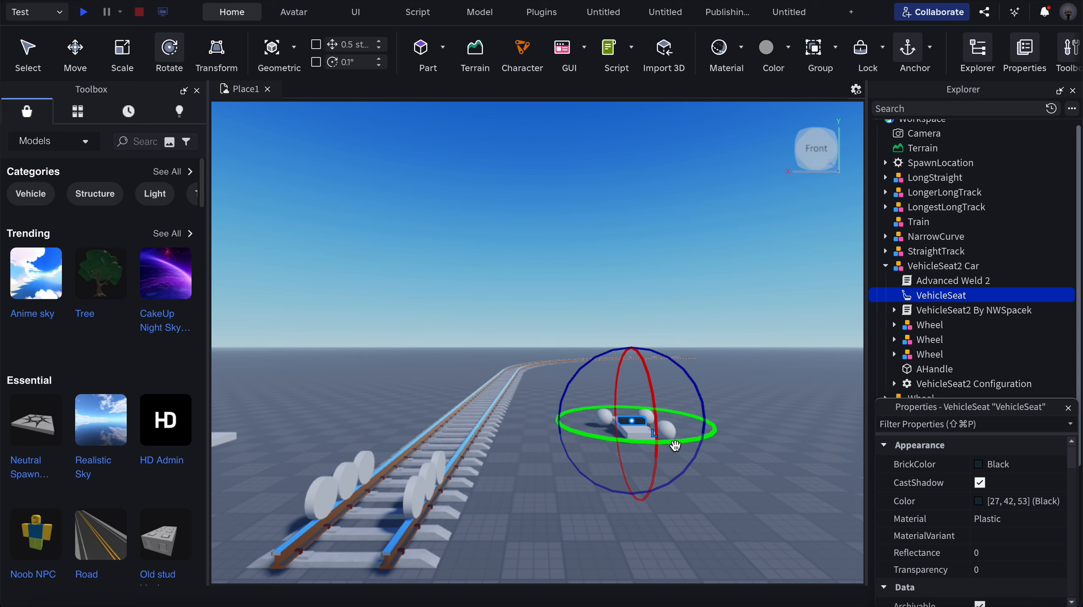
{"action": "left_click_drag", "start_coordinate": [675, 445], "coordinate": [693, 395]}
{"action": "left_click_drag", "start_coordinate": [608, 398], "coordinate": [518, 362]}
{"action": "left_click", "coordinate": [364, 298]}
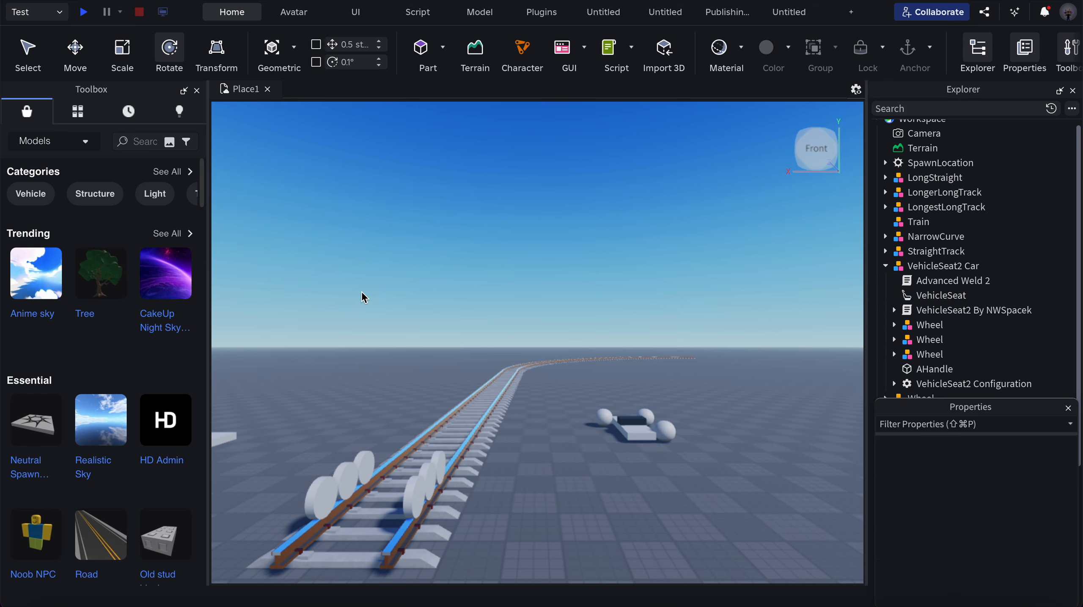
Step: Take the AHandle part out of the VehicleSeat2 Car model and place it directly under Workspace
{"action": "left_click", "coordinate": [932, 369]}
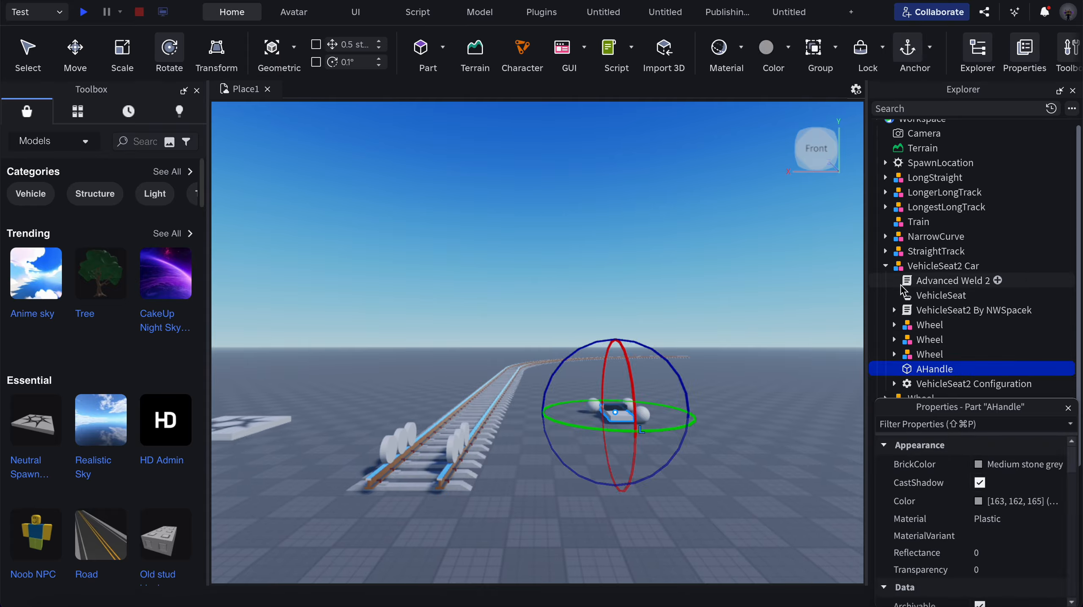
{"action": "scroll", "coordinate": [902, 290], "scroll_direction": "up", "scroll_amount": 1}
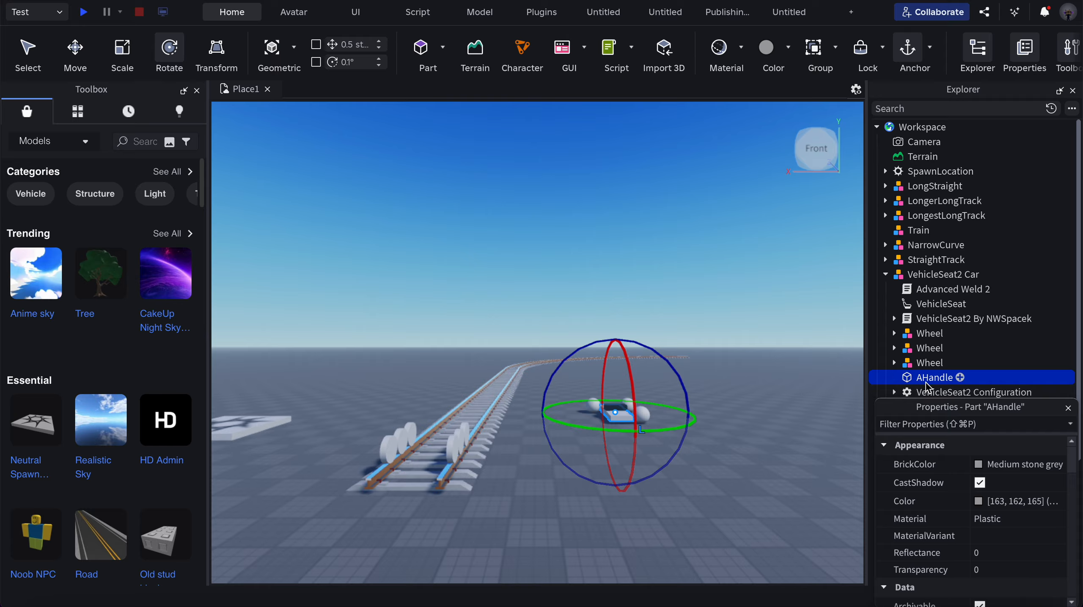
{"action": "left_click_drag", "start_coordinate": [910, 265], "coordinate": [922, 127]}
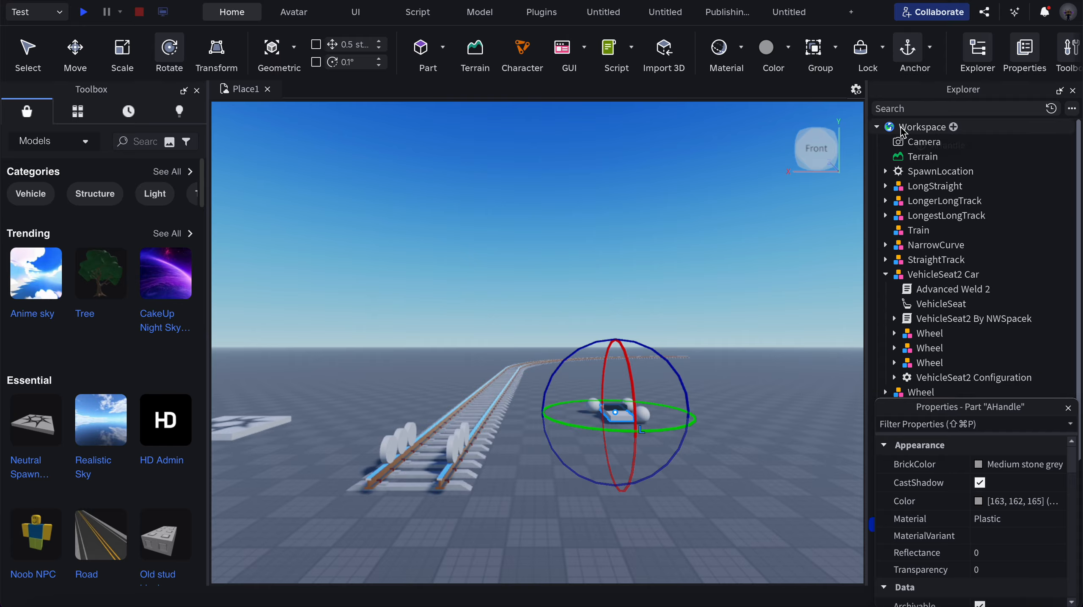
{"action": "left_click", "coordinate": [561, 226]}
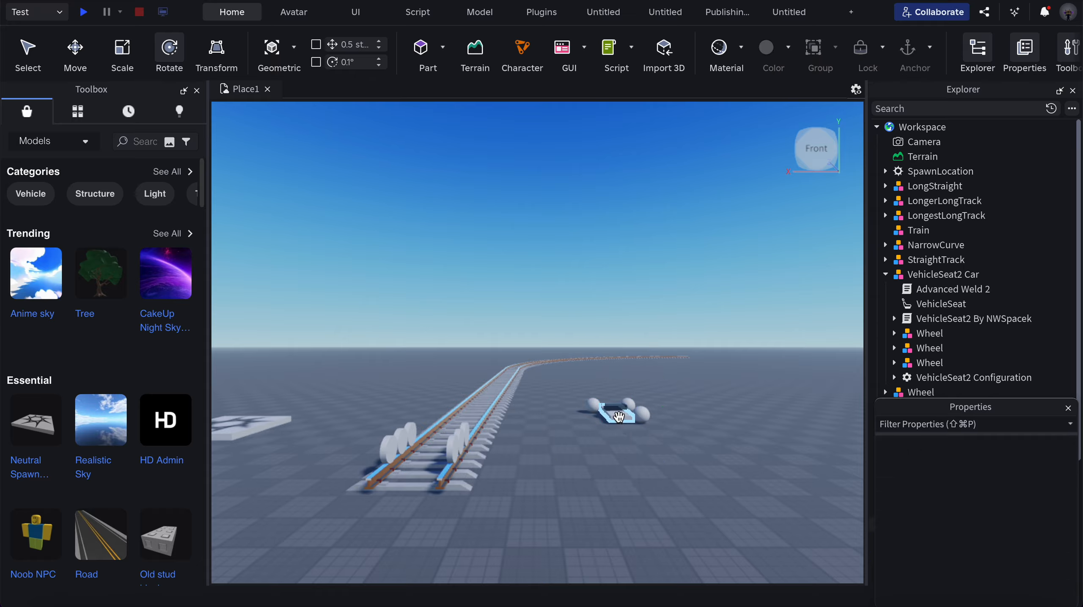
Step: Move the AHandle platform away from the car to the track's near end and about 15.9 studs sideways between the wheel rows
{"action": "left_click_drag", "start_coordinate": [618, 417], "coordinate": [322, 450]}
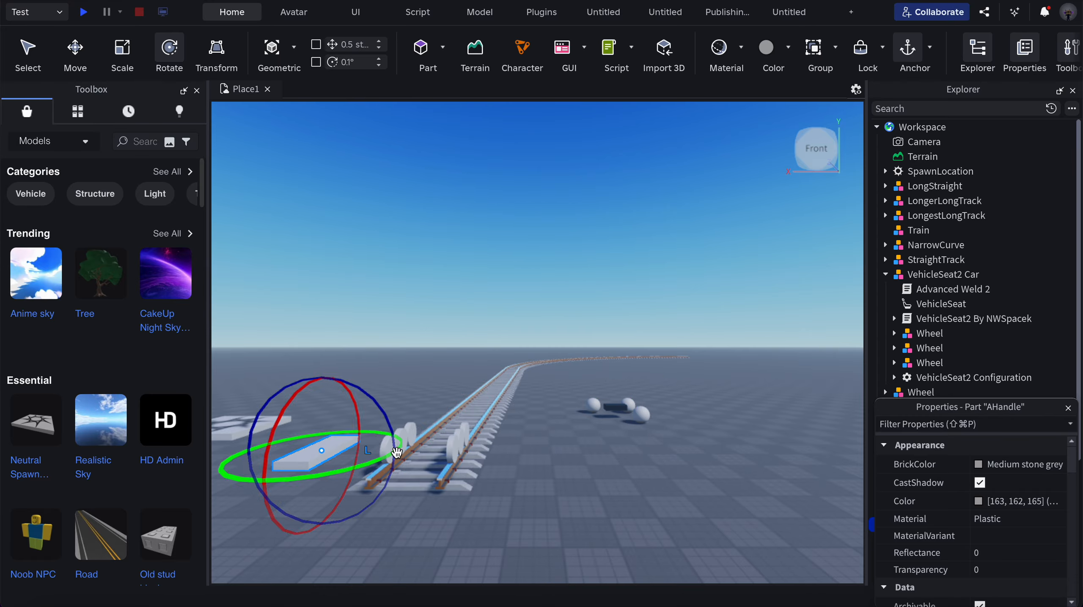
{"action": "key", "text": "a"}
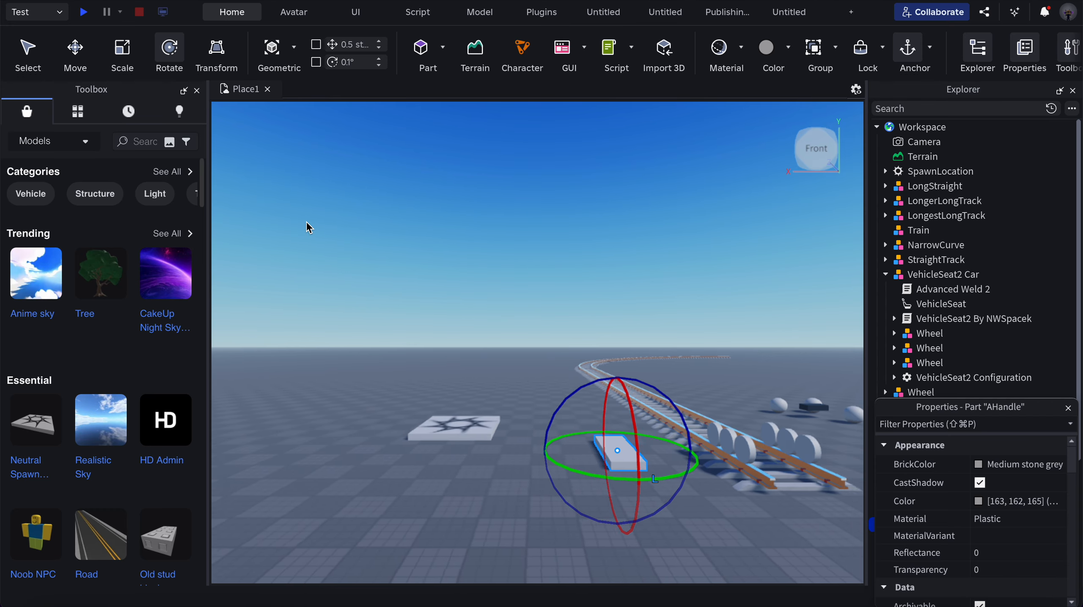
{"action": "key", "text": "d"}
{"action": "key", "text": "super+2"}
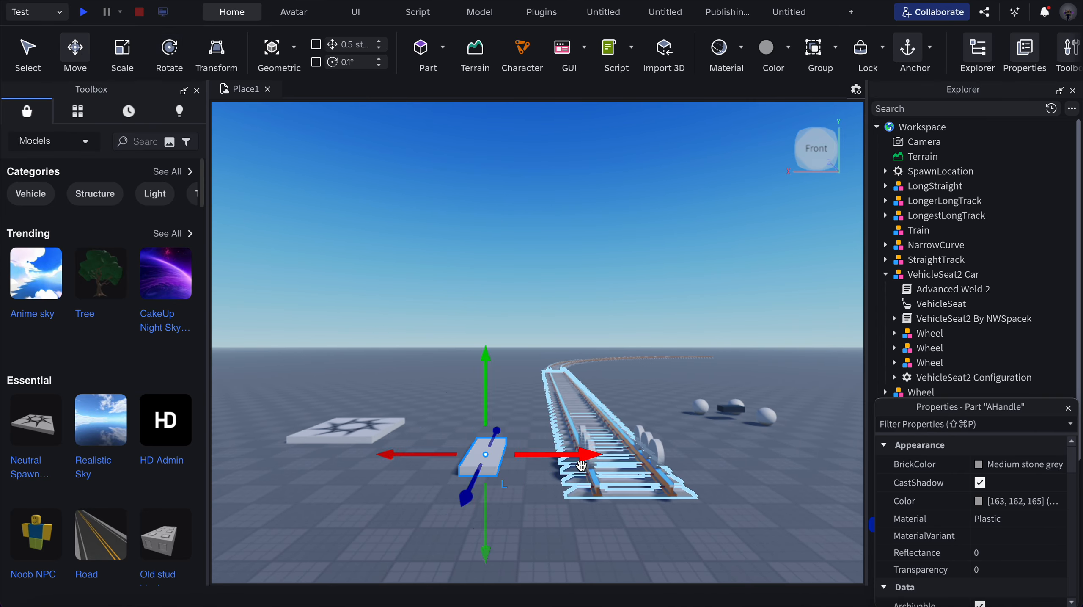
{"action": "left_click_drag", "start_coordinate": [567, 456], "coordinate": [698, 454]}
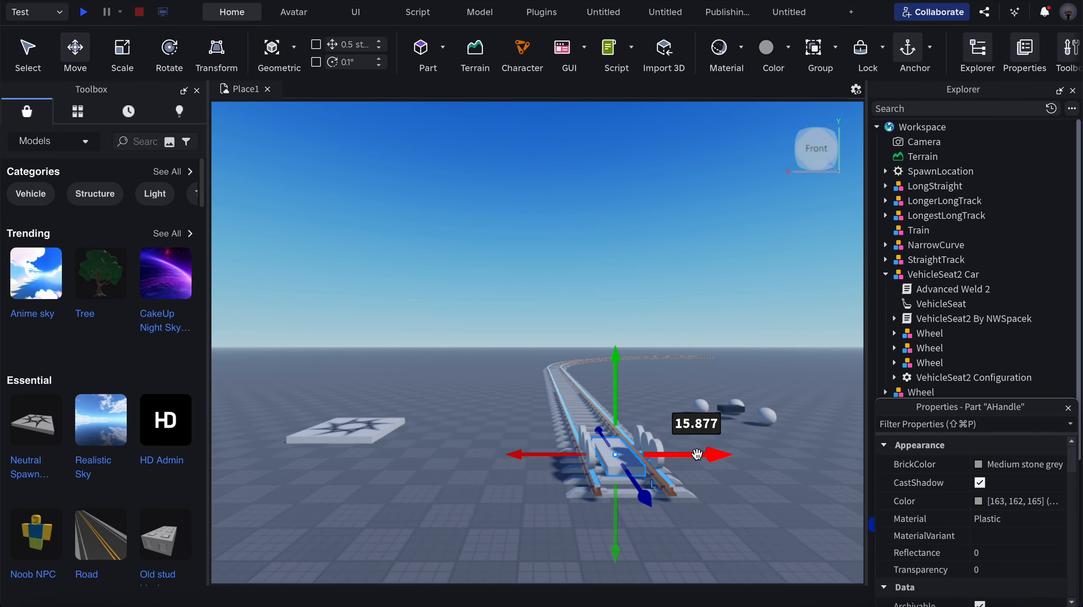
Step: Raise the AHandle platform 2.71 studs, shift it 0.4 studs sideways to center it between the wheels, and raise it another 0.34 studs
{"action": "left_click_drag", "start_coordinate": [619, 373], "coordinate": [617, 351]}
{"action": "key", "text": "d"}
{"action": "scroll", "coordinate": [603, 471], "scroll_direction": "up", "scroll_amount": 3}
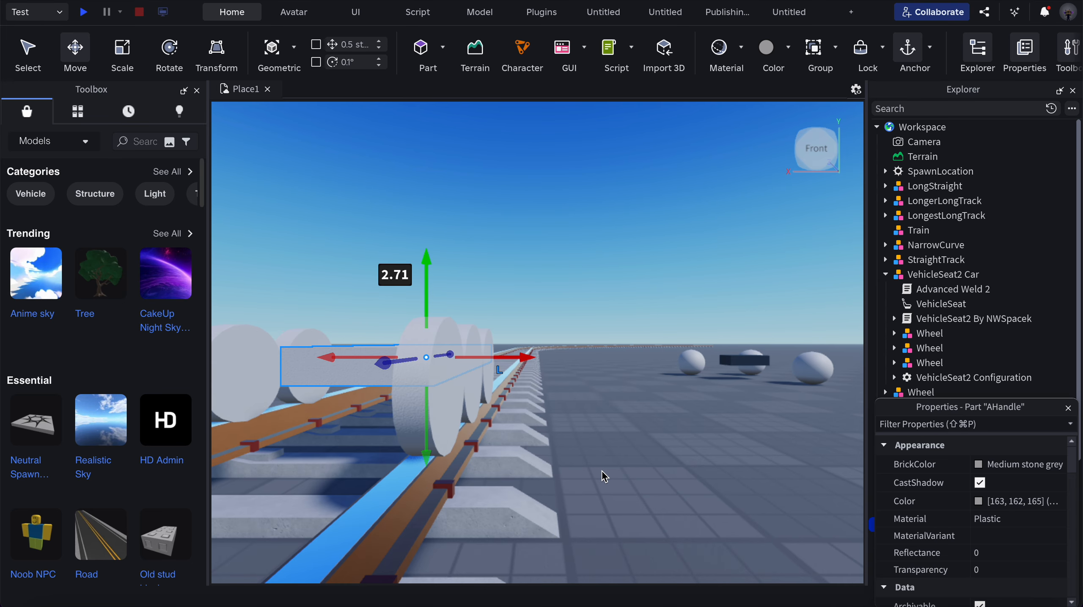
{"action": "scroll", "coordinate": [603, 471], "scroll_direction": "down", "scroll_amount": 2}
{"action": "key", "text": "w"}
{"action": "left_click_drag", "start_coordinate": [421, 514], "coordinate": [478, 473]}
{"action": "key", "text": "a"}
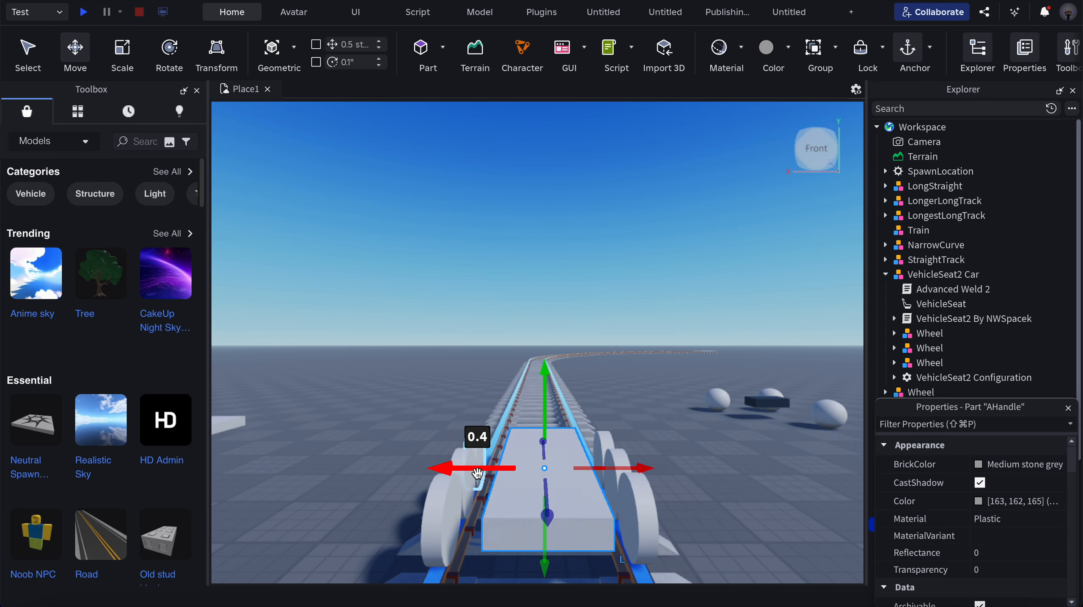
{"action": "left_click_drag", "start_coordinate": [547, 410], "coordinate": [547, 403]}
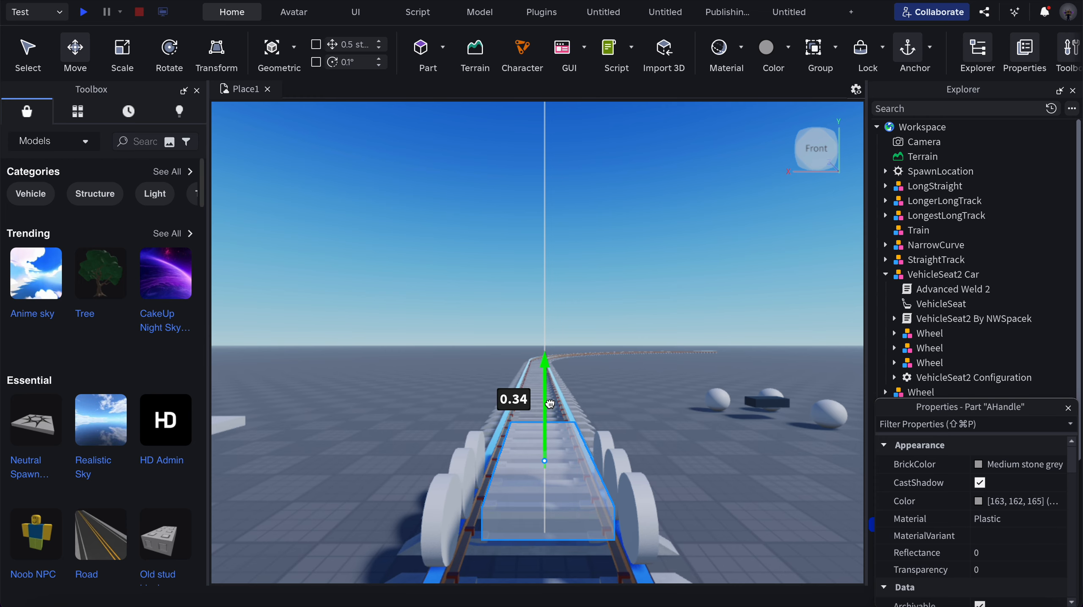
Step: Scale the AHandle platform wider on both sides so it spans over the wheels on both rails
{"action": "key", "text": "a"}
{"action": "key", "text": "d"}
{"action": "key", "text": "s"}
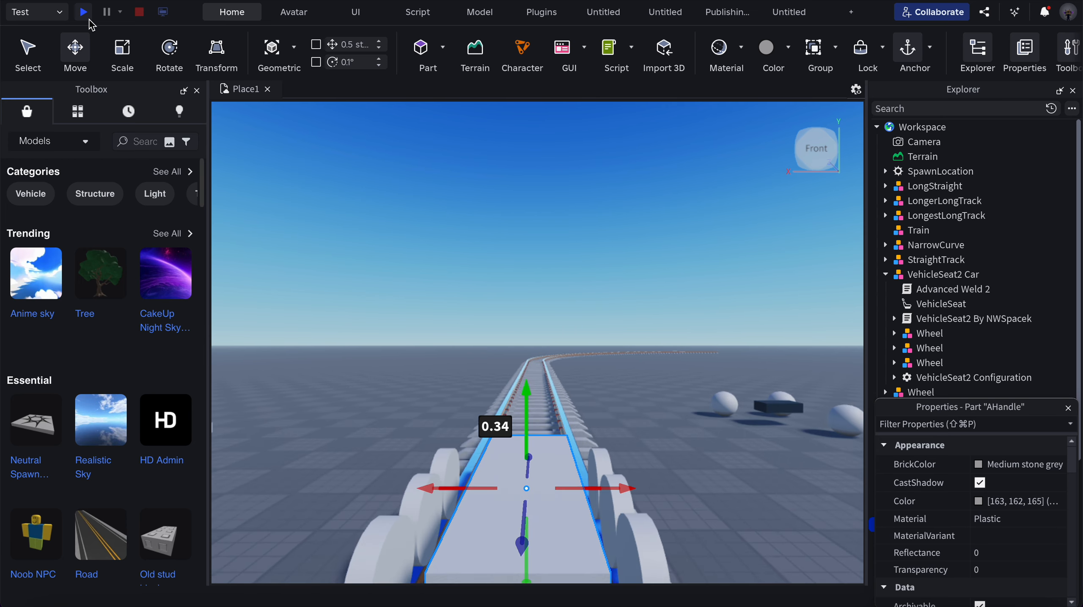
{"action": "key", "text": "super+3"}
{"action": "left_click_drag", "start_coordinate": [479, 451], "coordinate": [448, 446]}
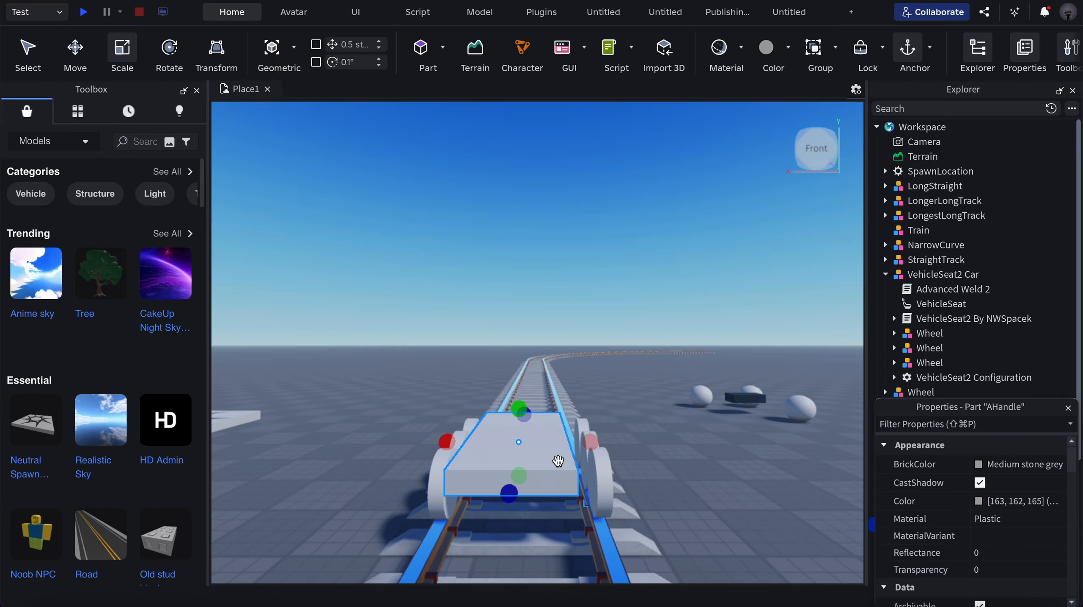
{"action": "left_click_drag", "start_coordinate": [590, 446], "coordinate": [609, 448]}
{"action": "left_click", "coordinate": [700, 519]}
Step: On the left rail, slide the wheel farthest from the track's near end 1.78 studs and the middle wheel 0.998 studs up the track
{"action": "key", "text": "s"}
{"action": "key", "text": "d"}
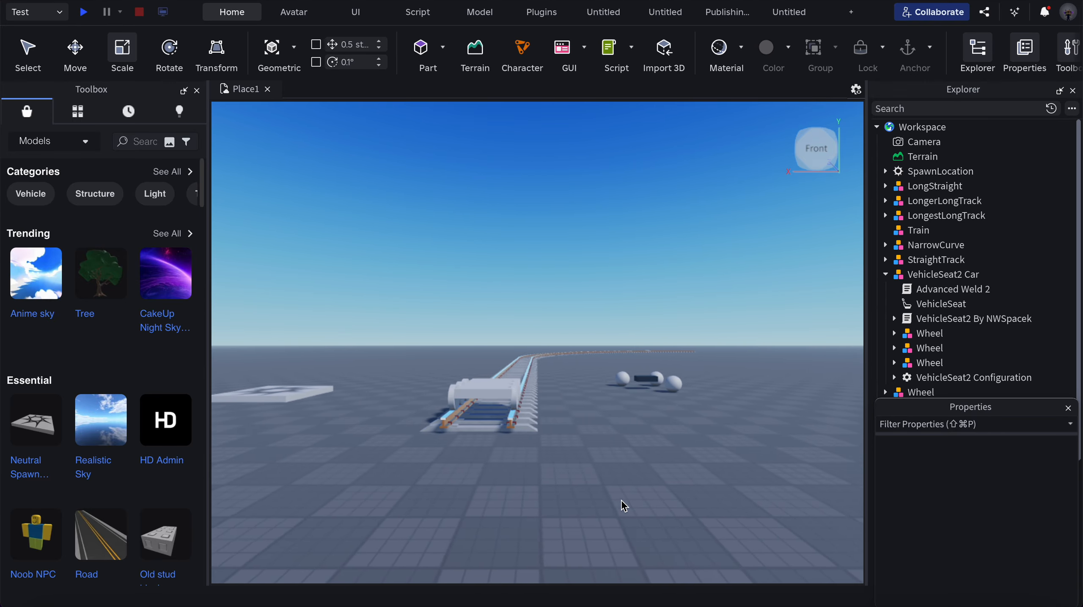
{"action": "key", "text": "d"}
{"action": "key", "text": "w"}
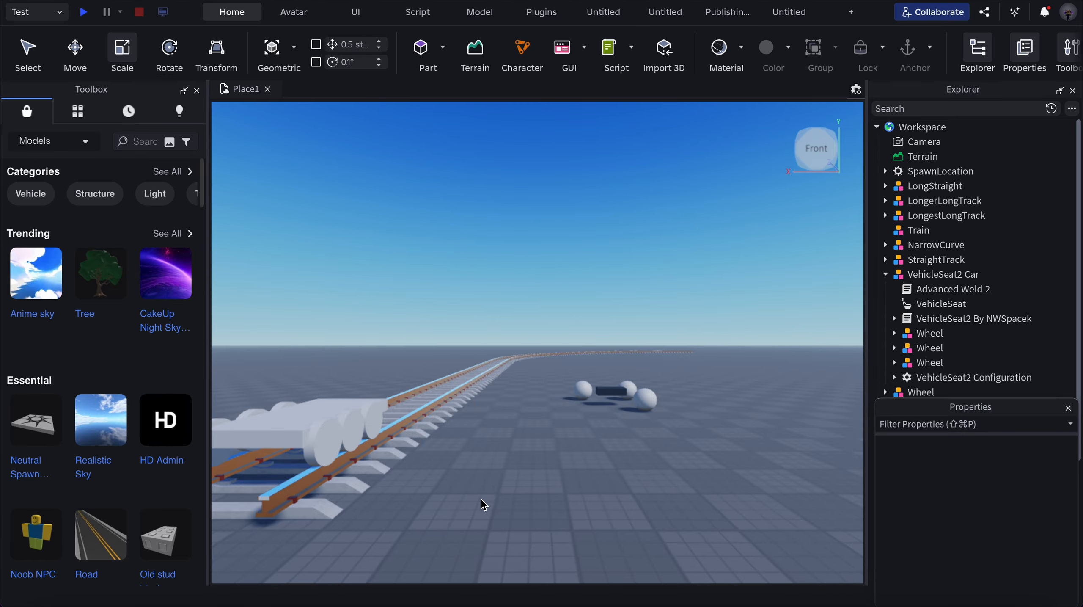
{"action": "key", "text": "w"}
{"action": "key", "text": "w"}
{"action": "mouse_move", "coordinate": [790, 204]}
{"action": "left_click", "coordinate": [787, 150]}
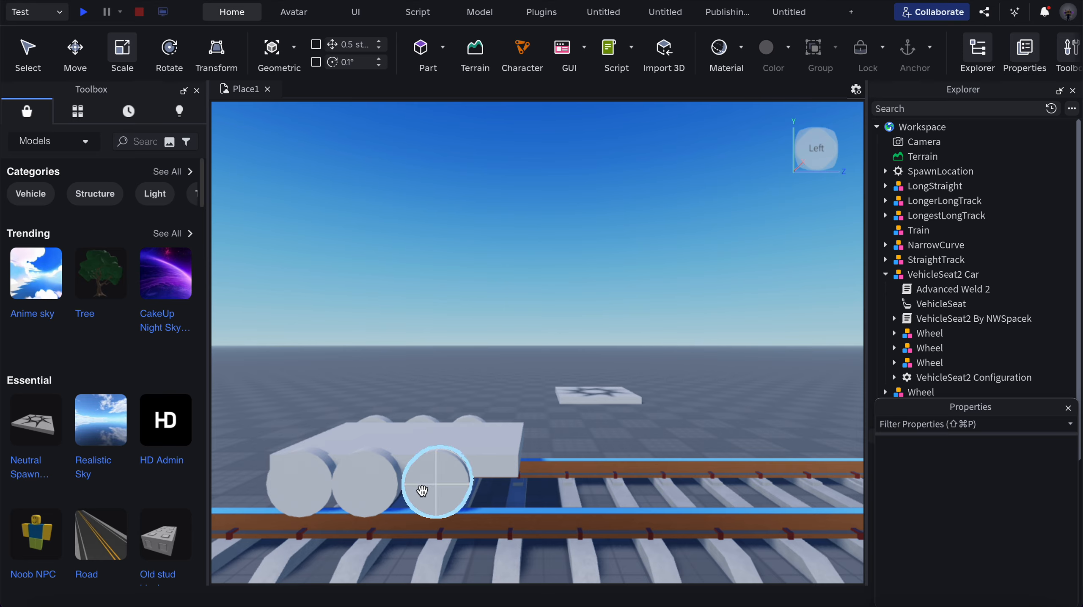
{"action": "left_click", "coordinate": [422, 490]}
{"action": "left_click", "coordinate": [75, 64]}
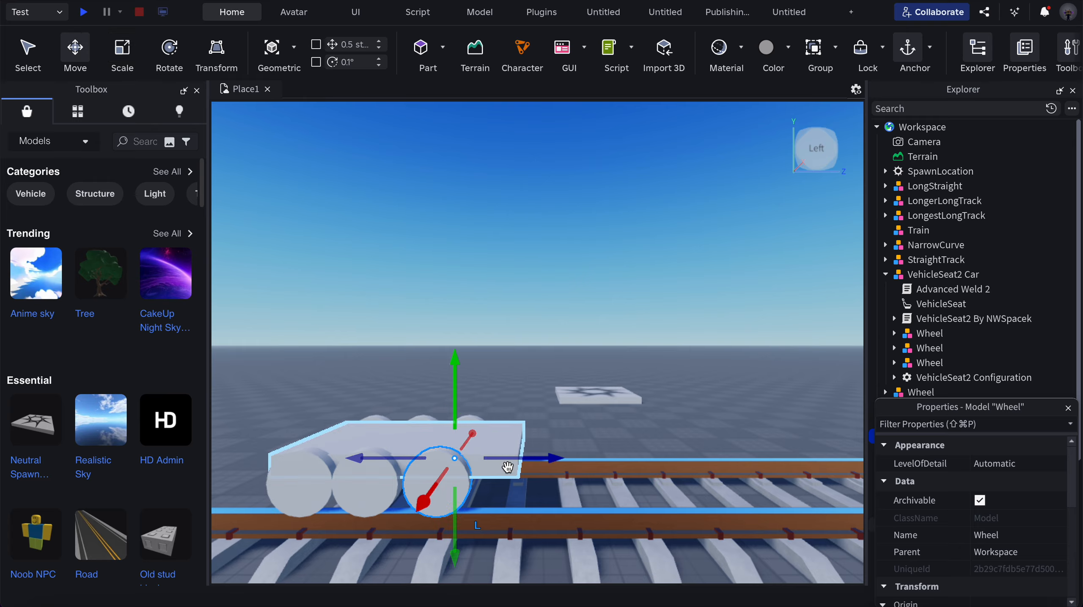
{"action": "left_click_drag", "start_coordinate": [505, 458], "coordinate": [549, 458]}
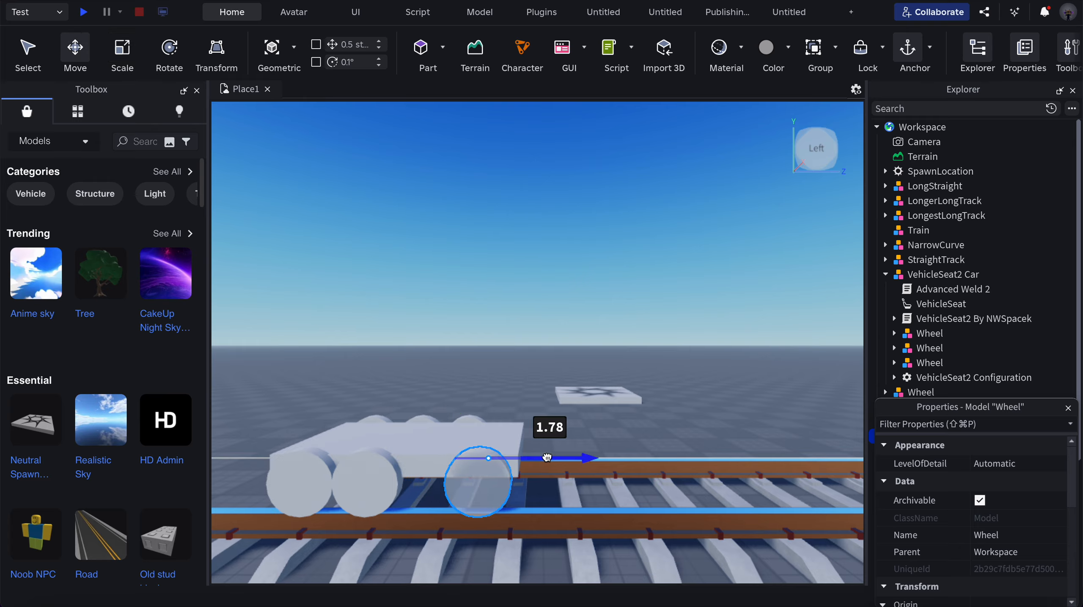
{"action": "left_click", "coordinate": [356, 508]}
{"action": "left_click_drag", "start_coordinate": [440, 459], "coordinate": [465, 459]}
Step: On the opposite rail, slide the wheel farthest from the track's near end 1.598 studs up the track
{"action": "scroll", "coordinate": [504, 326], "scroll_direction": "up", "scroll_amount": 3}
{"action": "key", "text": "w"}
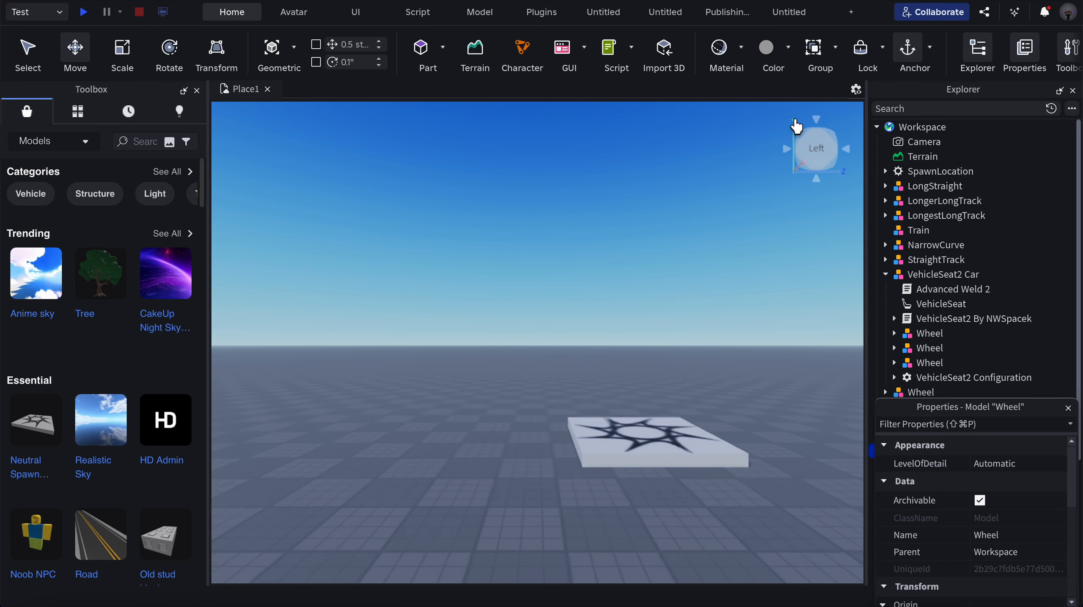
{"action": "left_click", "coordinate": [785, 150]}
{"action": "left_click", "coordinate": [785, 149]}
{"action": "key", "text": "d"}
{"action": "key", "text": "w"}
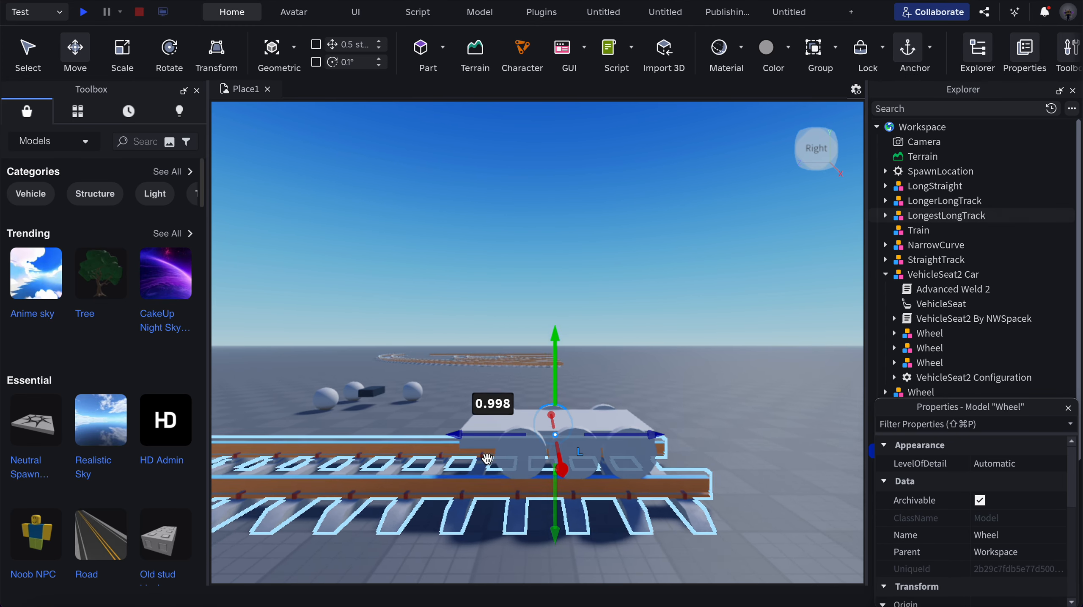
{"action": "left_click", "coordinate": [518, 518]}
{"action": "key", "text": "s"}
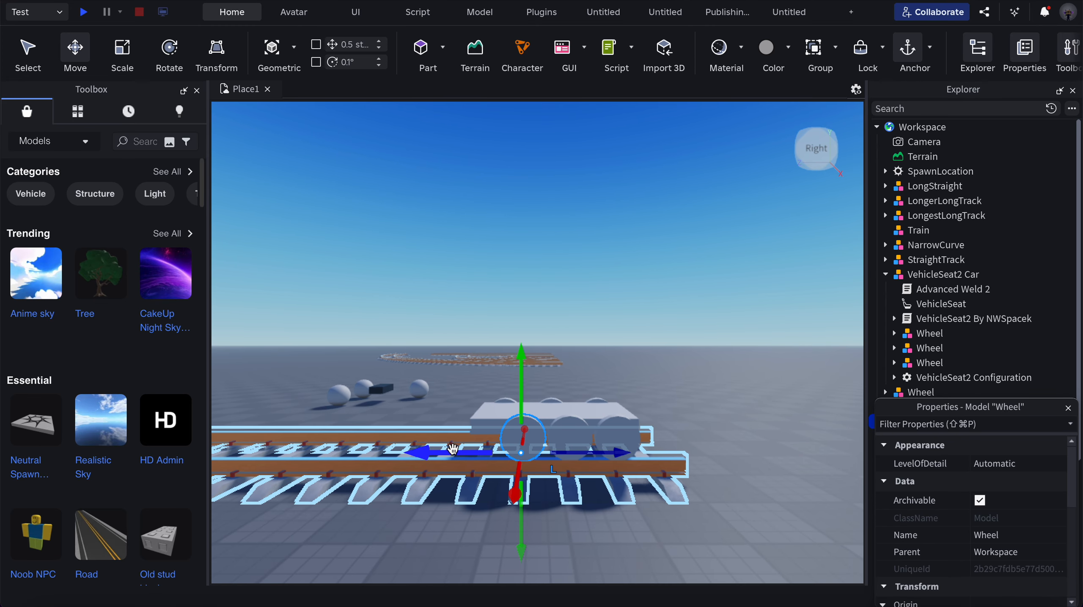
{"action": "left_click_drag", "start_coordinate": [446, 453], "coordinate": [423, 459]}
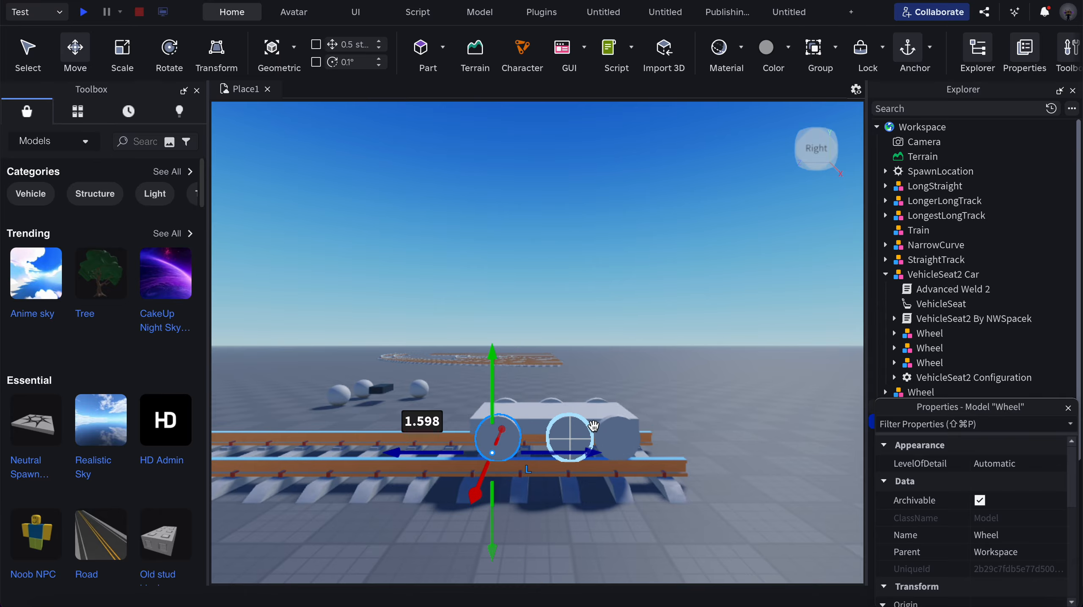
Step: Slide that row's middle wheel up the track to center it, and shift the end wheel 0.173 studs toward the track's near end
{"action": "left_click", "coordinate": [574, 435]}
{"action": "left_click_drag", "start_coordinate": [513, 453], "coordinate": [497, 456]}
{"action": "left_click", "coordinate": [616, 436]}
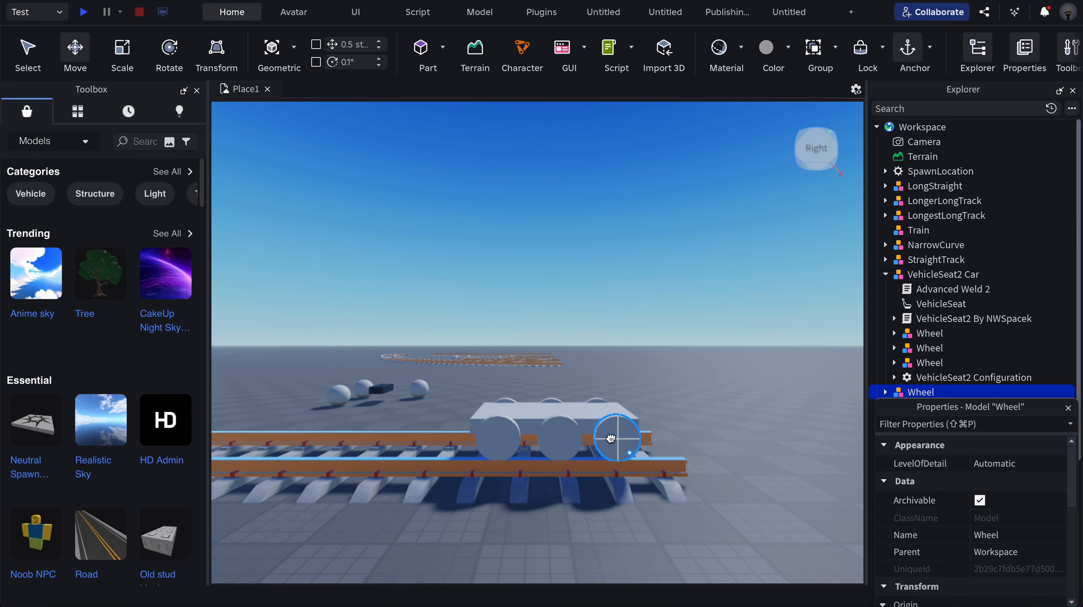
{"action": "left_click_drag", "start_coordinate": [683, 453], "coordinate": [688, 451]}
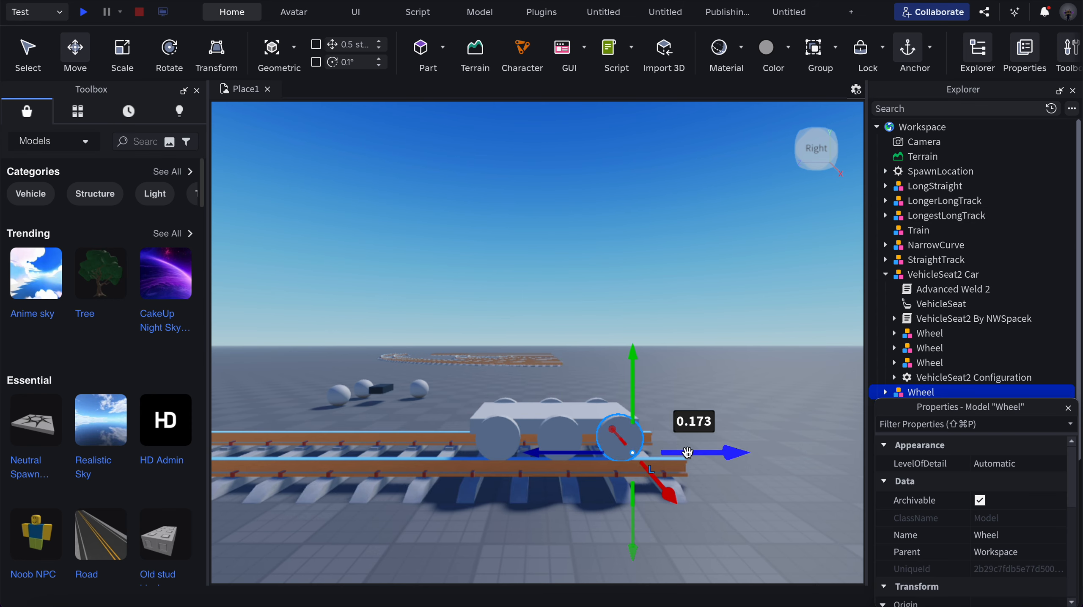
Step: Take the VehicleSeat out of the VehicleSeat2 Car model and place it directly under Workspace
{"action": "left_click", "coordinate": [467, 280]}
{"action": "key", "text": "w"}
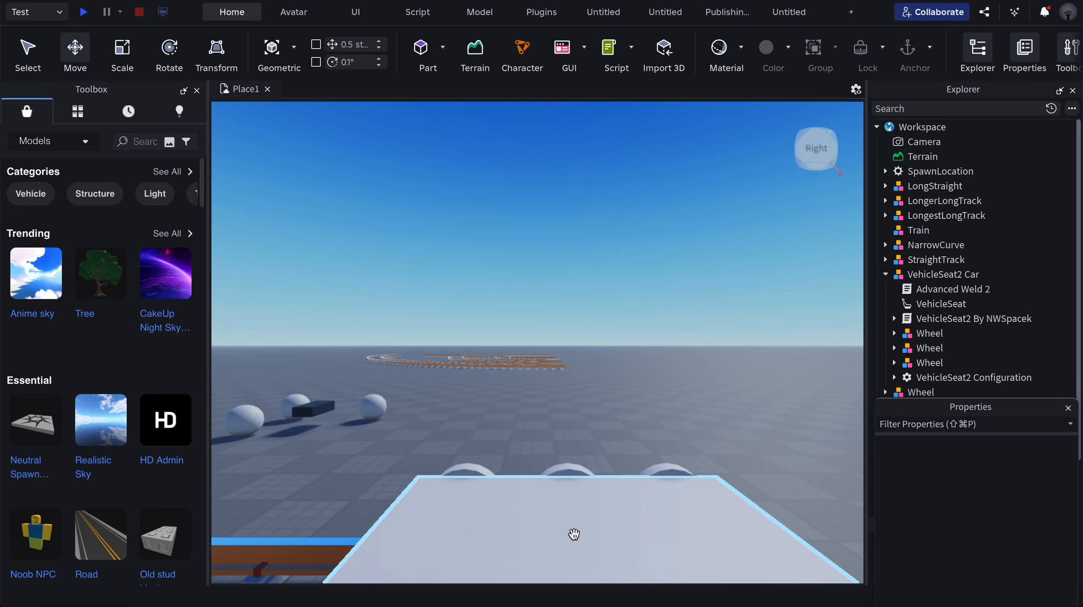
{"action": "key", "text": "w"}
{"action": "left_click", "coordinate": [784, 150]}
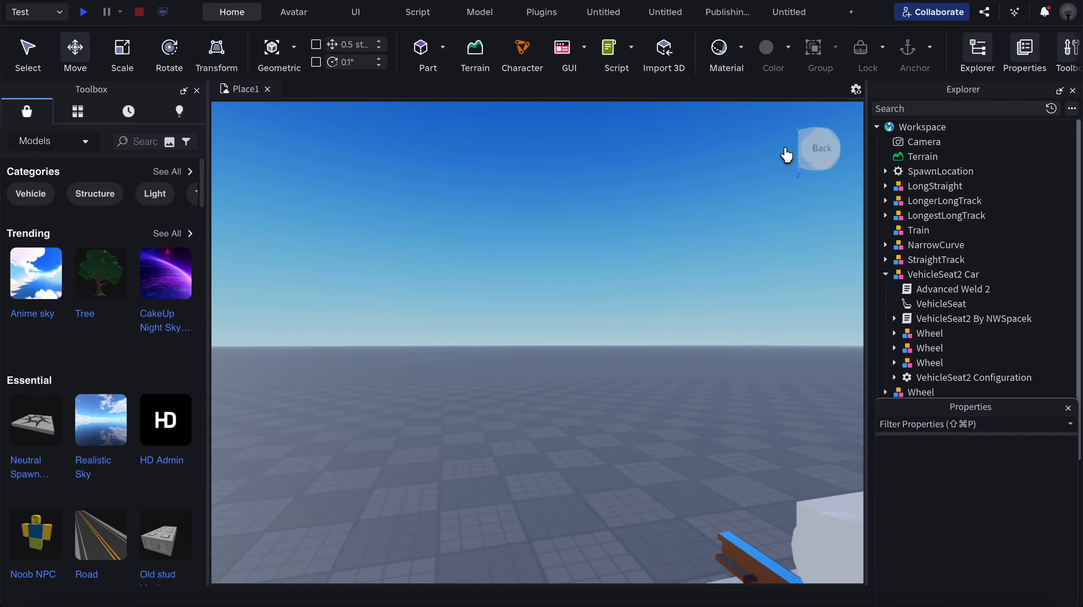
{"action": "left_click", "coordinate": [639, 403]}
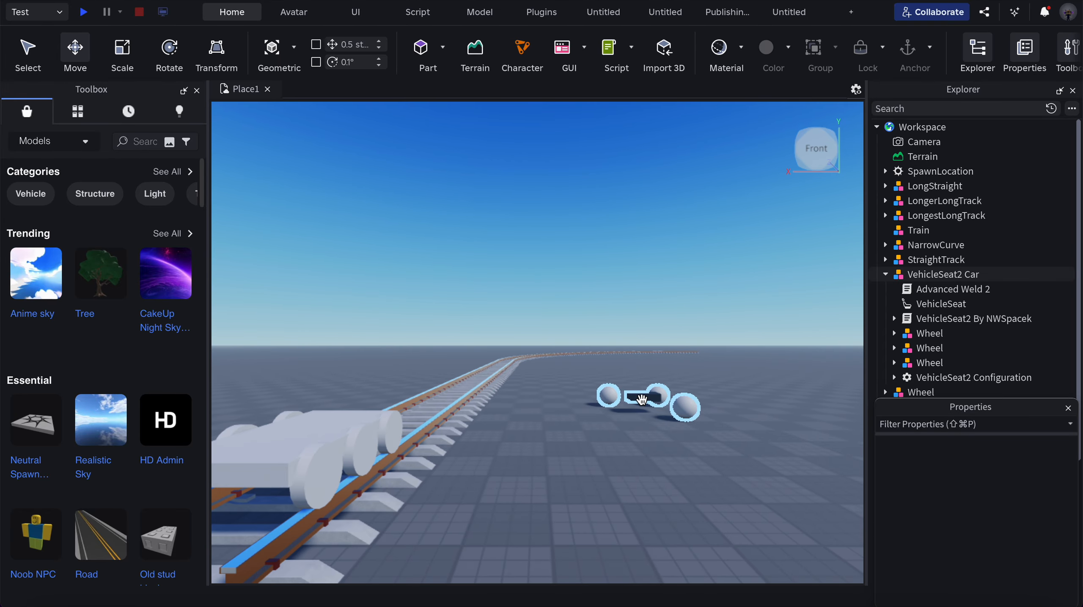
{"action": "left_click", "coordinate": [923, 307]}
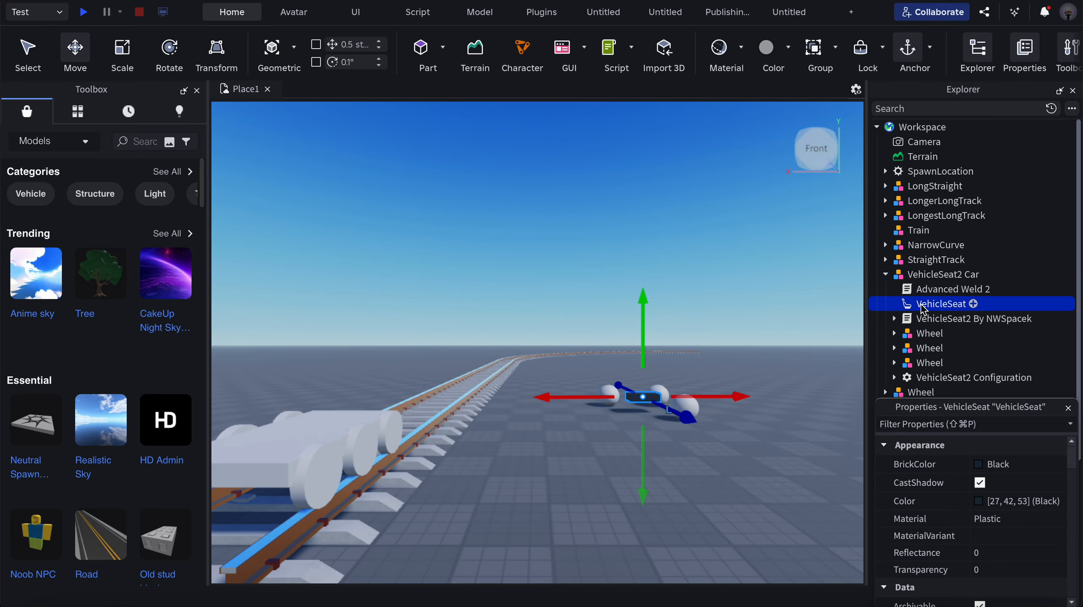
{"action": "left_click_drag", "start_coordinate": [922, 313], "coordinate": [933, 129]}
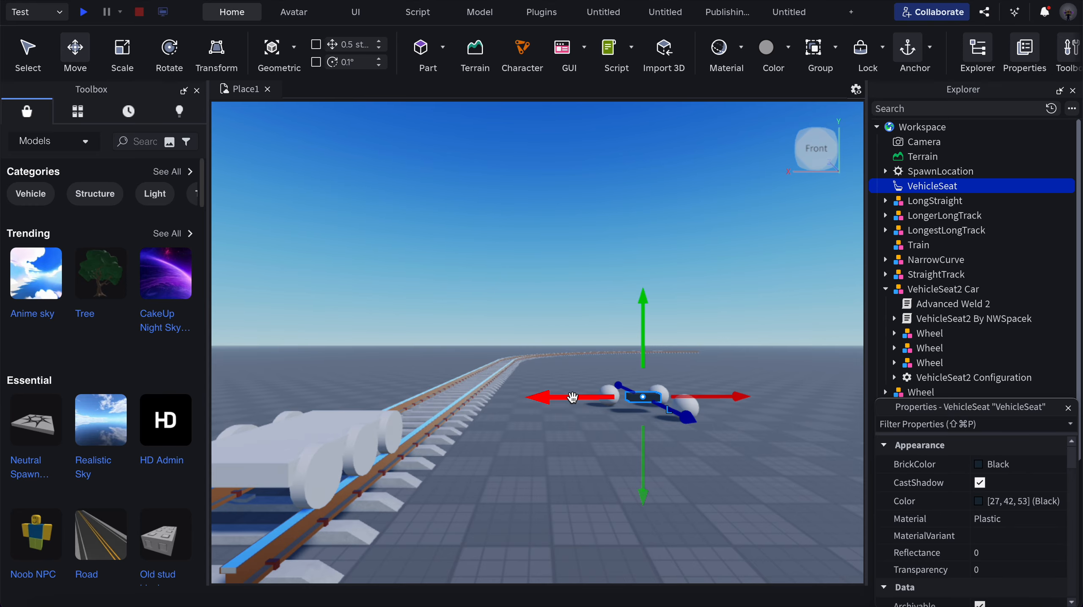
Step: Move the VehicleSeat 28.452 studs sideways over the track and raise it 2.556 studs above the platform's height
{"action": "left_click_drag", "start_coordinate": [573, 397], "coordinate": [349, 424]}
{"action": "key", "text": "a"}
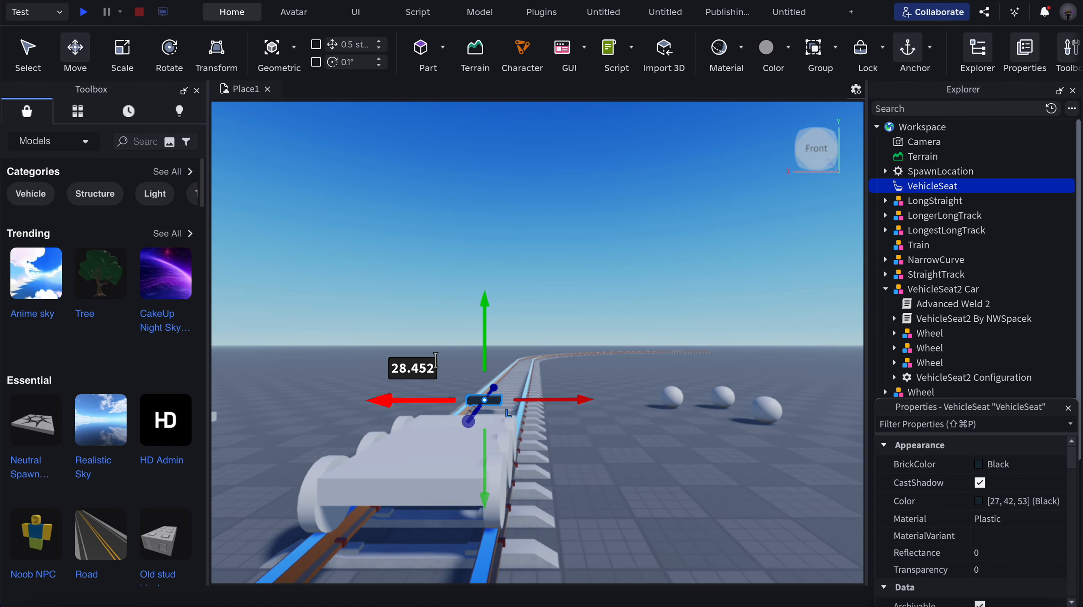
{"action": "key", "text": "w"}
{"action": "left_click_drag", "start_coordinate": [489, 345], "coordinate": [488, 315]}
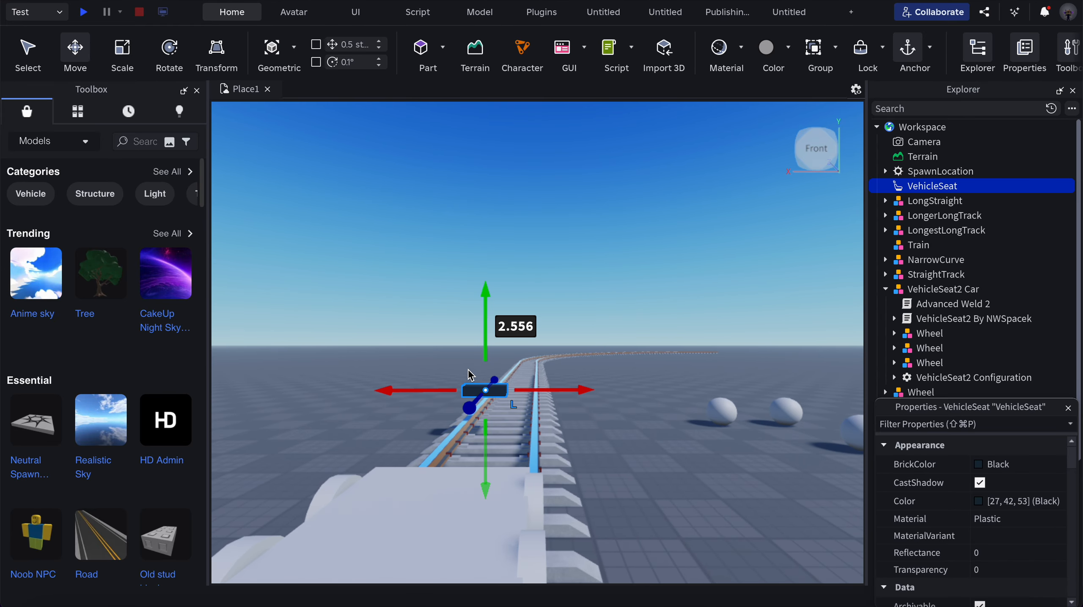
Step: Move the VehicleSeat along the track onto the platform's far end and shift it 1.051 studs sideways to center it
{"action": "left_click_drag", "start_coordinate": [471, 404], "coordinate": [433, 541]}
{"action": "left_click_drag", "start_coordinate": [483, 482], "coordinate": [517, 486]}
{"action": "key", "text": "s"}
{"action": "key", "text": "w"}
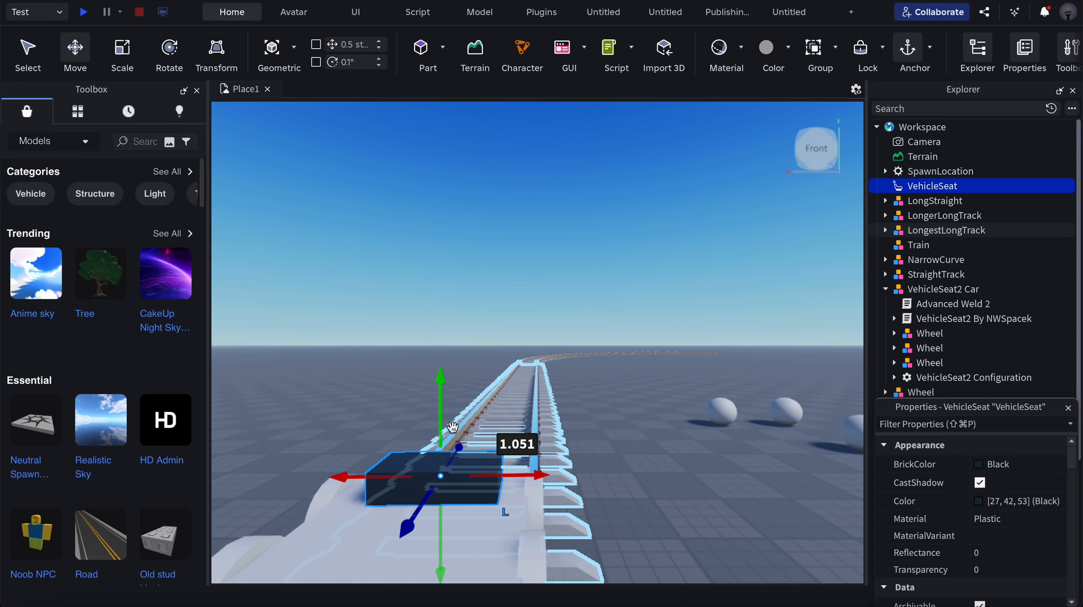
{"action": "mouse_move", "coordinate": [425, 506]}
{"action": "left_mouse_down"}
{"action": "mouse_move", "coordinate": [421, 495]}
{"action": "mouse_move", "coordinate": [408, 515]}
{"action": "left_mouse_up"}
{"action": "left_click", "coordinate": [263, 368]}
Step: Collapse the VehicleSeat2 Car model's contents in the object tree
{"action": "key", "text": "d"}
{"action": "key", "text": "s"}
{"action": "key", "text": "a"}
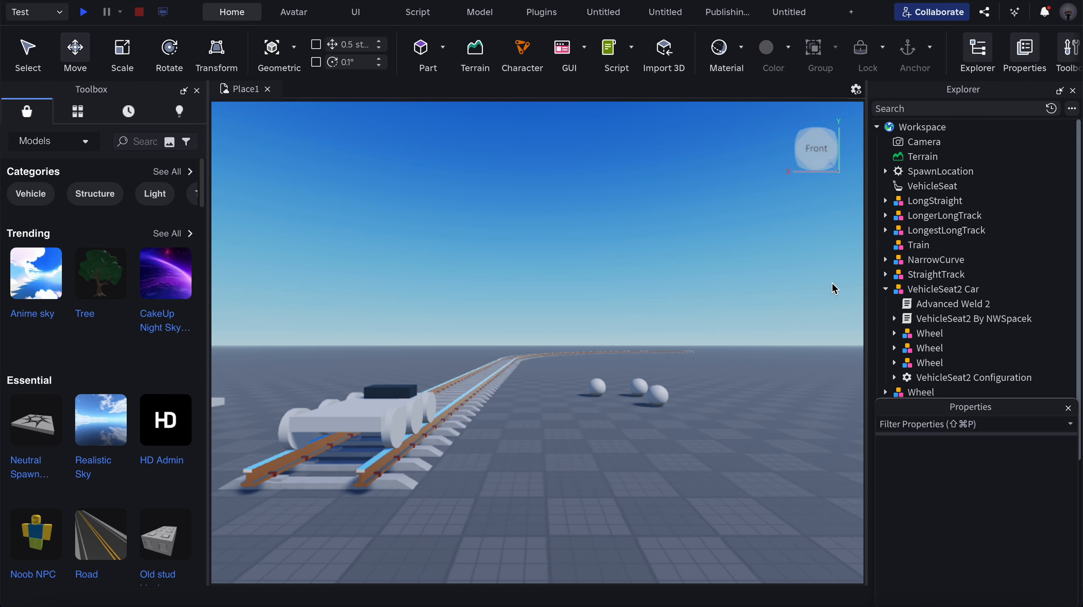
{"action": "key", "text": "w"}
{"action": "left_click", "coordinate": [886, 290]}
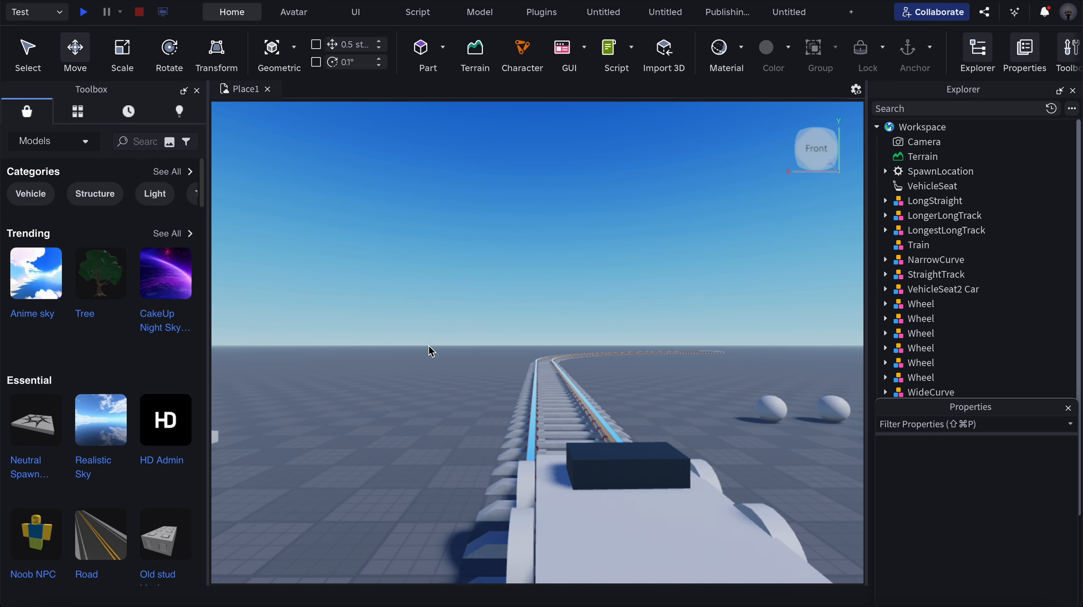
{"action": "left_click", "coordinate": [554, 419]}
{"action": "key", "text": "s"}
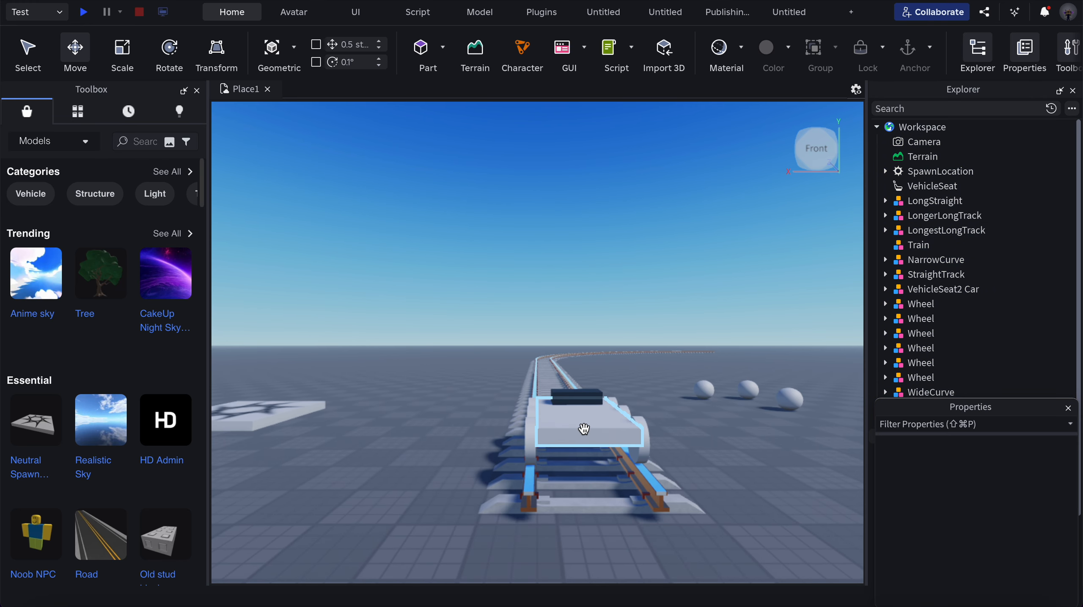
{"action": "left_click", "coordinate": [582, 398]}
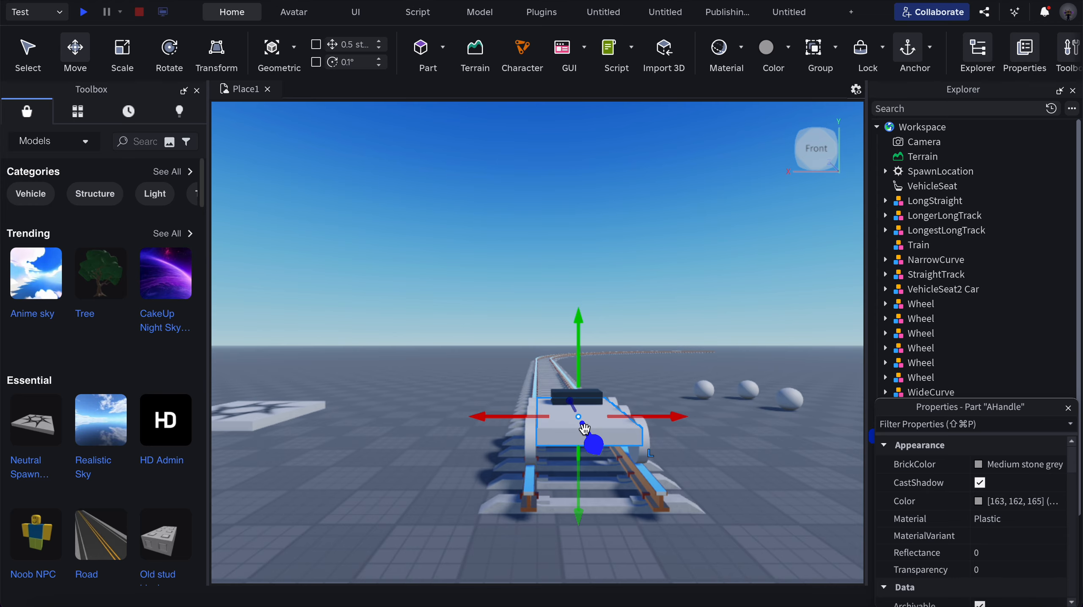
{"action": "left_click", "coordinate": [579, 396], "text": "shift"}
{"action": "left_click", "coordinate": [645, 433], "text": "shift"}
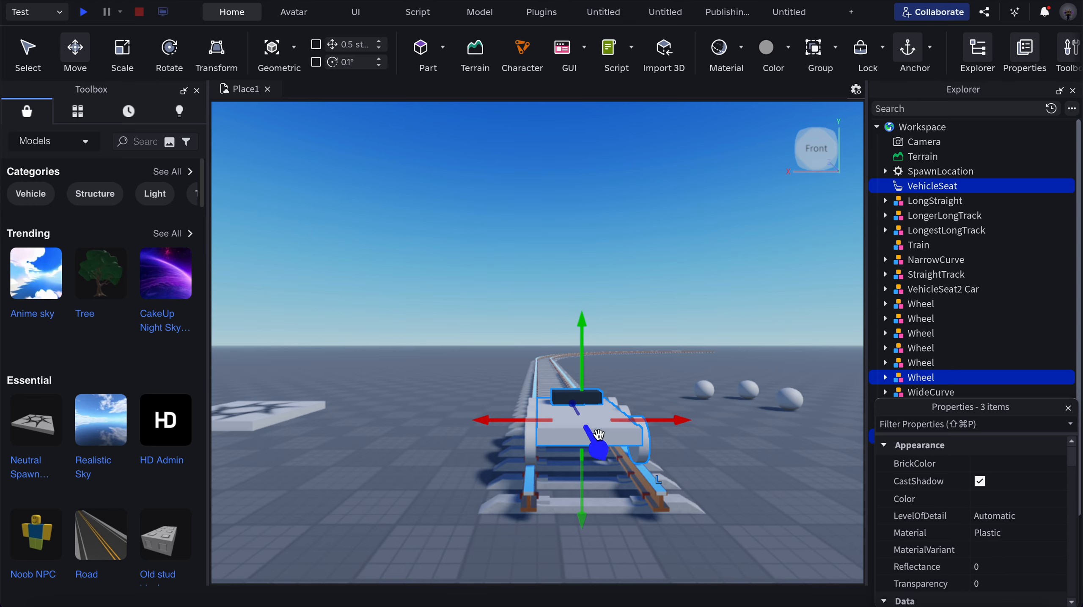
{"action": "left_click", "coordinate": [533, 441], "text": "shift"}
{"action": "key", "text": "d"}
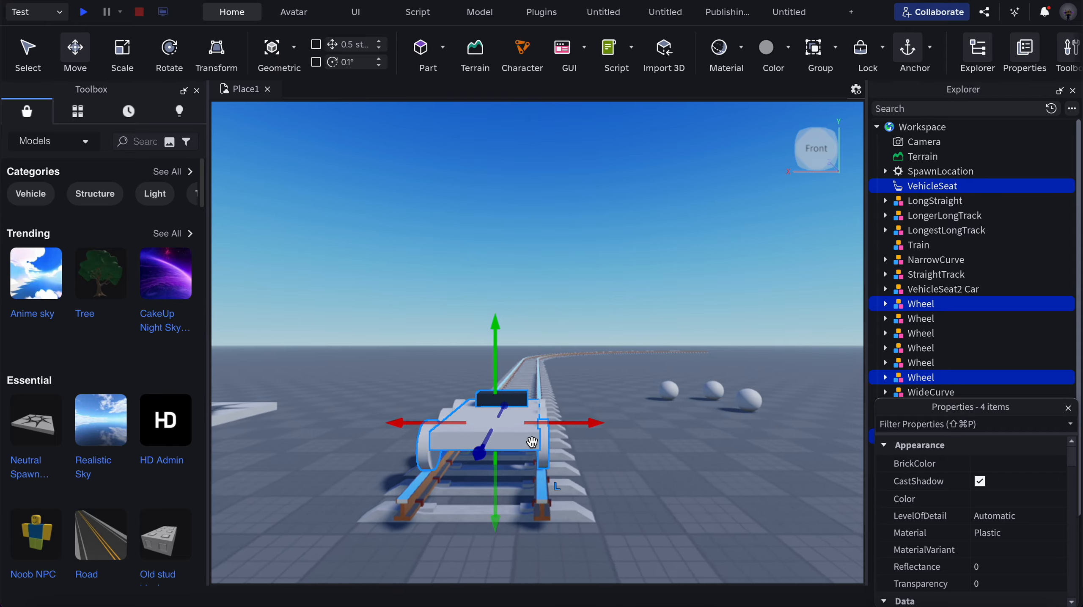
{"action": "key", "text": "w"}
{"action": "key", "text": "d"}
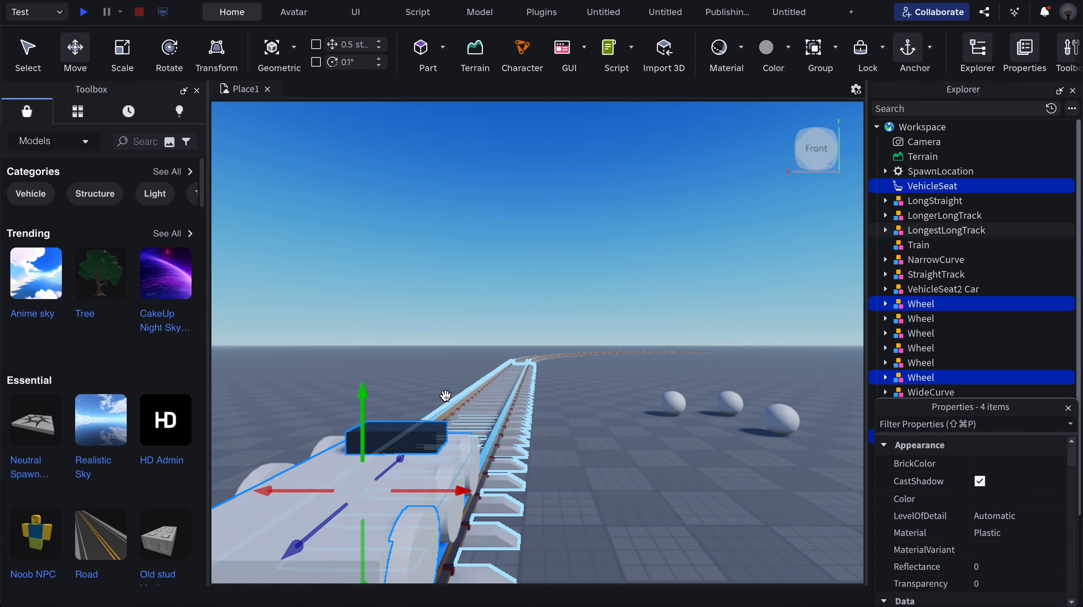
{"action": "left_click", "coordinate": [355, 326]}
Step: Nudge the three wheels on the right rail sideways so they line up with the platform's edge
{"action": "key", "text": "s"}
{"action": "left_click", "coordinate": [461, 487]}
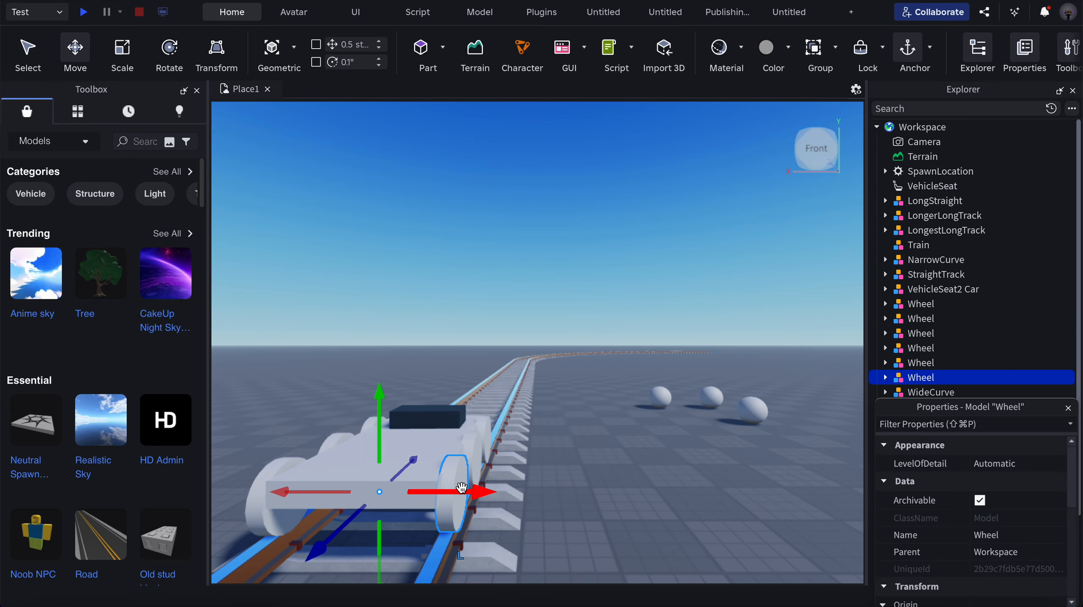
{"action": "left_click_drag", "start_coordinate": [461, 487], "coordinate": [446, 465]}
{"action": "key", "text": "d"}
{"action": "left_click", "coordinate": [438, 464]}
{"action": "key", "text": "a"}
{"action": "key", "text": "w"}
{"action": "key", "text": "s"}
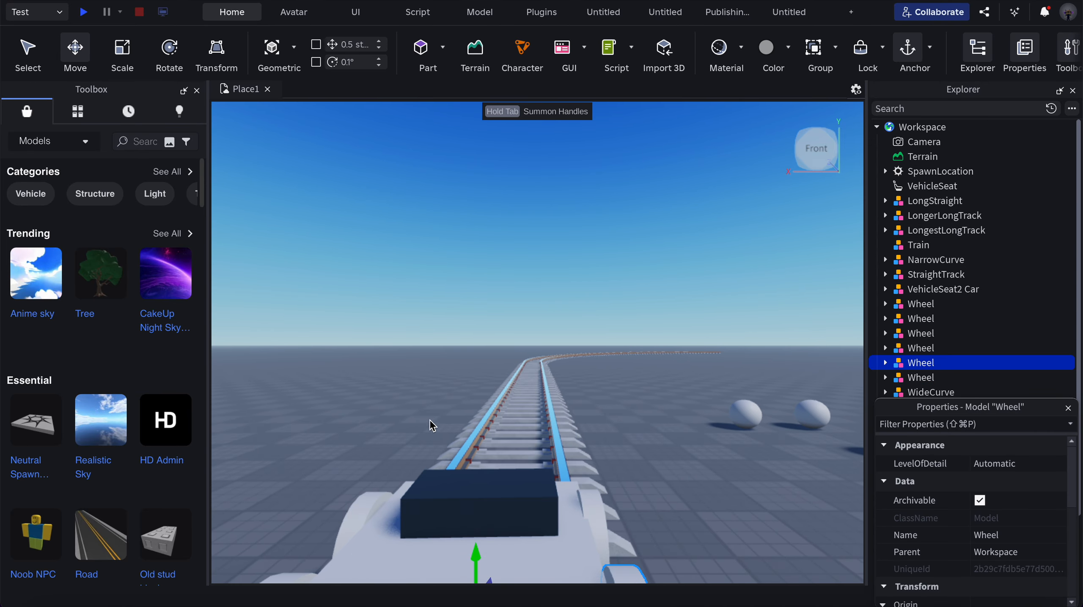
{"action": "left_click", "coordinate": [583, 502]}
{"action": "key", "text": "s"}
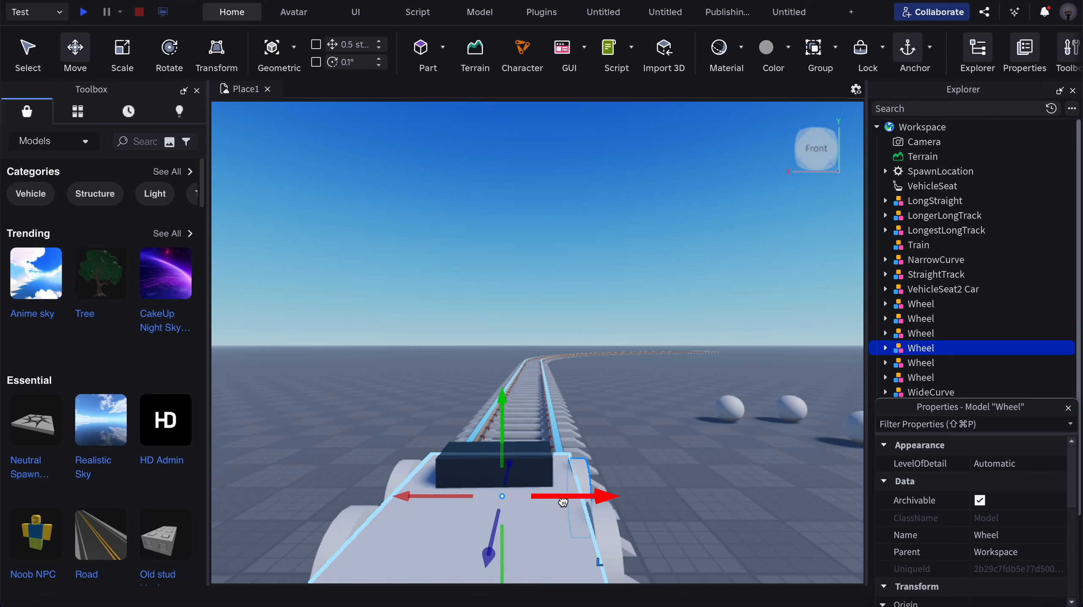
{"action": "left_click_drag", "start_coordinate": [563, 502], "coordinate": [565, 503]}
{"action": "key", "text": "a"}
{"action": "left_click", "coordinate": [463, 456]}
Step: Move the AHandle platform, the VehicleSeat and all six Wheel models into the Train model, then collapse it
{"action": "key", "text": "s"}
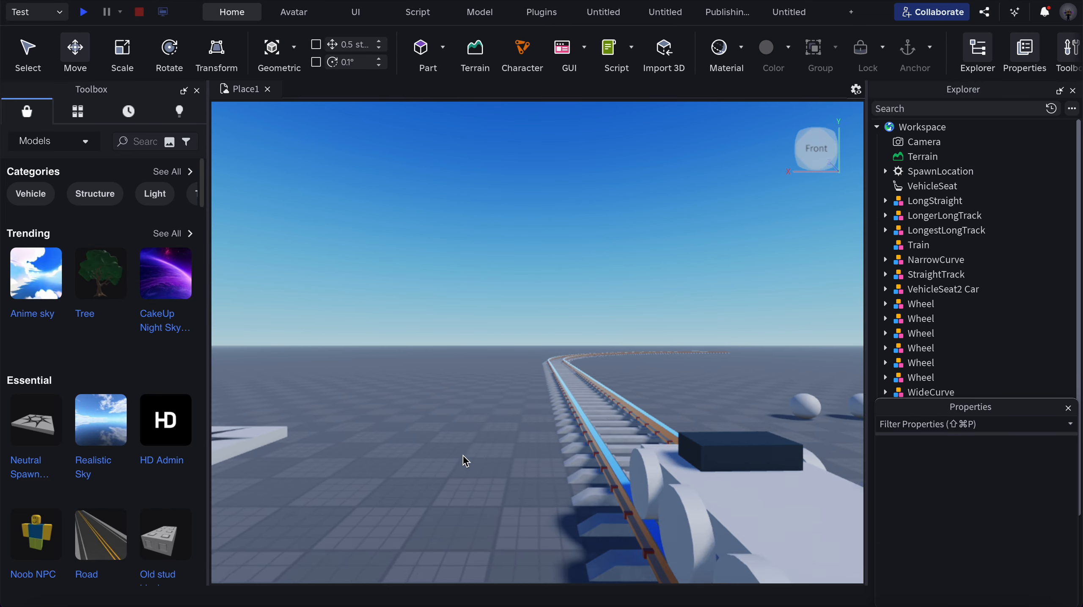
{"action": "key", "text": "d"}
{"action": "key", "text": "s"}
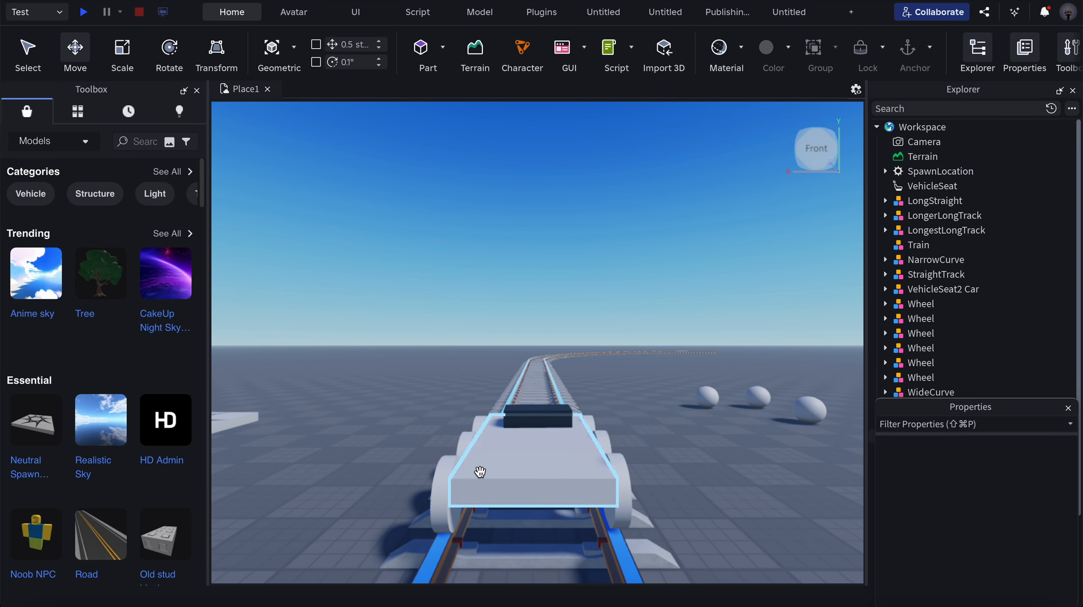
{"action": "left_click", "coordinate": [481, 472]}
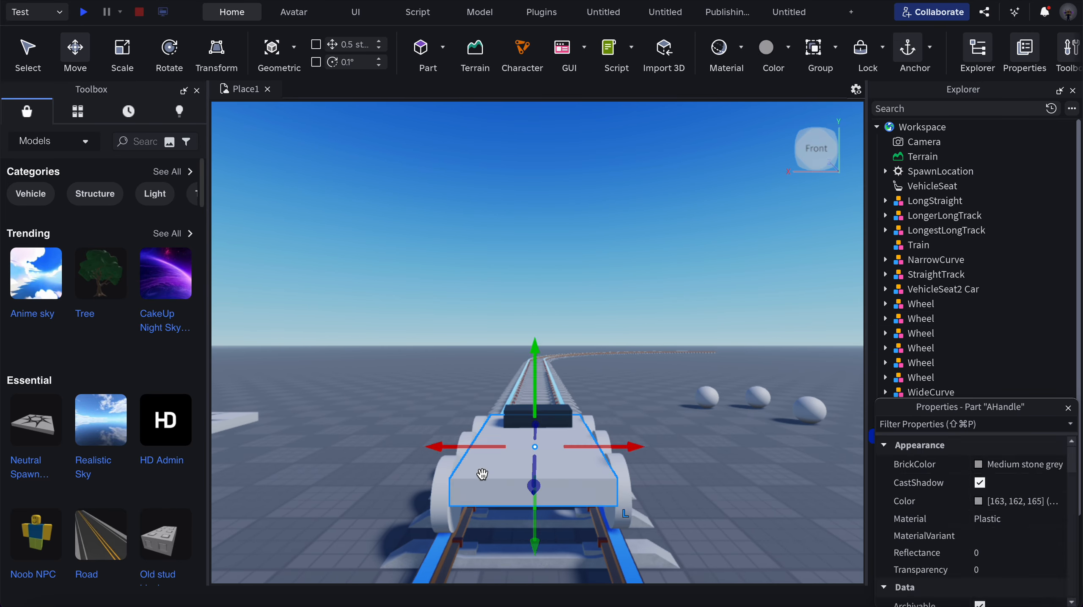
{"action": "left_click", "coordinate": [560, 419], "text": "shift"}
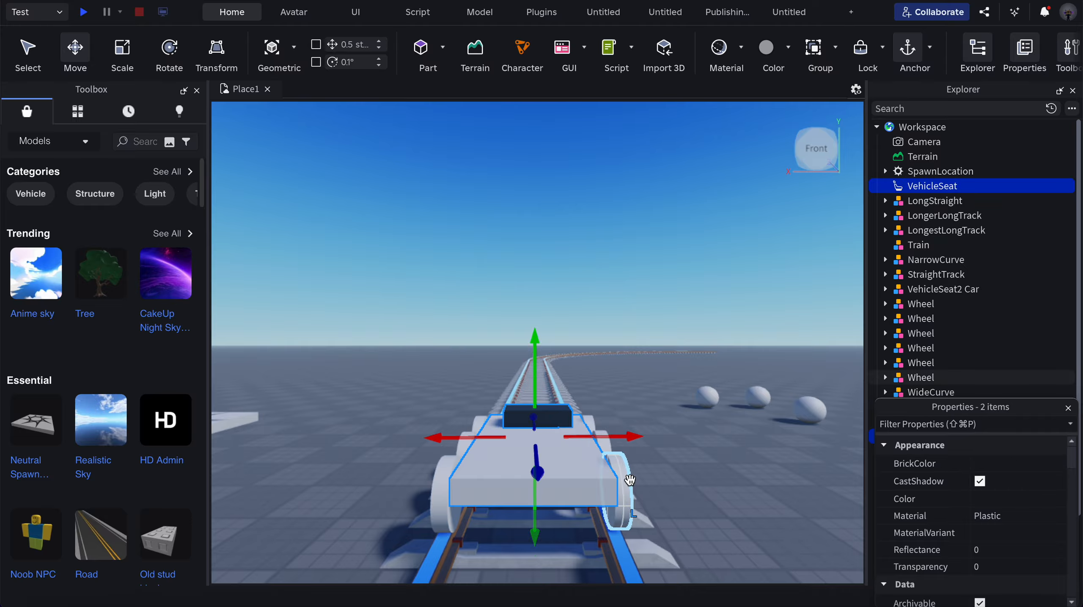
{"action": "left_click", "coordinate": [629, 480], "text": "shift"}
{"action": "left_click", "coordinate": [455, 472], "text": "shift"}
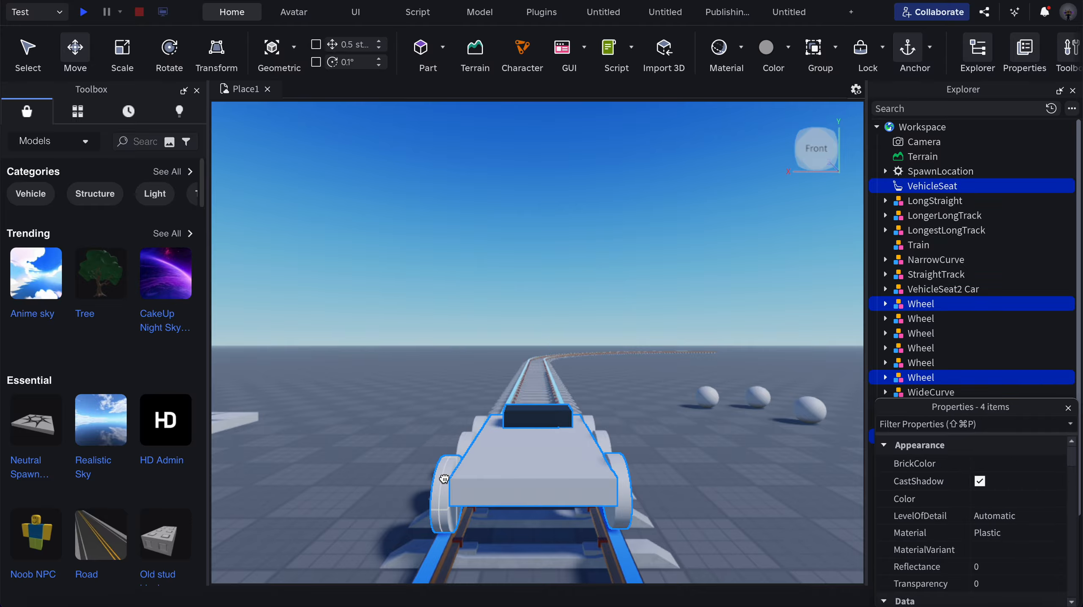
{"action": "scroll", "coordinate": [450, 478], "scroll_direction": "down", "scroll_amount": 5}
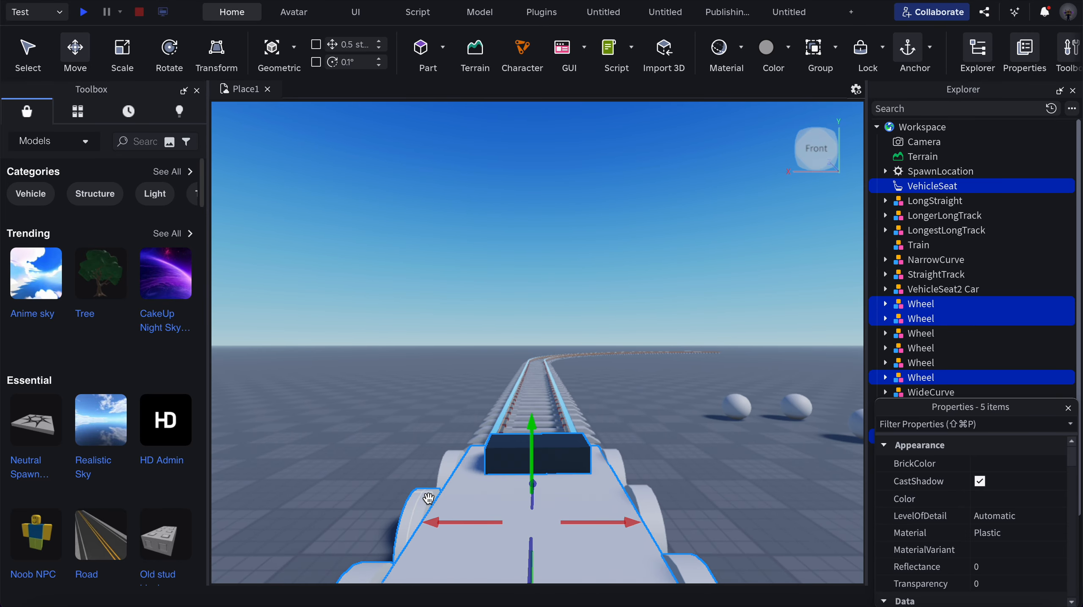
{"action": "left_click", "coordinate": [617, 470], "text": "shift"}
{"action": "left_click", "coordinate": [639, 503], "text": "shift"}
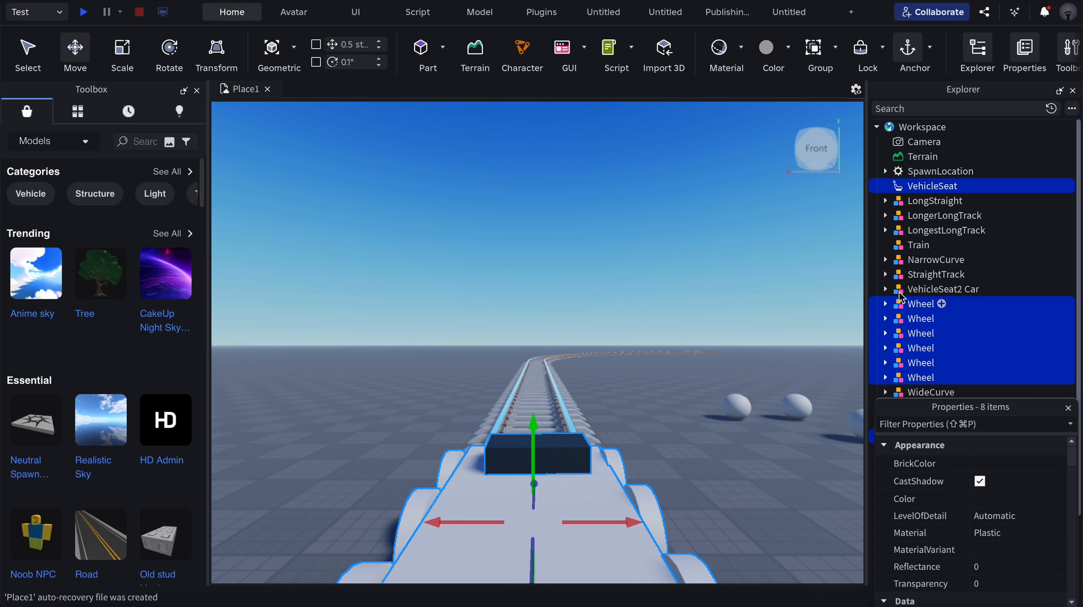
{"action": "left_click_drag", "start_coordinate": [911, 236], "coordinate": [913, 246]}
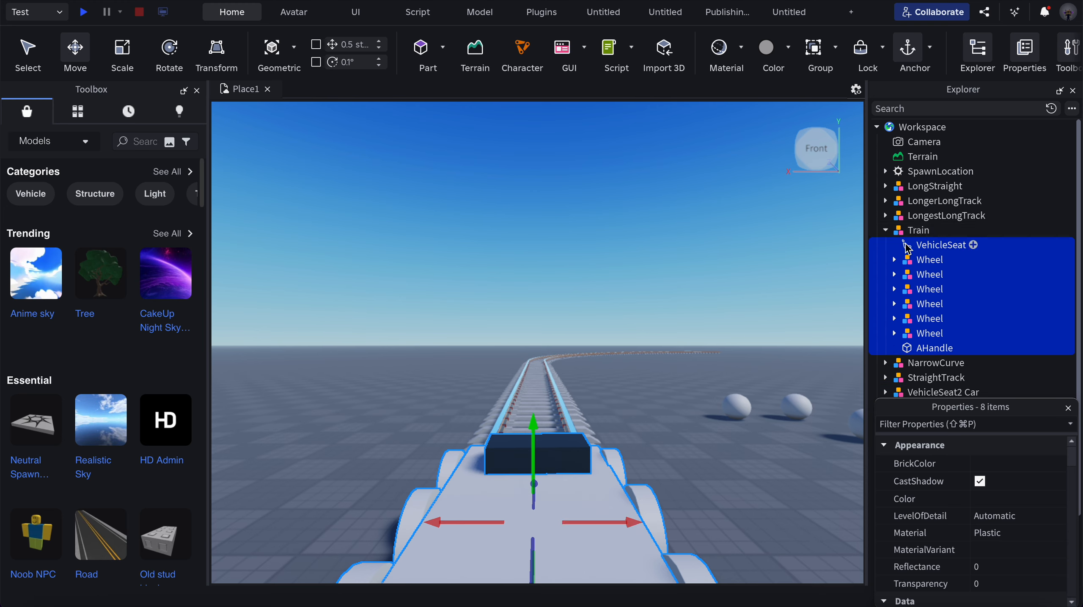
{"action": "left_click", "coordinate": [903, 233]}
{"action": "left_click", "coordinate": [885, 230]}
{"action": "left_click", "coordinate": [645, 237]}
Step: Move the Advanced Weld 2 and VehicleSeat2 scripts from the VehicleSeat2 Car model into the Train model
{"action": "key", "text": "s"}
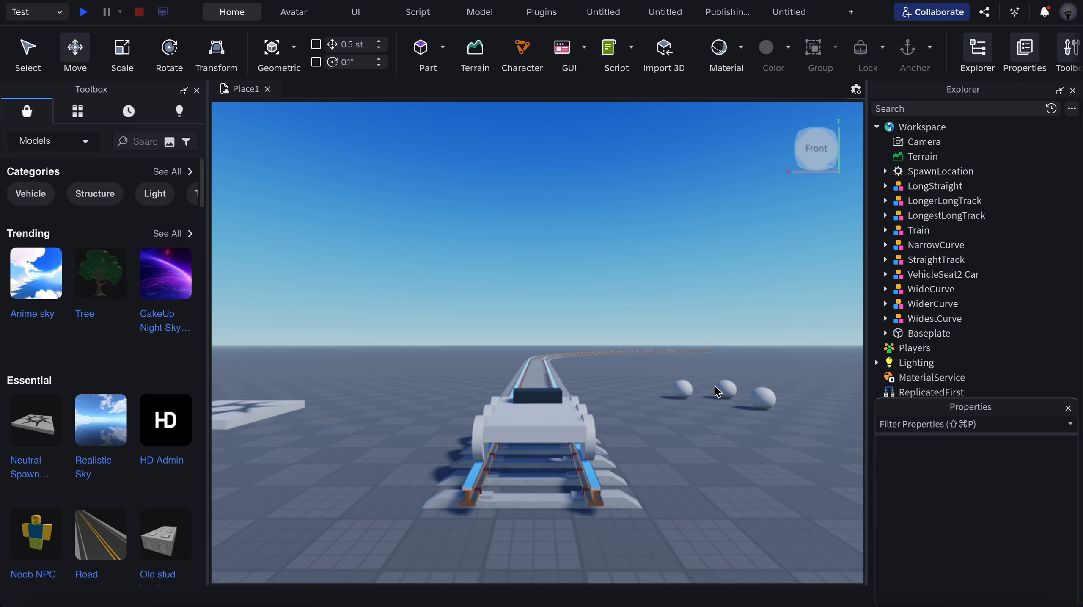
{"action": "key", "text": "d"}
{"action": "left_click", "coordinate": [679, 384]}
{"action": "left_click", "coordinate": [886, 275]}
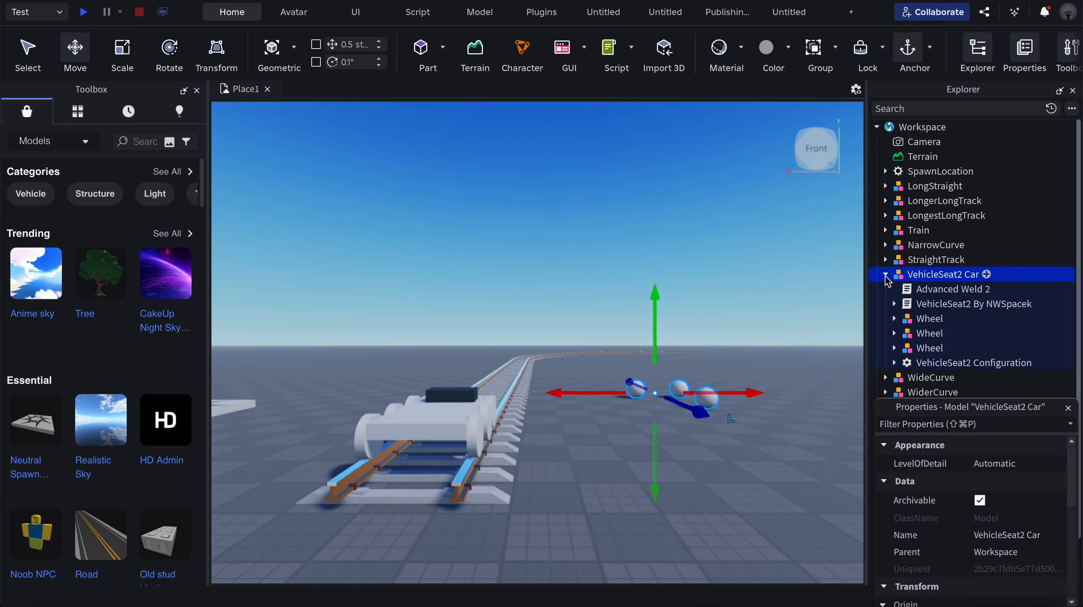
{"action": "left_click", "coordinate": [912, 290]}
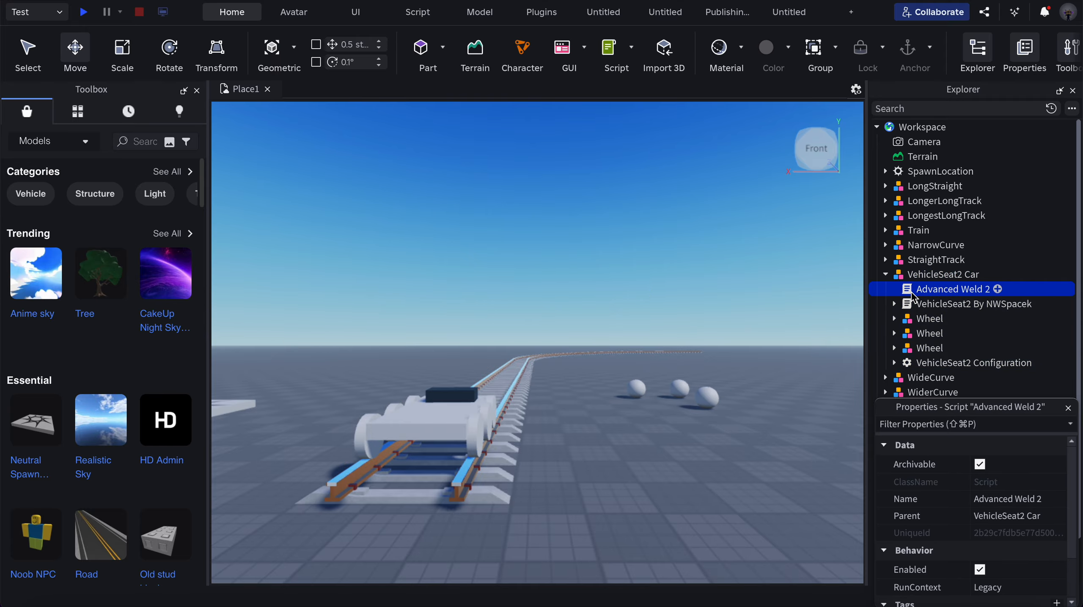
{"action": "left_click", "coordinate": [915, 303], "text": "shift"}
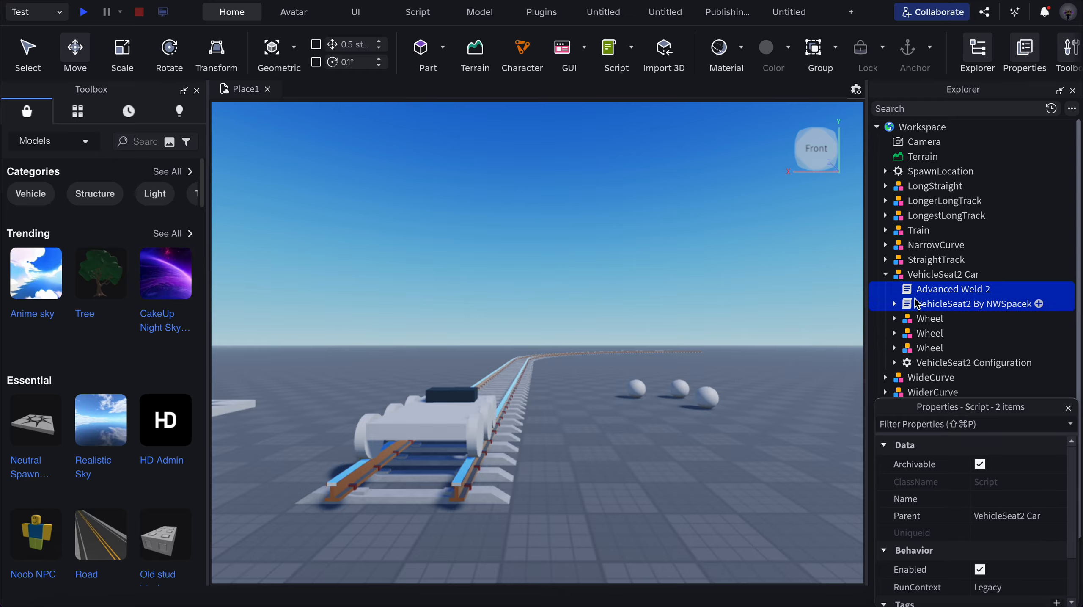
{"action": "left_click_drag", "start_coordinate": [915, 304], "coordinate": [928, 236]}
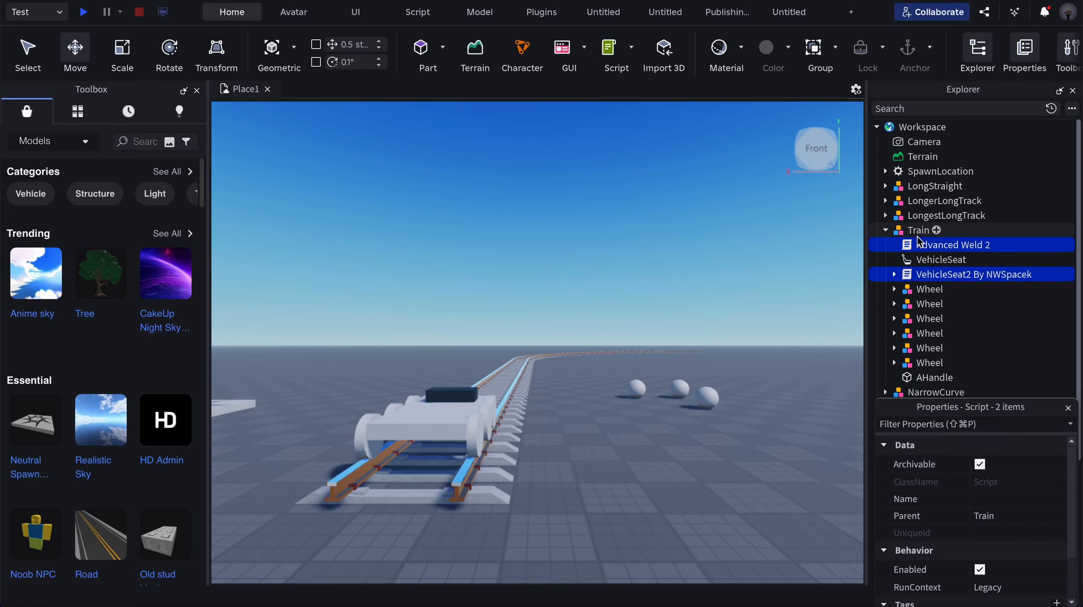
{"action": "left_click", "coordinate": [886, 229]}
Step: Move the VehicleSeat2 Configuration into the Train model and delete the leftover VehicleSeat2 Car model with its wheels
{"action": "left_click_drag", "start_coordinate": [910, 333], "coordinate": [911, 233]}
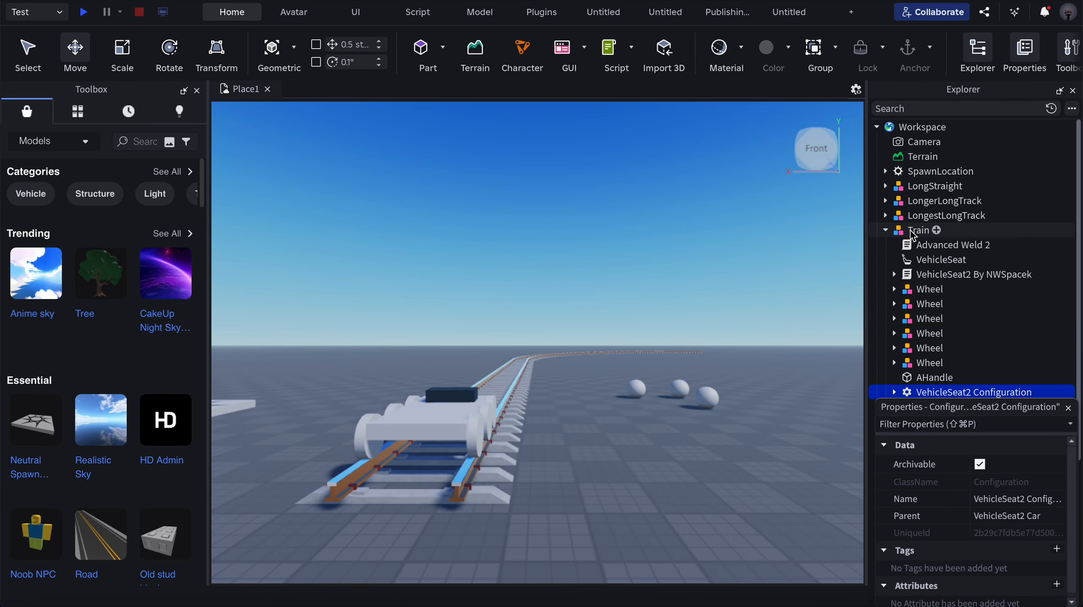
{"action": "left_click", "coordinate": [681, 208]}
{"action": "left_click", "coordinate": [886, 230]}
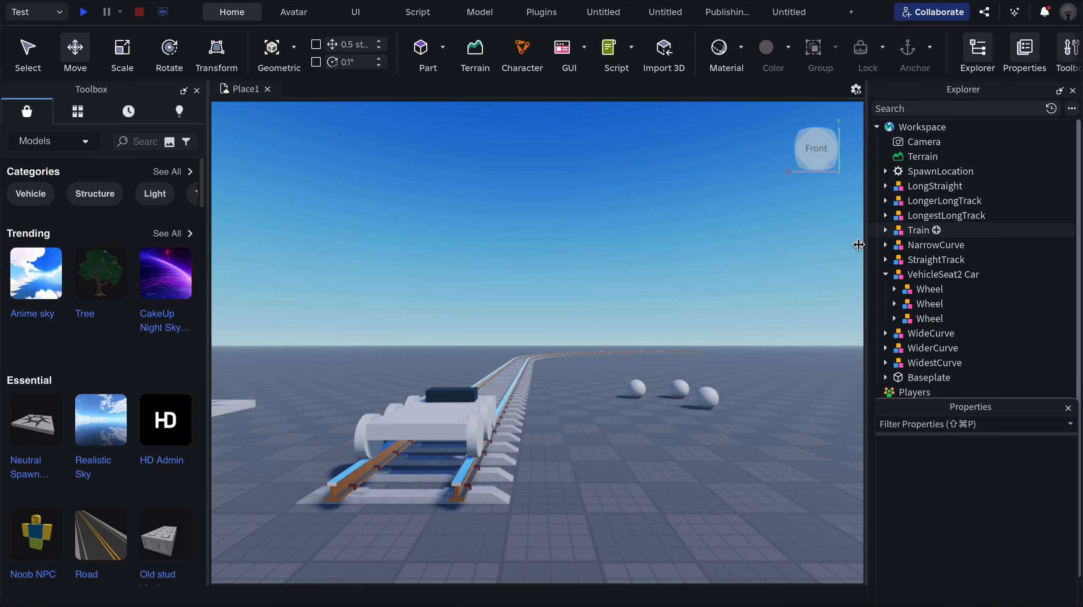
{"action": "left_click", "coordinate": [644, 390]}
{"action": "key", "text": "Delete"}
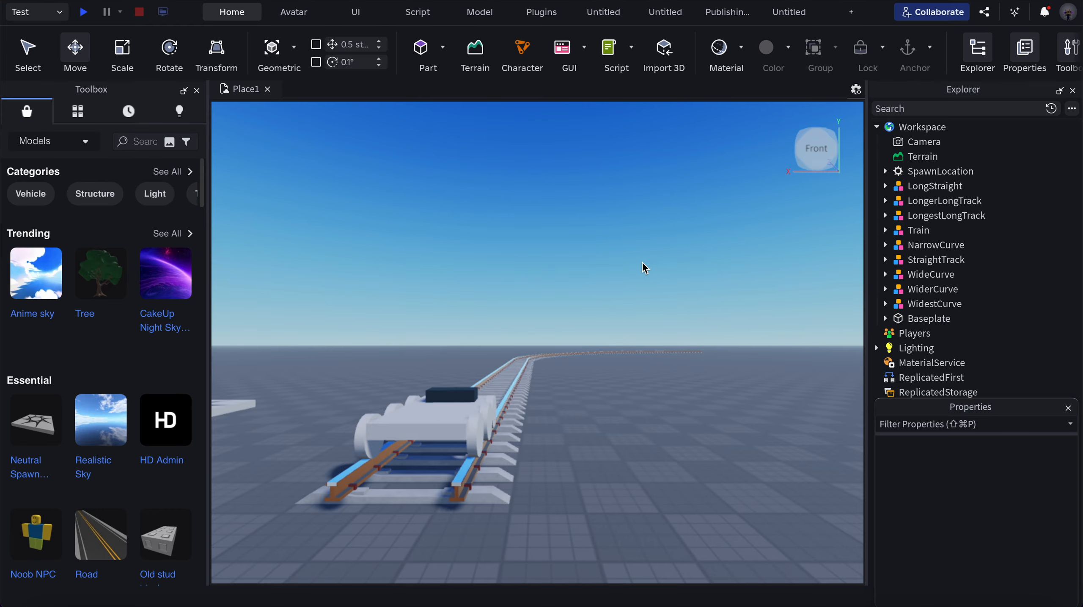
Step: Playtest the place by seating the character on the train and driving it along the track, and end the test
{"action": "key", "text": "a"}
{"action": "key", "text": "w"}
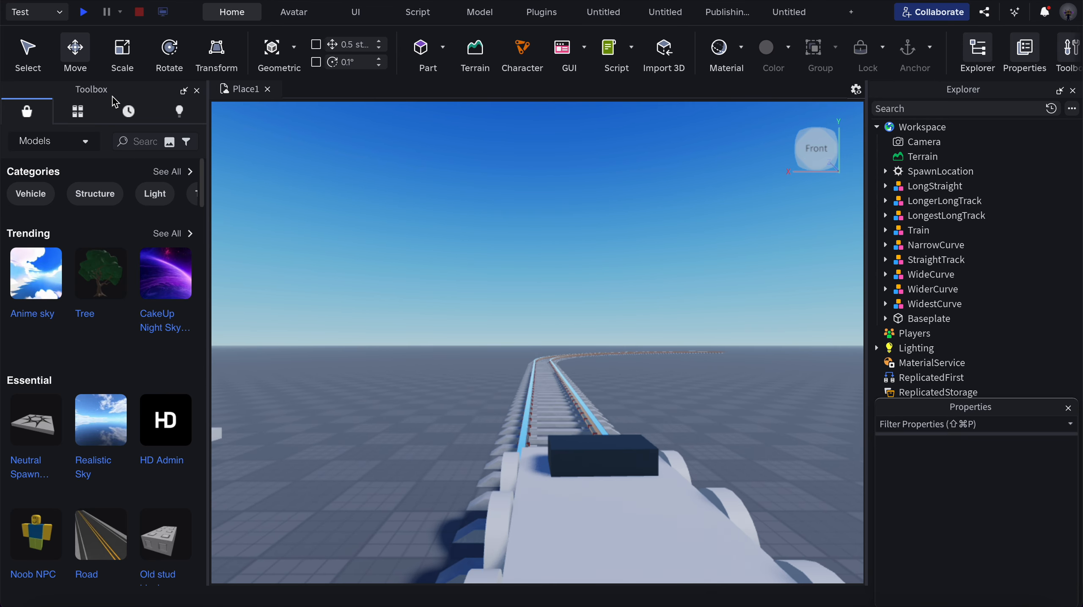
{"action": "left_click", "coordinate": [83, 13]}
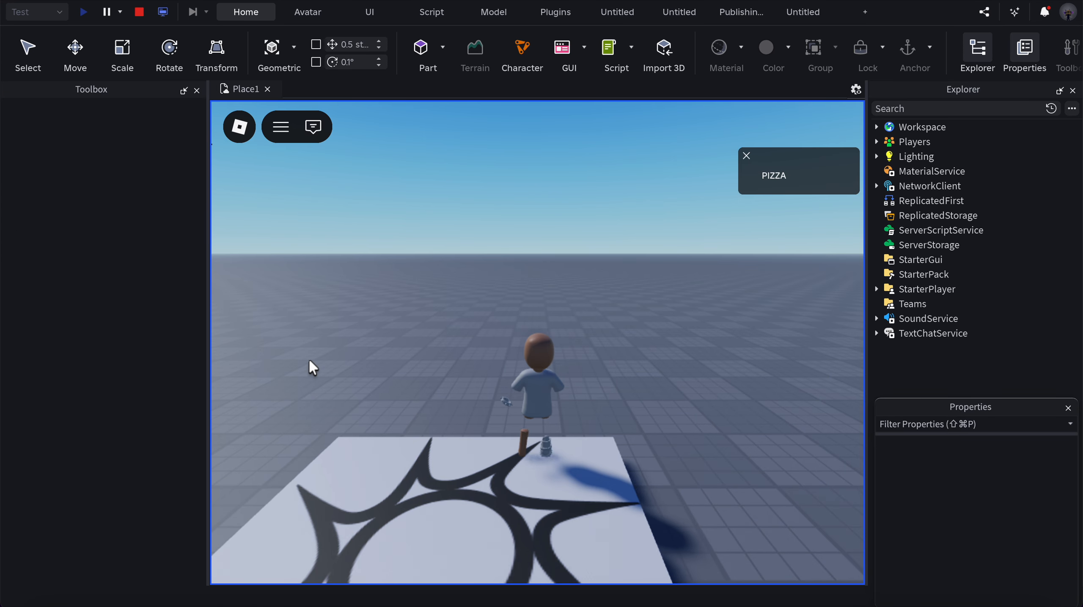
{"action": "right_click_drag", "start_coordinate": [310, 361], "coordinate": [310, 360]}
{"action": "key", "text": "w"}
{"action": "key", "text": "w"}
{"action": "key", "text": "space"}
{"action": "key", "text": "w"}
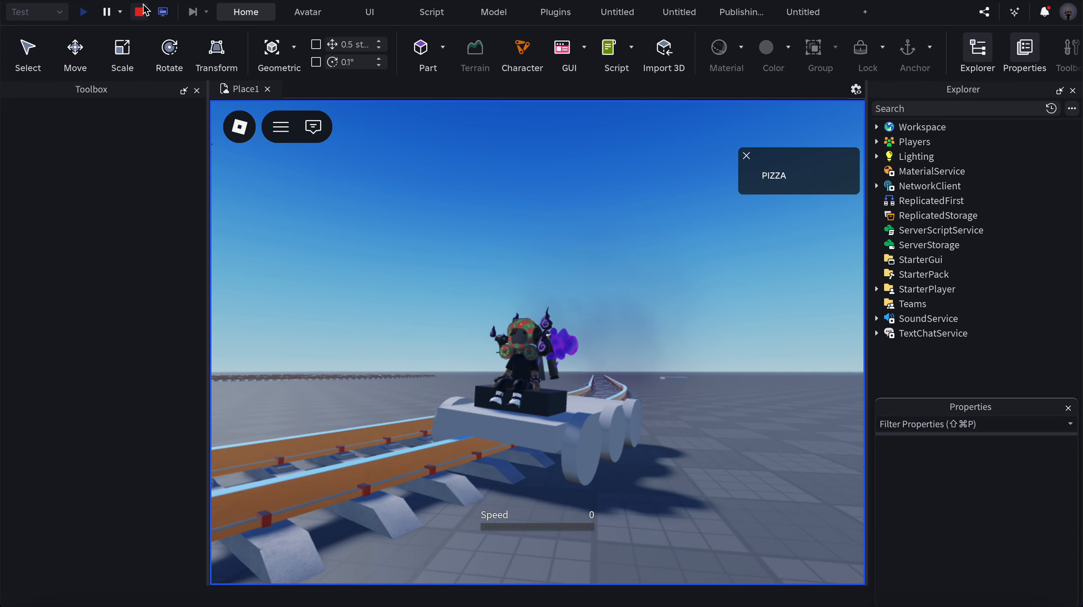
{"action": "left_click", "coordinate": [141, 10]}
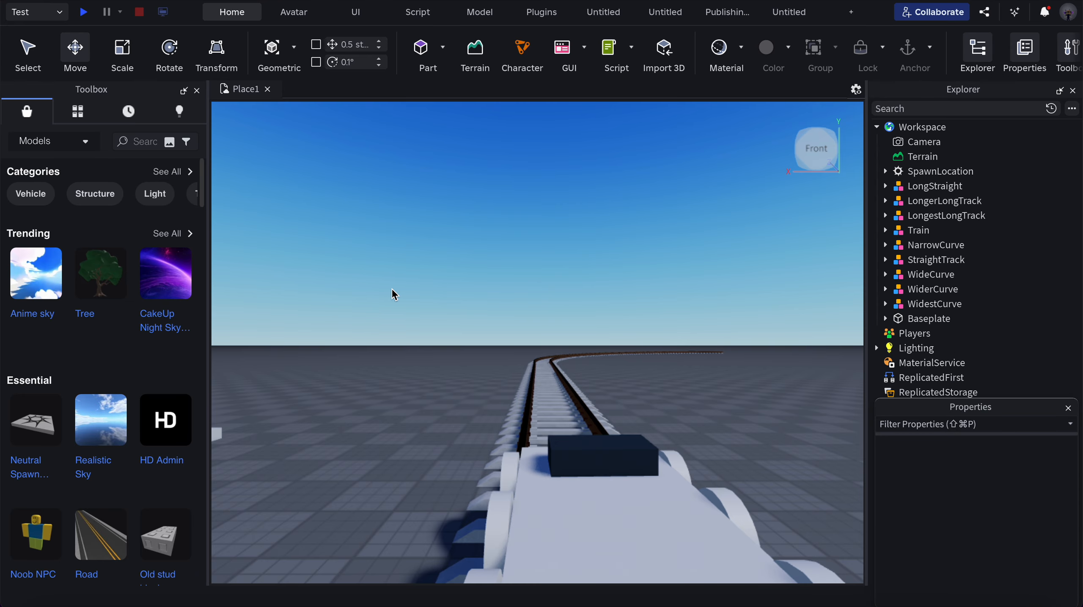
Step: Insert a sphere part and place it on the baseplate in front of the train
{"action": "scroll", "coordinate": [423, 328], "scroll_direction": "down", "scroll_amount": 5}
{"action": "scroll", "coordinate": [532, 481], "scroll_direction": "up", "scroll_amount": 3}
{"action": "scroll", "coordinate": [532, 481], "scroll_direction": "down", "scroll_amount": 4}
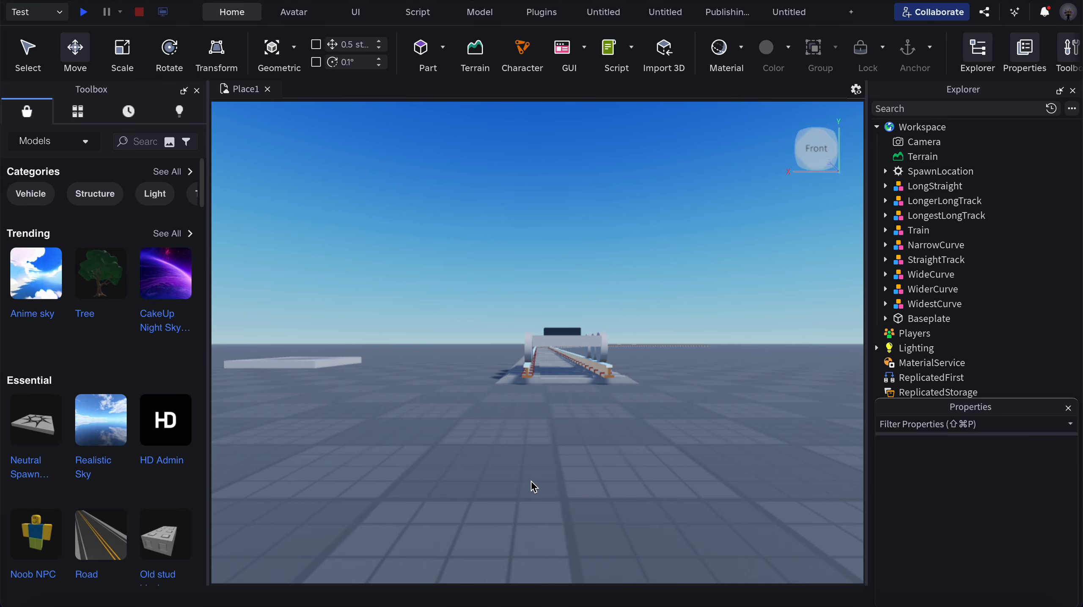
{"action": "scroll", "coordinate": [430, 304], "scroll_direction": "up", "scroll_amount": 3}
{"action": "left_click", "coordinate": [444, 47]}
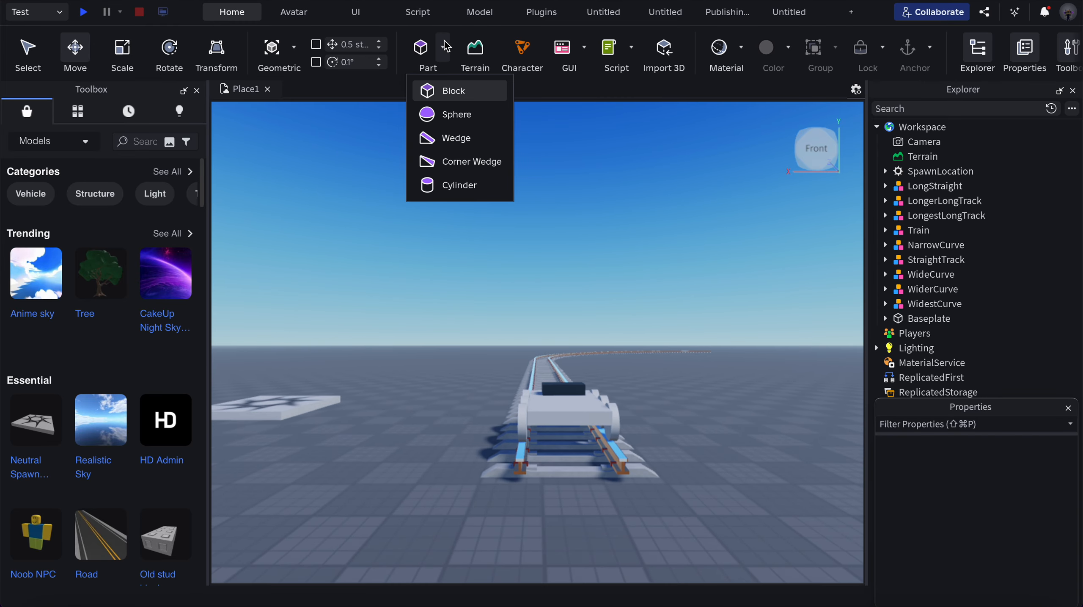
{"action": "left_click", "coordinate": [455, 115]}
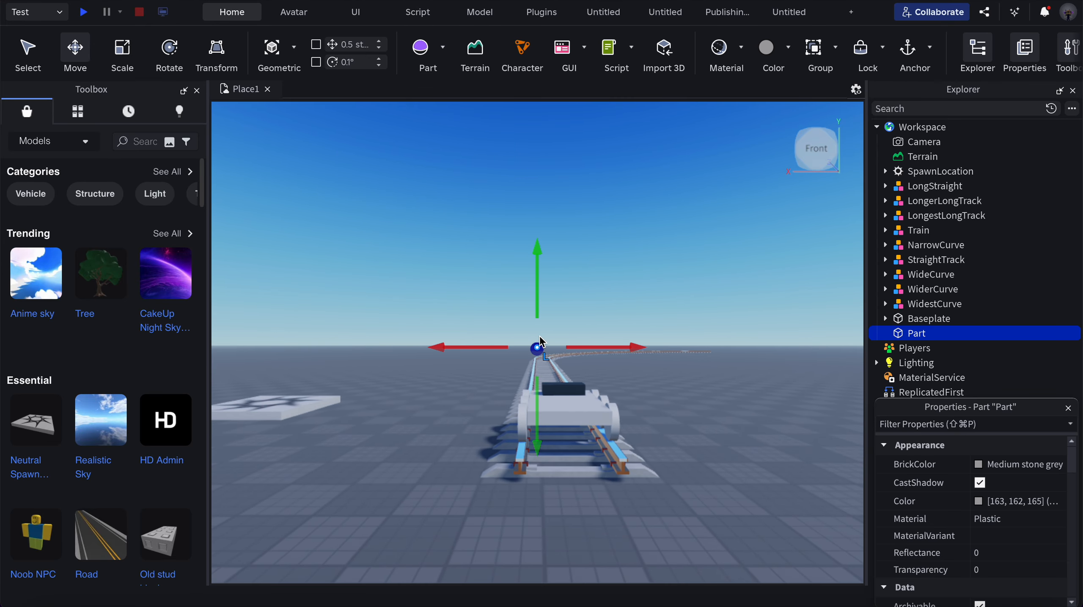
{"action": "left_click_drag", "start_coordinate": [537, 348], "coordinate": [513, 520]}
{"action": "scroll", "coordinate": [513, 520], "scroll_direction": "down", "scroll_amount": 2}
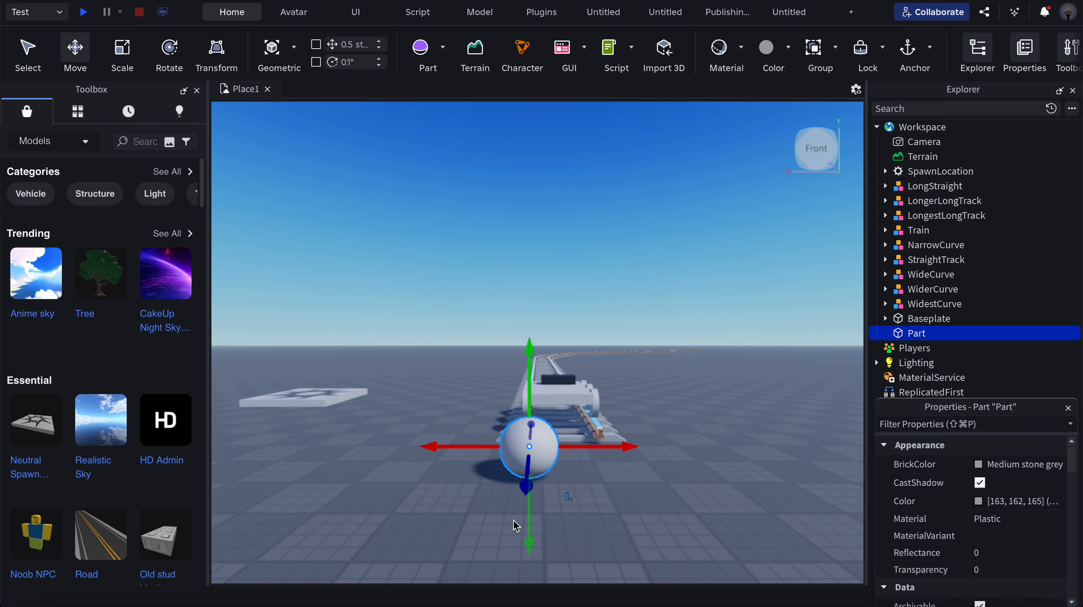
{"action": "key", "text": "f"}
{"action": "left_click", "coordinate": [388, 284]}
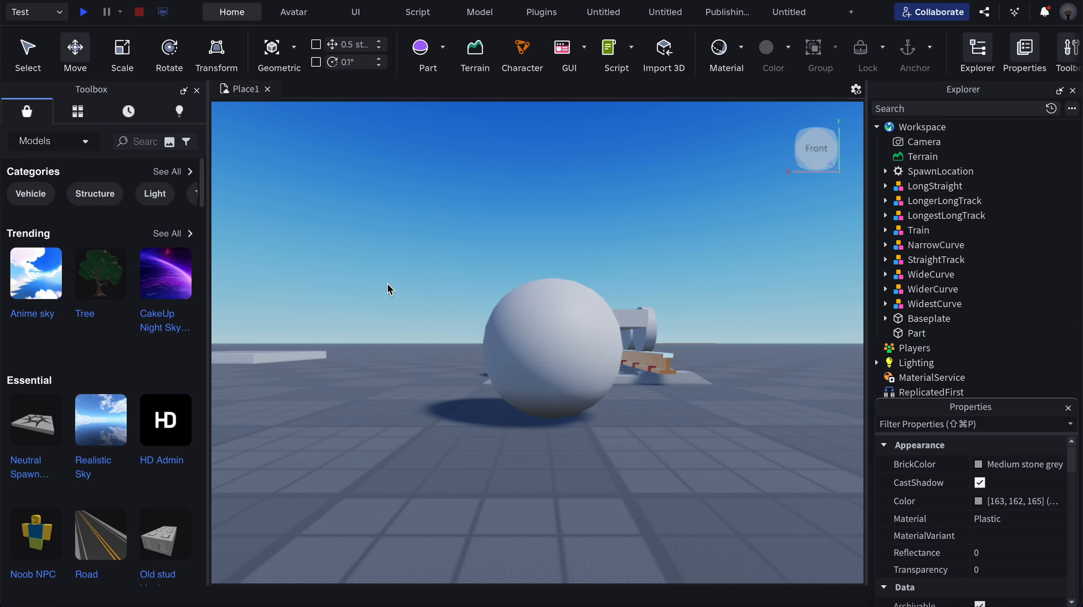
Step: Scale the sphere down to a small ball
{"action": "left_click", "coordinate": [521, 390]}
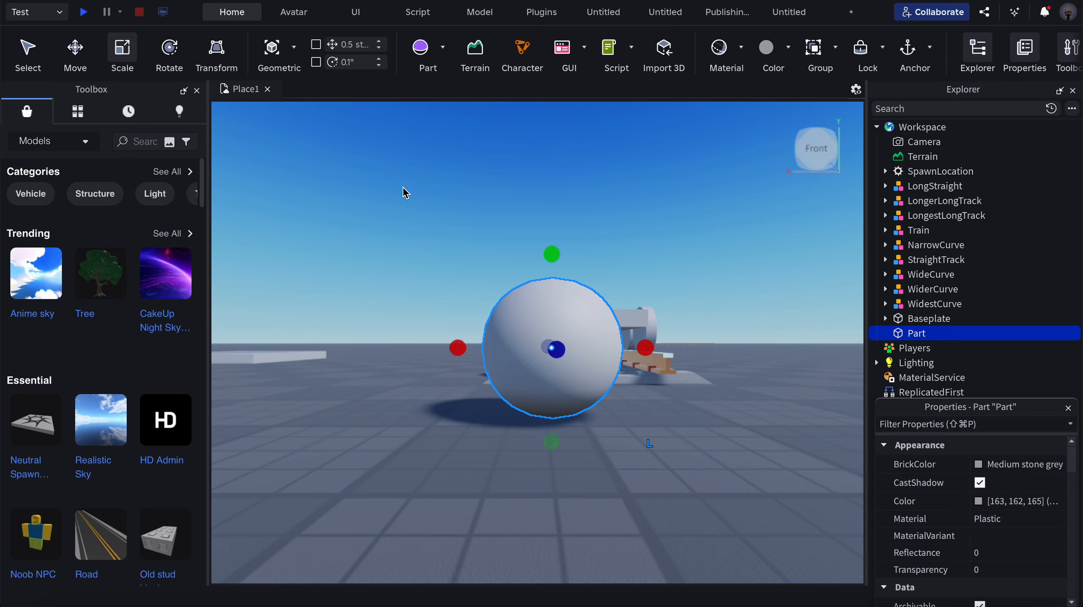
{"action": "left_click_drag", "start_coordinate": [552, 254], "coordinate": [516, 376]}
{"action": "left_click", "coordinate": [377, 370]}
{"action": "scroll", "coordinate": [497, 388], "scroll_direction": "up", "scroll_amount": 1}
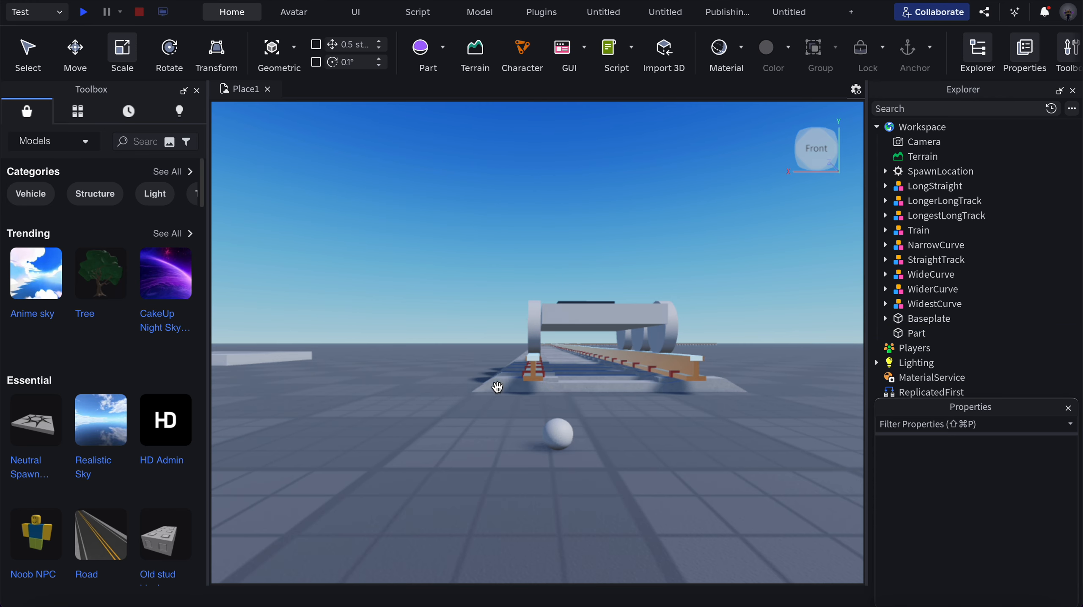
{"action": "left_click", "coordinate": [565, 440]}
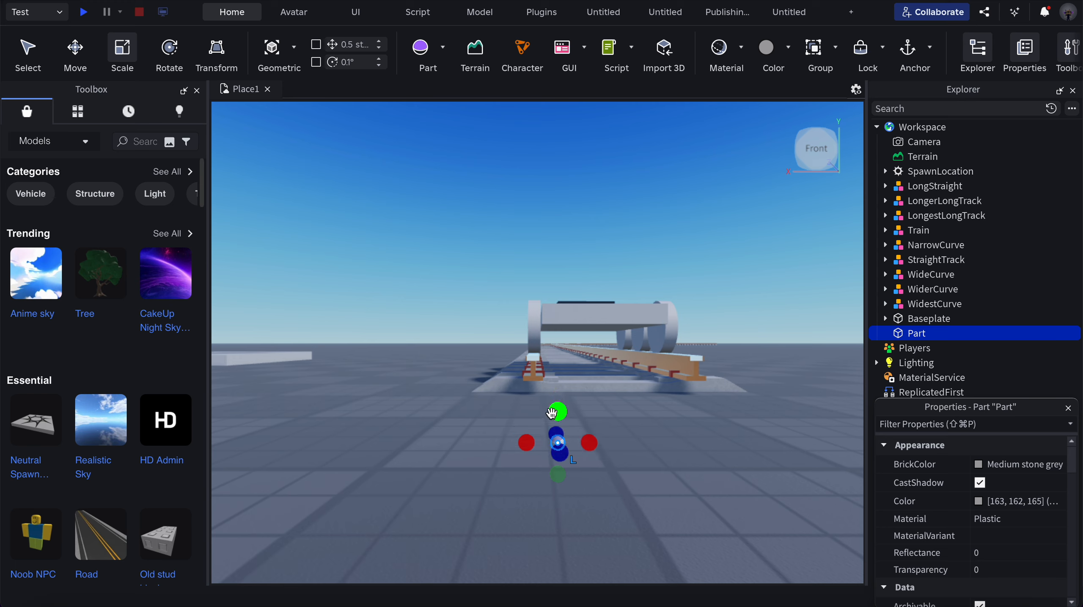
{"action": "left_click", "coordinate": [375, 321]}
Step: Move the small sphere 10.57 studs toward the train, onto the near end of the track beside the rail
{"action": "left_click", "coordinate": [560, 443]}
{"action": "left_click", "coordinate": [70, 56]}
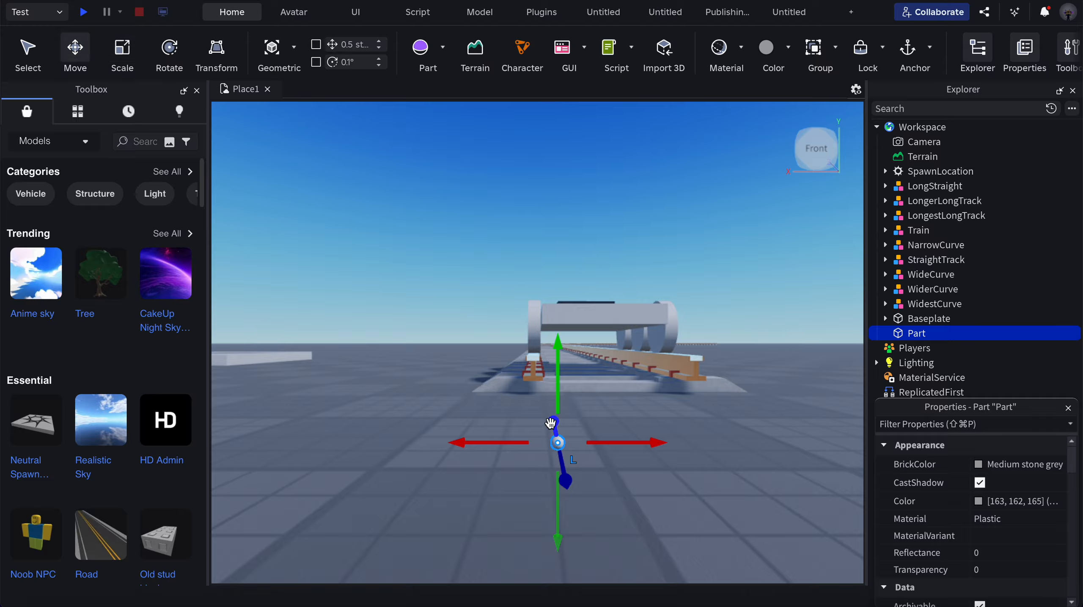
{"action": "left_click_drag", "start_coordinate": [550, 423], "coordinate": [552, 420]}
{"action": "left_click_drag", "start_coordinate": [566, 375], "coordinate": [563, 372]}
{"action": "key", "text": "w"}
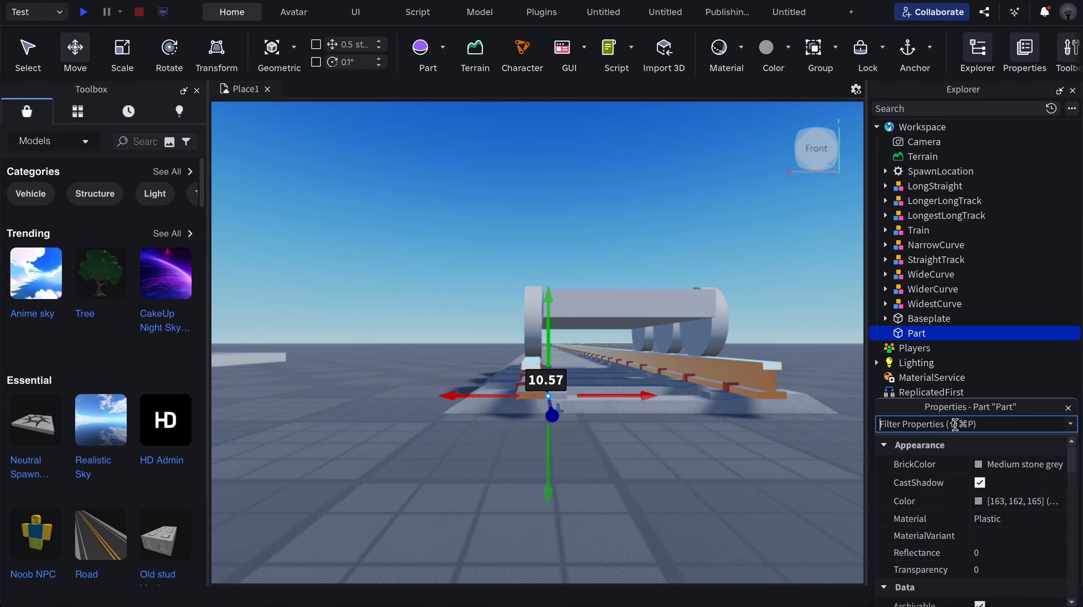
Step: Rename the small sphere part as Glider
{"action": "scroll", "coordinate": [990, 540], "scroll_direction": "down", "scroll_amount": 5}
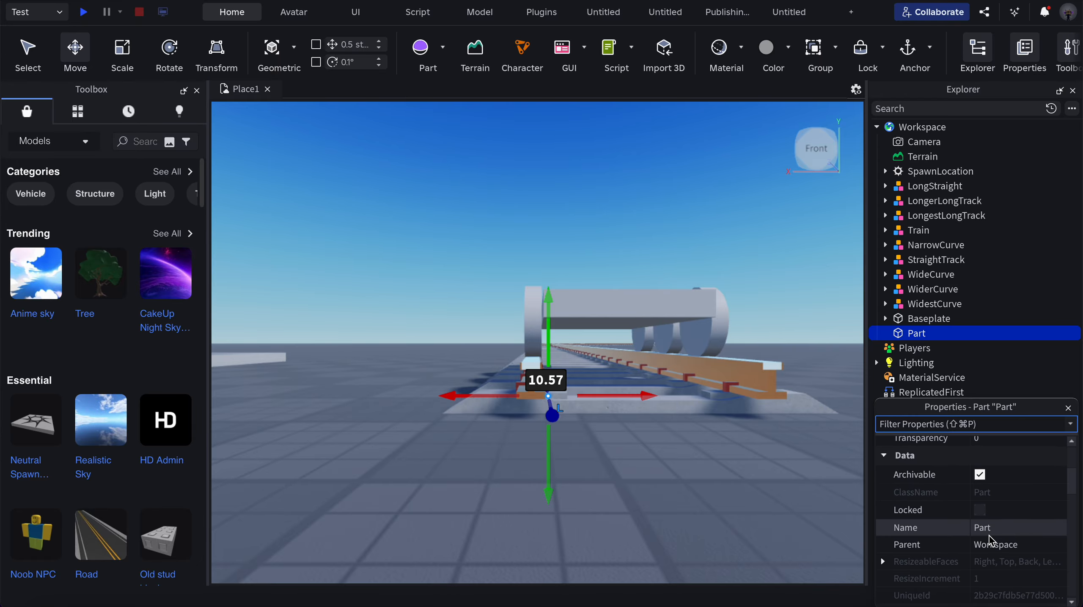
{"action": "scroll", "coordinate": [990, 540], "scroll_direction": "down", "scroll_amount": 4}
{"action": "scroll", "coordinate": [990, 541], "scroll_direction": "up", "scroll_amount": 6}
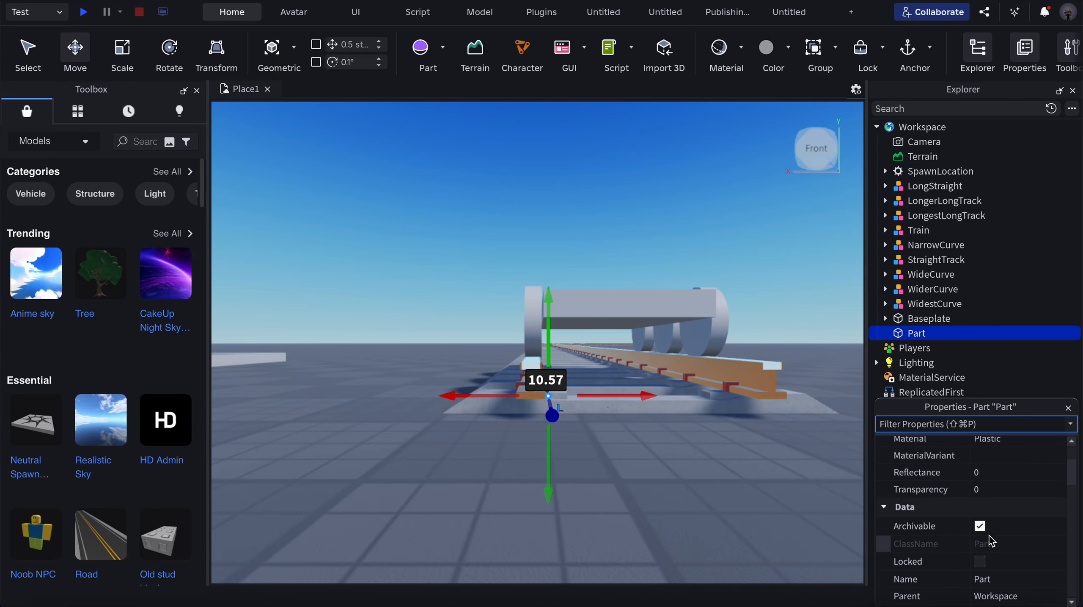
{"action": "scroll", "coordinate": [990, 541], "scroll_direction": "up", "scroll_amount": 3}
{"action": "scroll", "coordinate": [991, 541], "scroll_direction": "down", "scroll_amount": 3}
{"action": "left_click", "coordinate": [984, 578]}
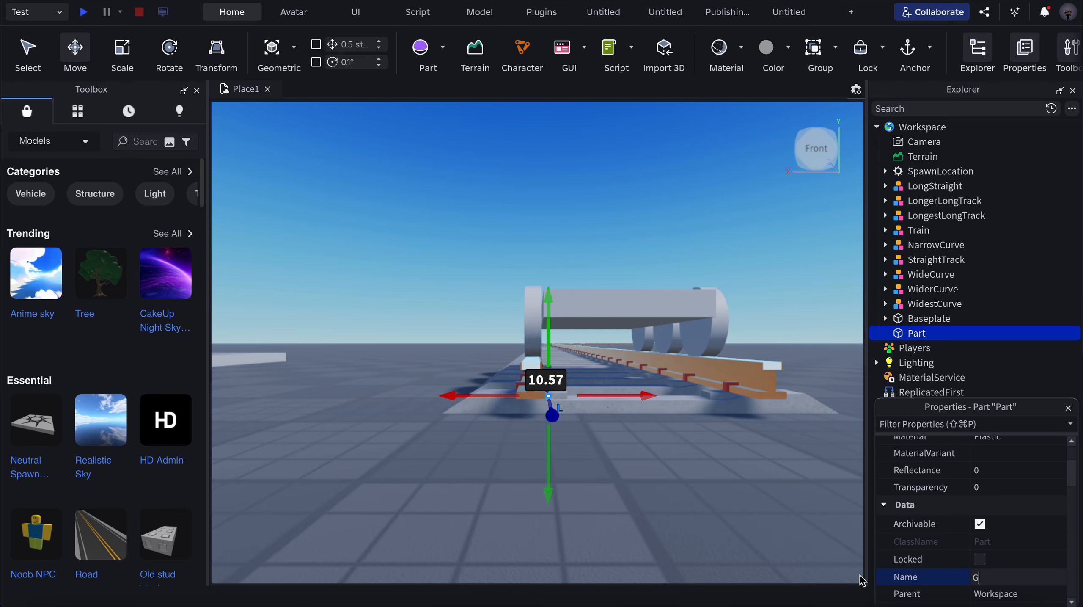
{"action": "left_click", "coordinate": [396, 448]}
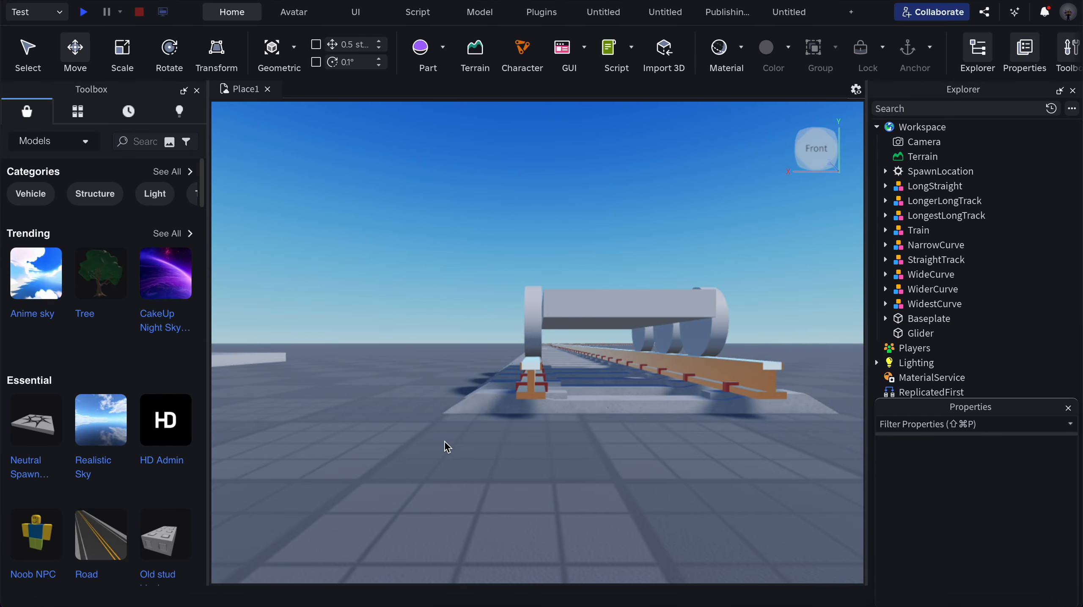
{"action": "key", "text": "d"}
{"action": "key", "text": "a"}
{"action": "key", "text": "w"}
{"action": "key", "text": "d"}
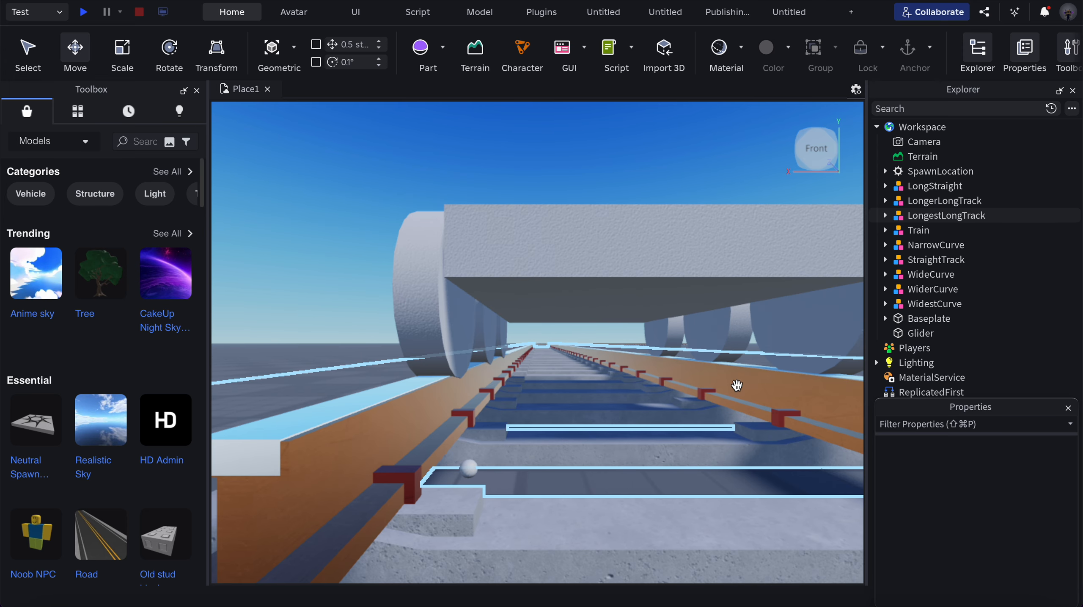
Step: Raise the Glider sphere about 1.245 studs so it sits beside the rail just below the train's wheel
{"action": "left_click", "coordinate": [468, 467]}
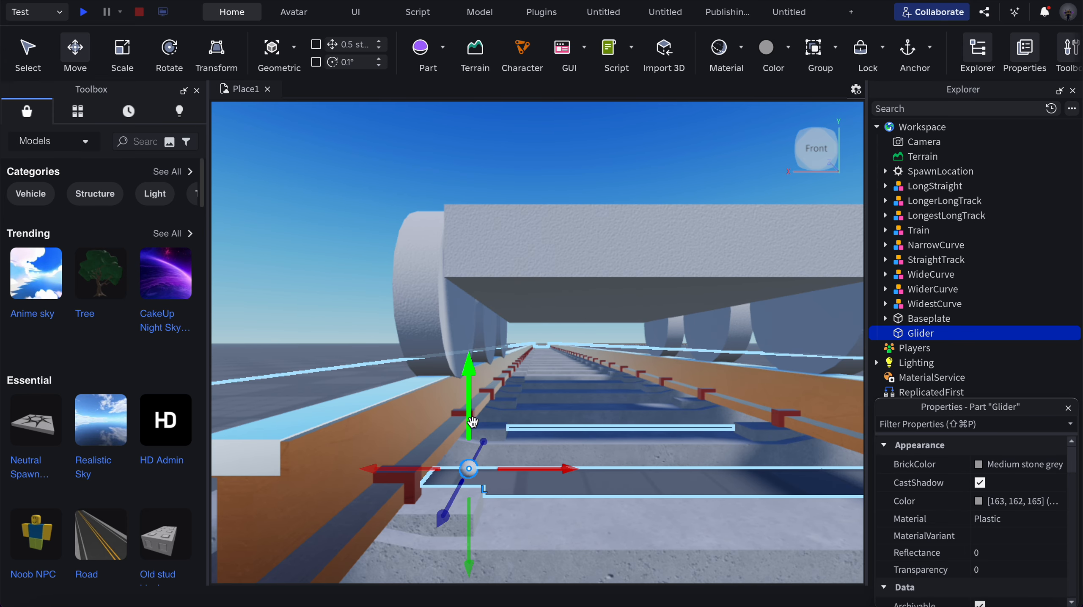
{"action": "left_click_drag", "start_coordinate": [472, 422], "coordinate": [474, 383]}
{"action": "left_click_drag", "start_coordinate": [480, 345], "coordinate": [480, 342]}
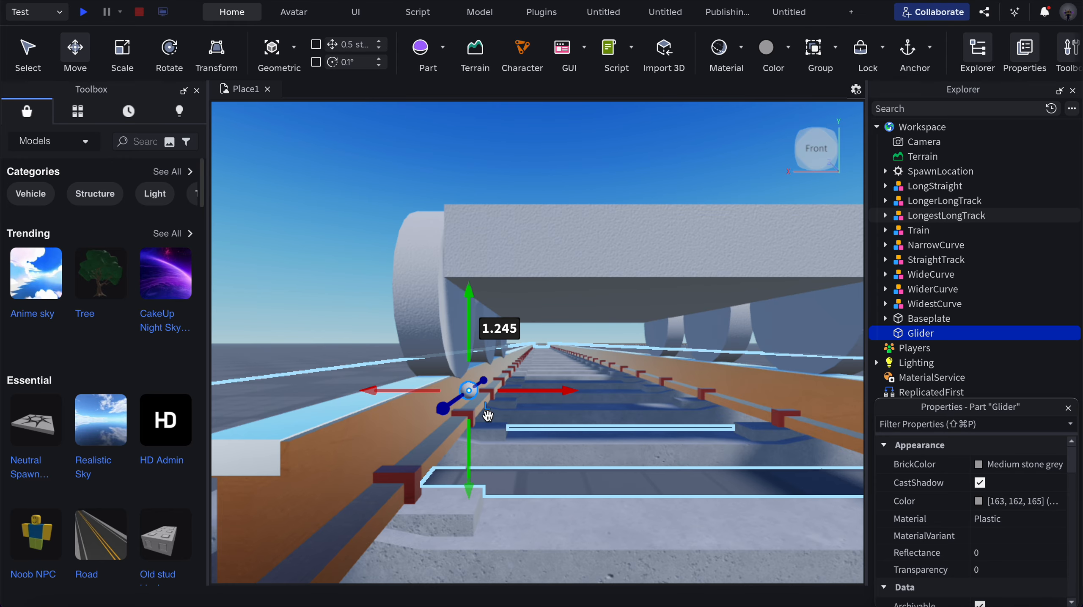
{"action": "key", "text": "w"}
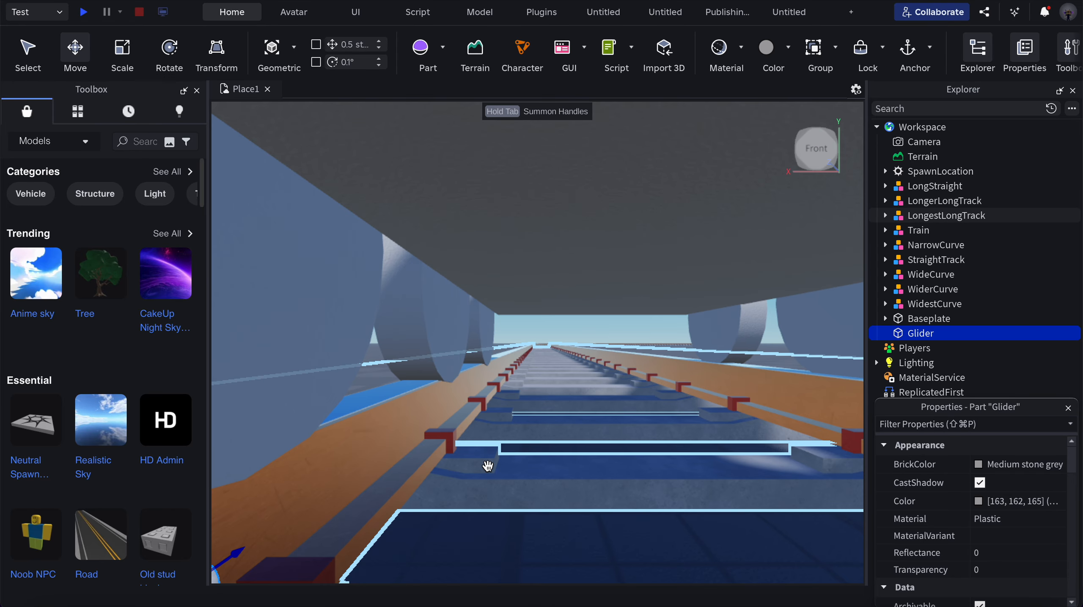
{"action": "key", "text": "s"}
{"action": "key", "text": "w"}
{"action": "key", "text": "s"}
Step: Duplicate the Glider and move the copy 5.51 studs across the track to the inside of the opposite rail
{"action": "key", "text": "super+d"}
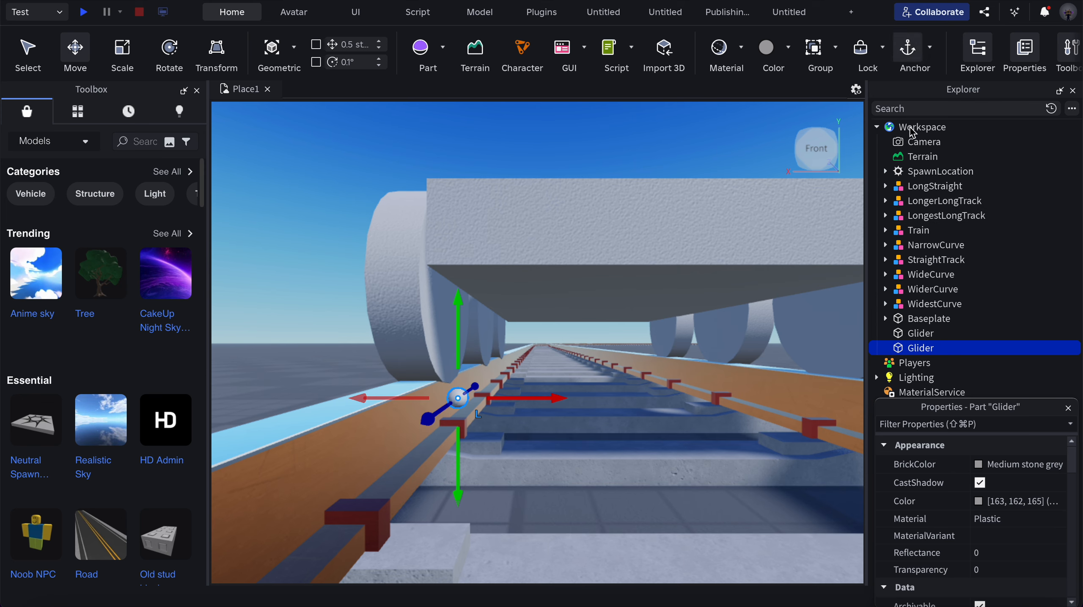
{"action": "left_click", "coordinate": [921, 333]}
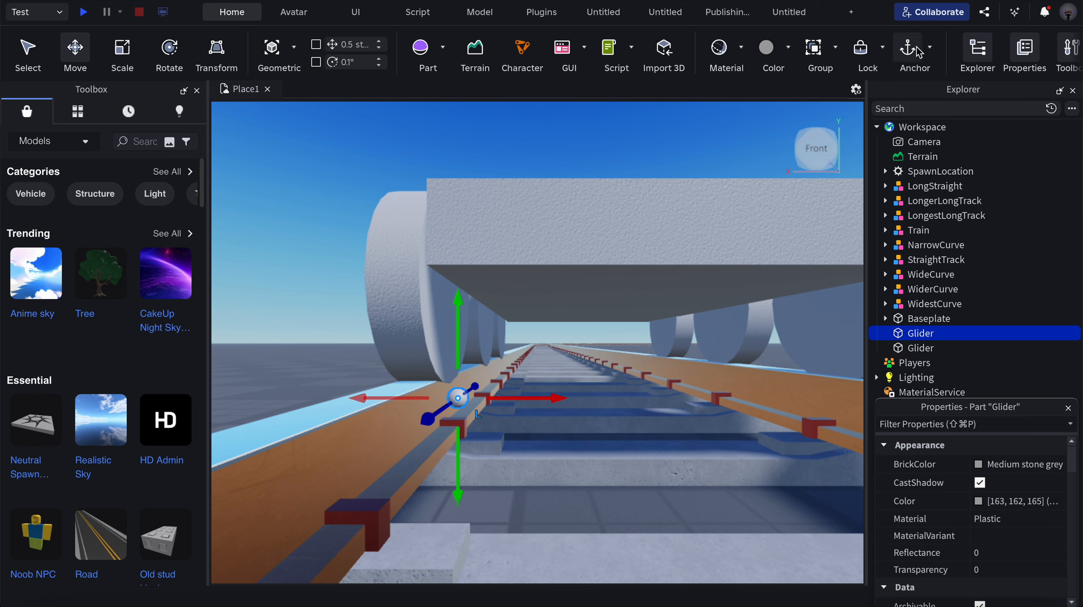
{"action": "left_click", "coordinate": [921, 347]}
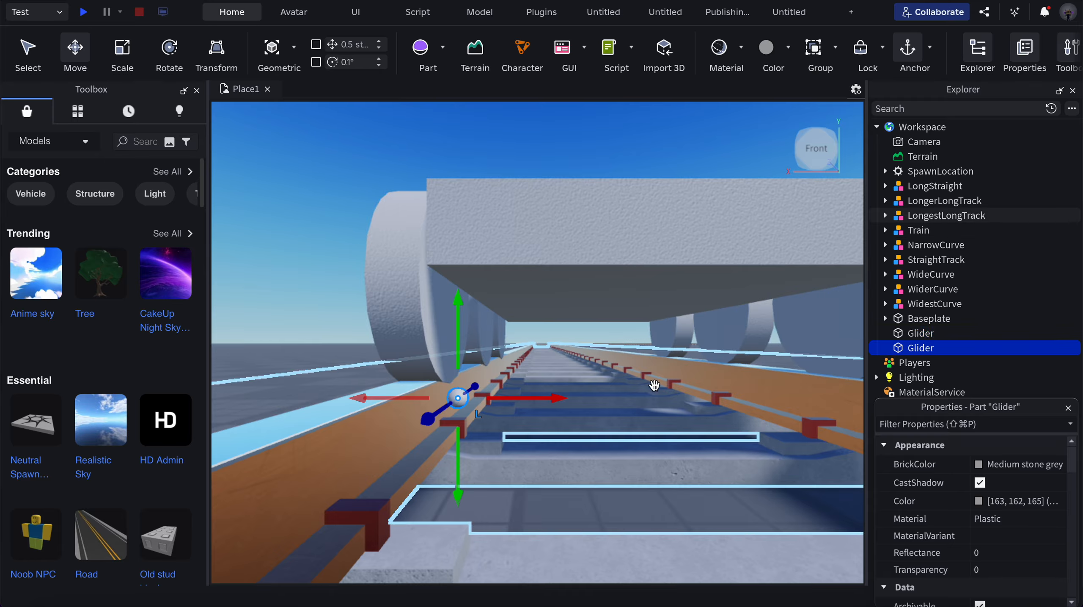
{"action": "left_click_drag", "start_coordinate": [513, 400], "coordinate": [590, 403]}
{"action": "key", "text": "a"}
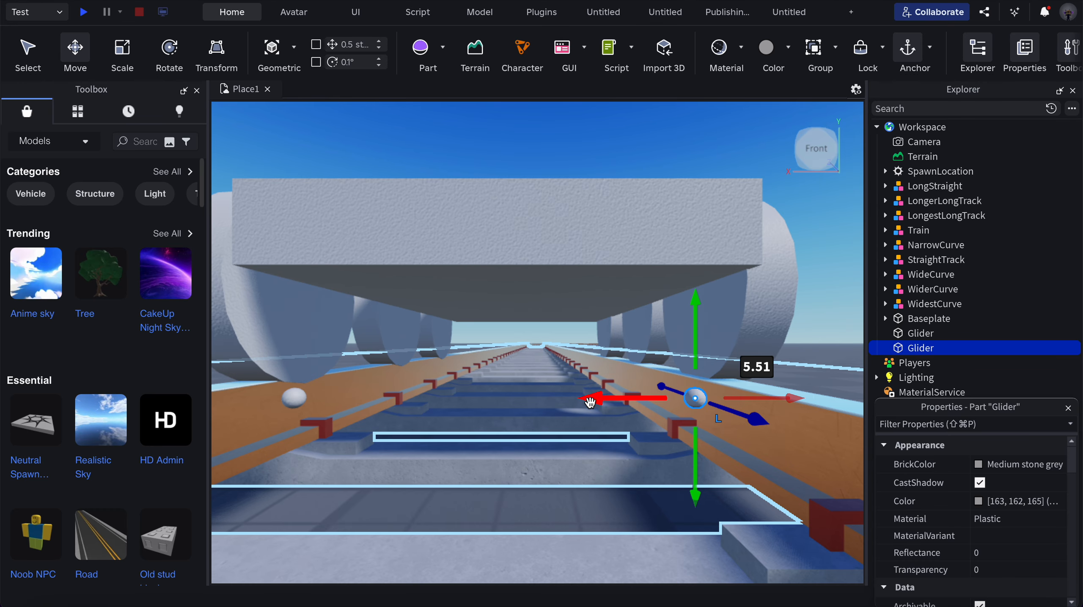
Step: Duplicate both Gliders together and move the copies along the track to the other end of the train
{"action": "left_click", "coordinate": [898, 335]}
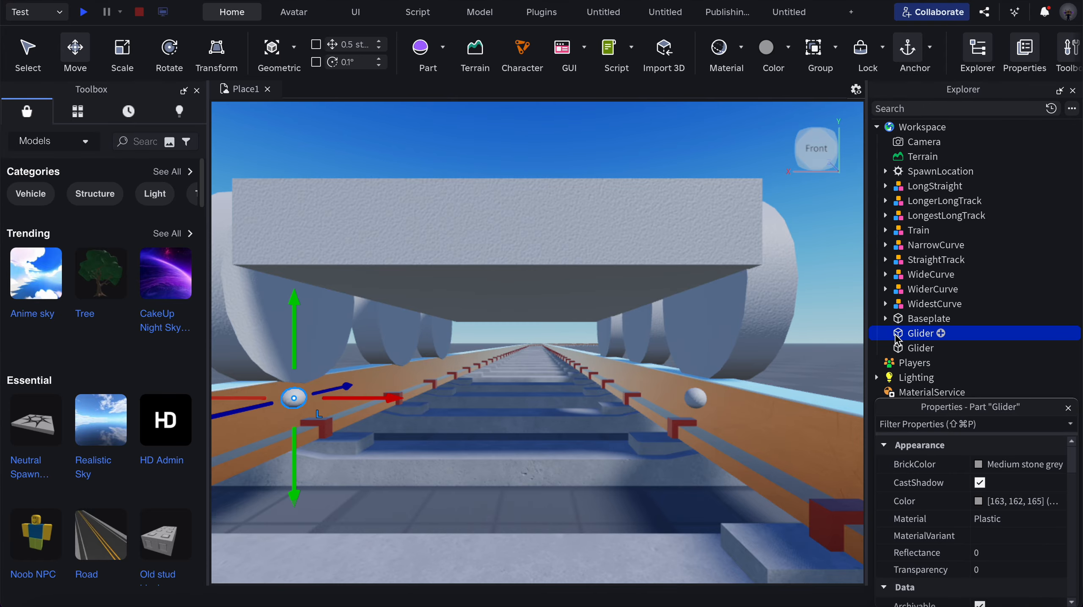
{"action": "left_click", "coordinate": [911, 348], "text": "shift"}
{"action": "key", "text": "super+d"}
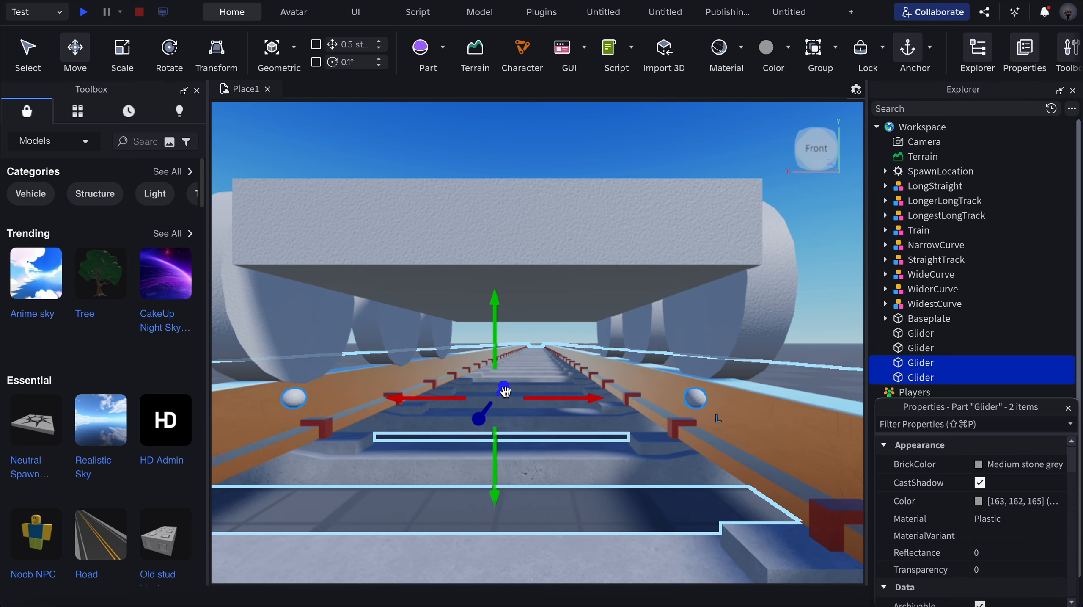
{"action": "left_click_drag", "start_coordinate": [505, 390], "coordinate": [511, 384]}
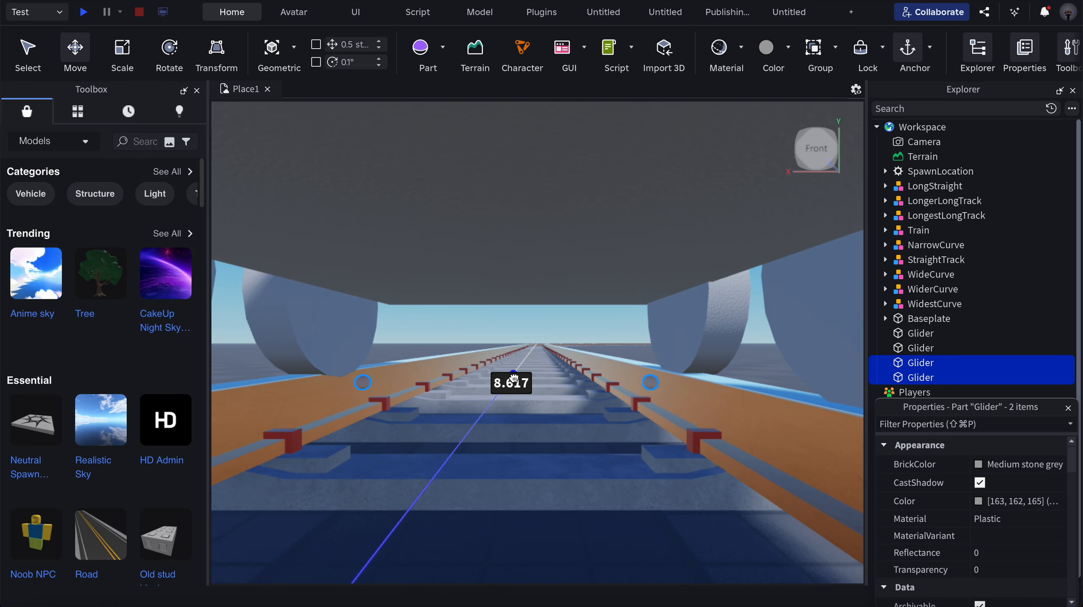
{"action": "key", "text": "w"}
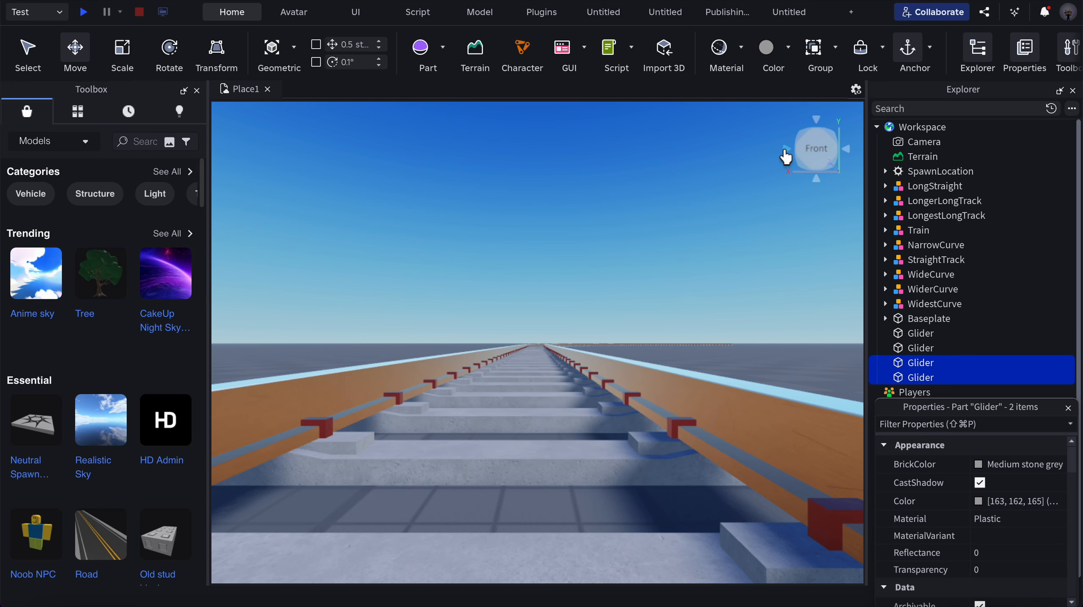
{"action": "left_click", "coordinate": [785, 150]}
{"action": "left_click", "coordinate": [784, 149]}
{"action": "key", "text": "s"}
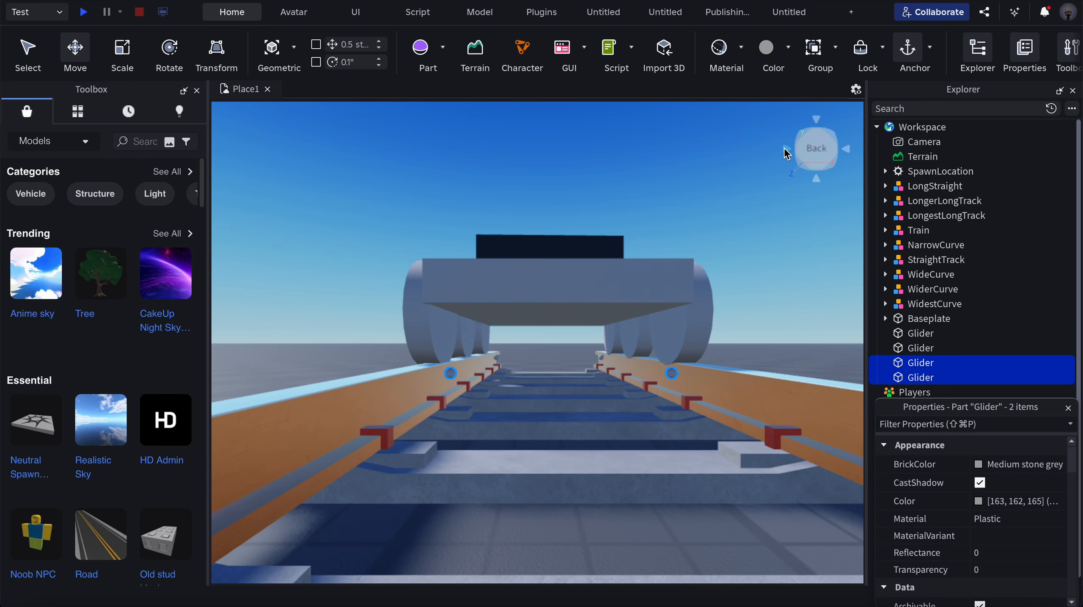
{"action": "left_click", "coordinate": [714, 209]}
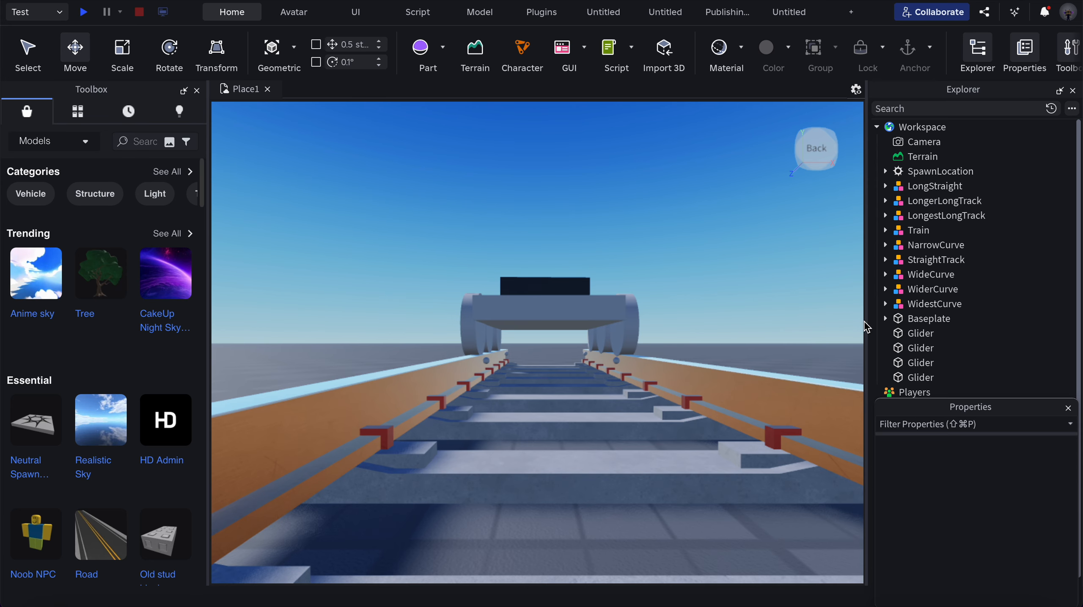
{"action": "key", "text": "w"}
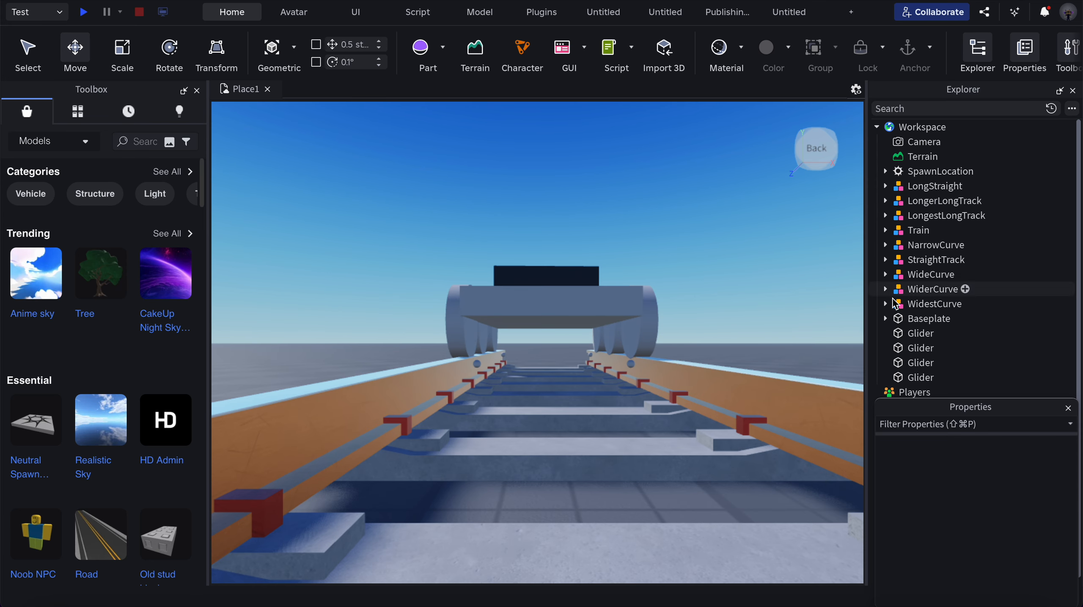
{"action": "left_click", "coordinate": [913, 333]}
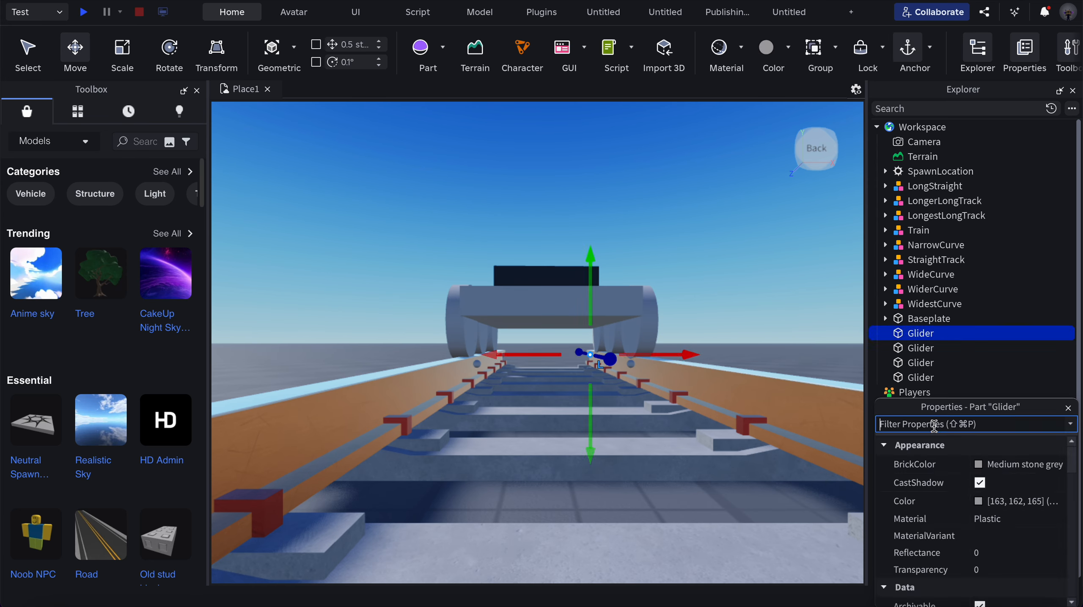
{"action": "type", "text": "tr"}
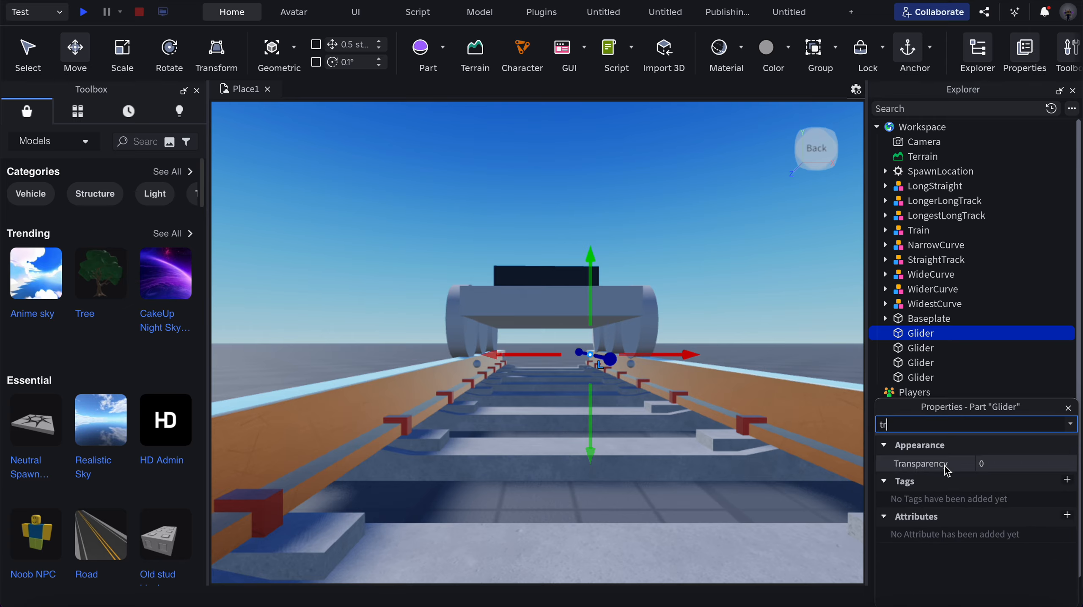
{"action": "key", "text": "BackSpace"}
{"action": "key", "text": "BackSpace"}
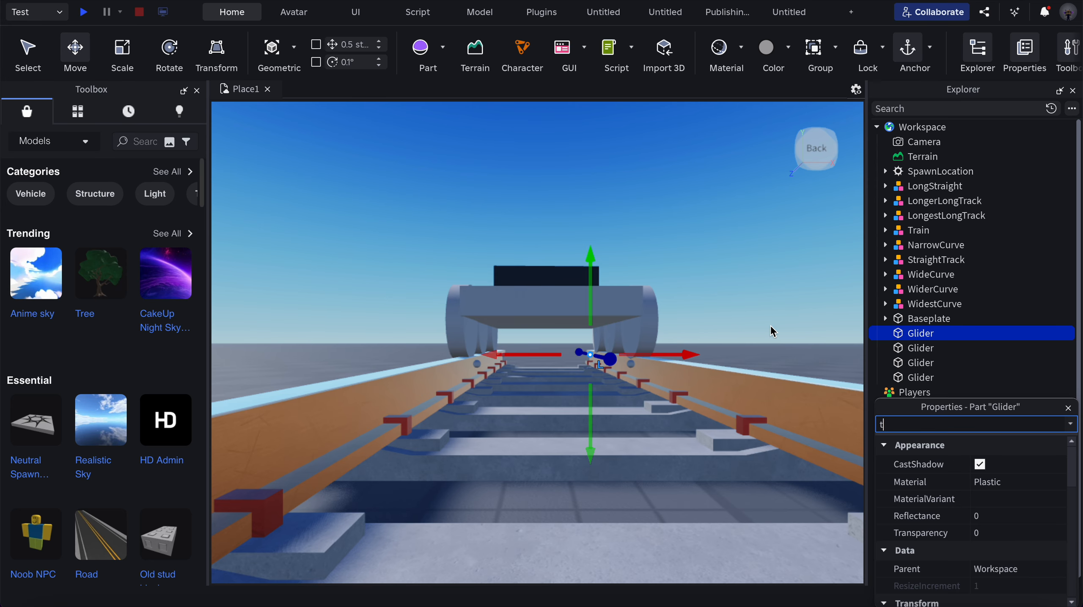
{"action": "left_click", "coordinate": [741, 277]}
Step: Move all four Glider parts into the Train model
{"action": "left_click", "coordinate": [909, 334]}
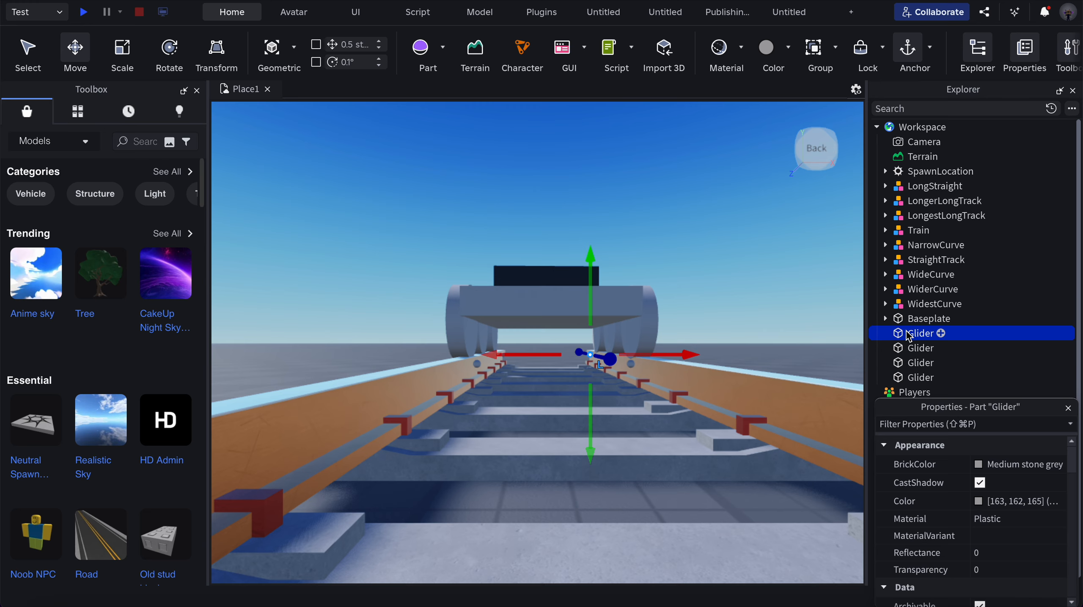
{"action": "left_click", "coordinate": [915, 378], "text": "shift"}
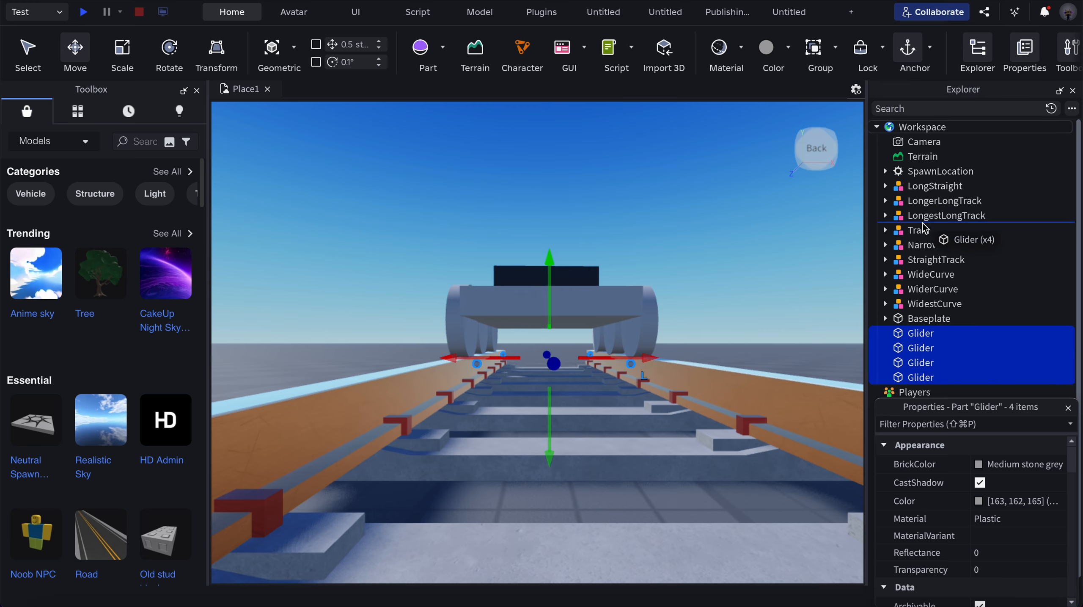
{"action": "left_click_drag", "start_coordinate": [922, 233], "coordinate": [921, 231]}
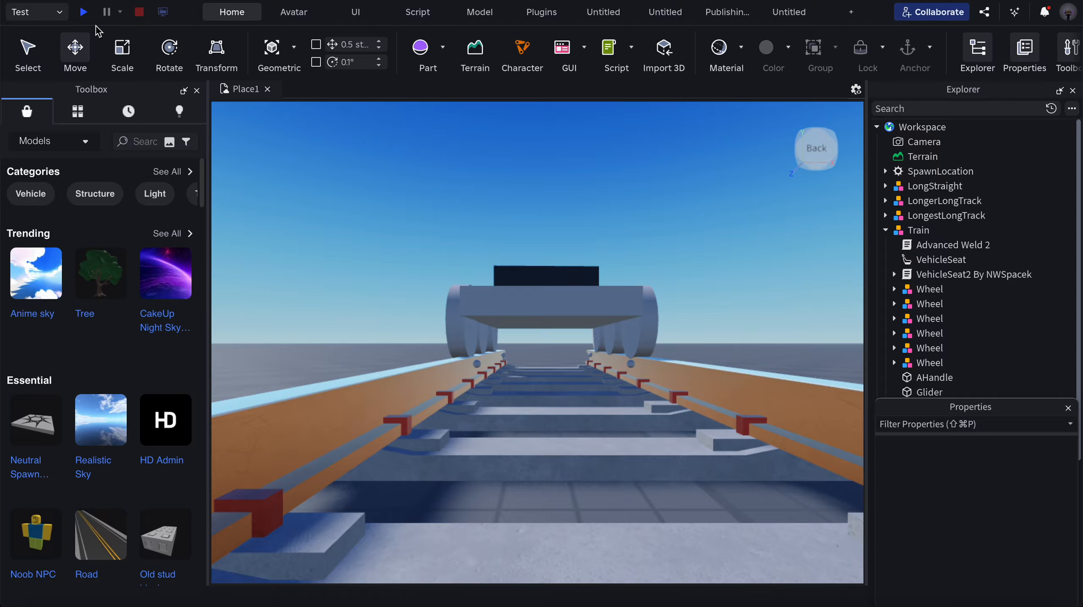
Step: Playtest the place by boarding the train's seat and driving it along the track into the curve, and end the test
{"action": "left_click", "coordinate": [81, 14]}
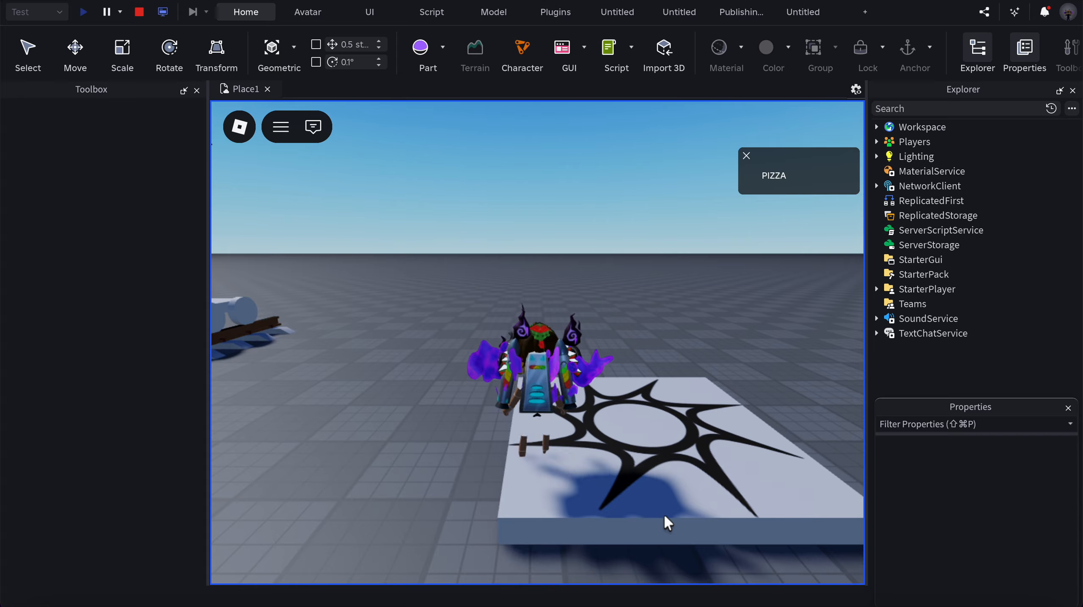
{"action": "key", "text": "w"}
{"action": "right_click_drag", "start_coordinate": [663, 512], "coordinate": [663, 513]}
{"action": "key", "text": "space"}
{"action": "key", "text": "w"}
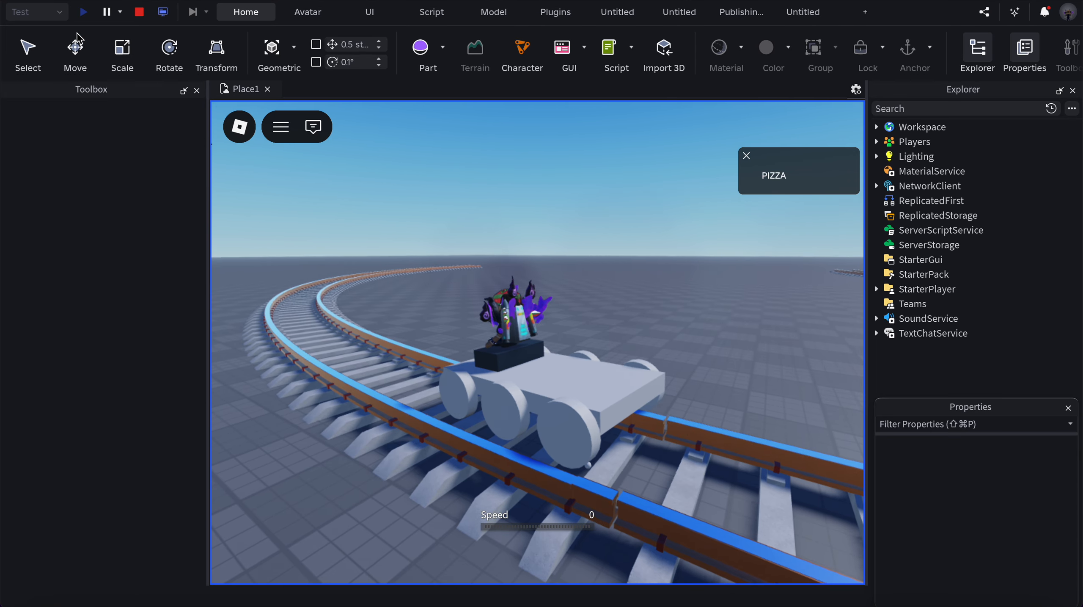
{"action": "left_click", "coordinate": [137, 12]}
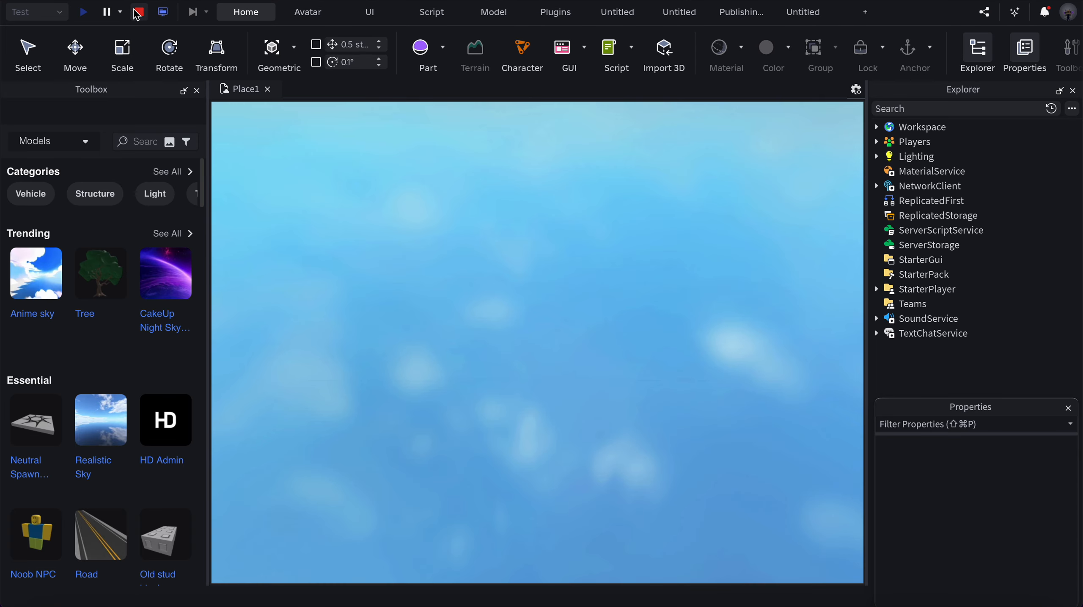
Step: Nudge the WidestCurve track sideways to line it up with the end of the straight track, and check the joint
{"action": "scroll", "coordinate": [357, 284], "scroll_direction": "down", "scroll_amount": 10}
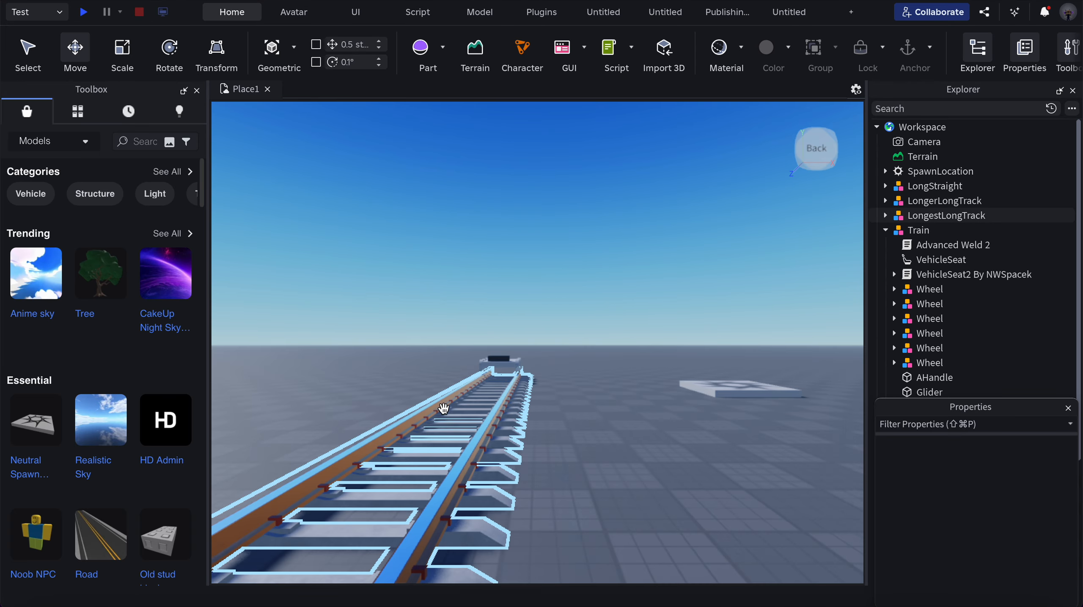
{"action": "key", "text": "s"}
{"action": "key", "text": "a"}
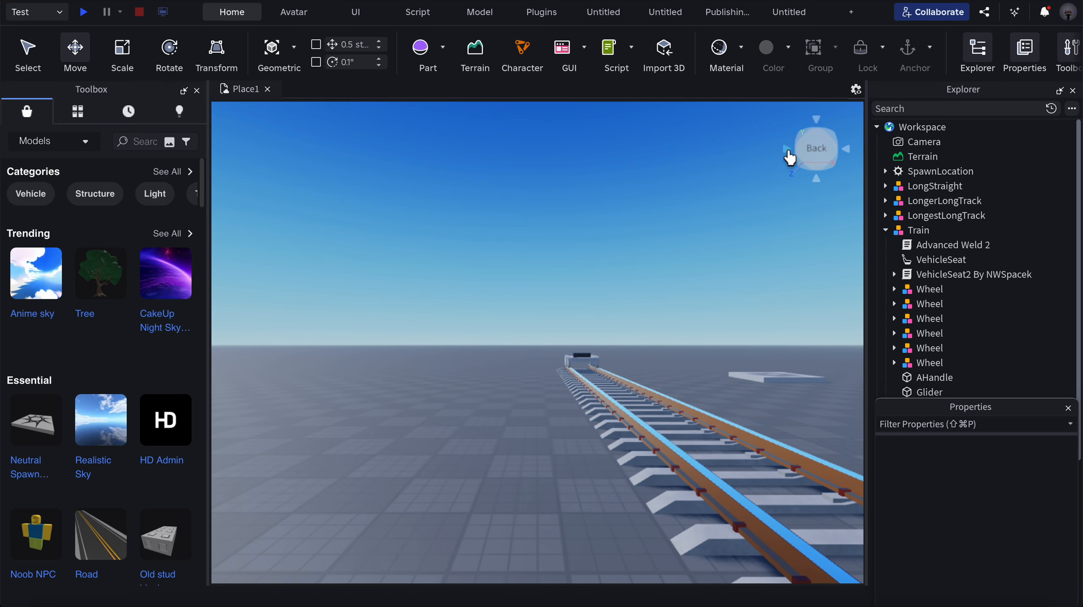
{"action": "left_click", "coordinate": [786, 150]}
{"action": "left_click", "coordinate": [786, 150]}
{"action": "key", "text": "a"}
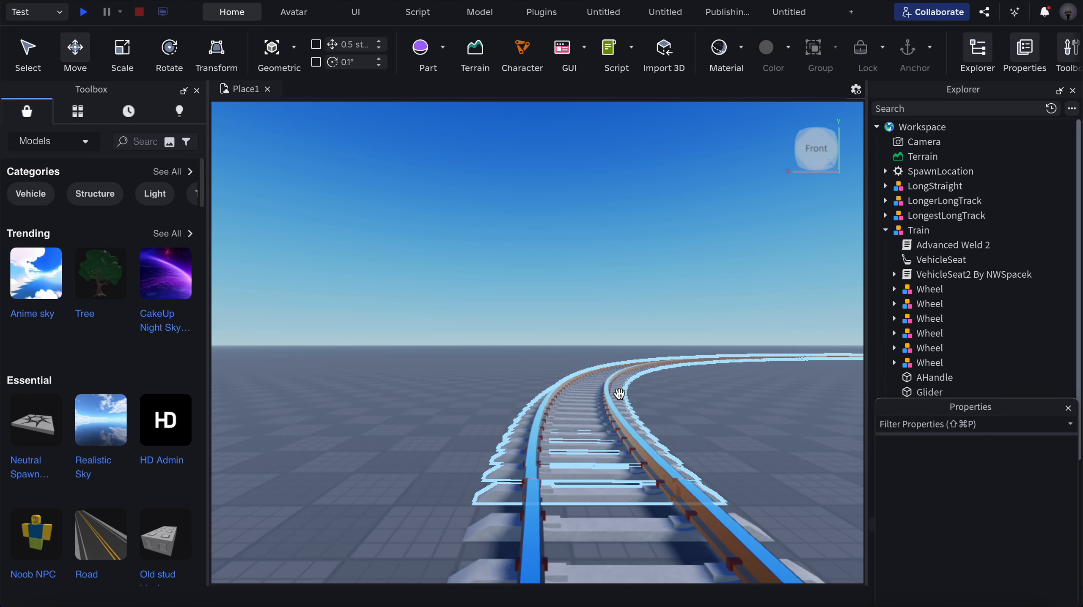
{"action": "left_click", "coordinate": [624, 429]}
{"action": "key", "text": "d"}
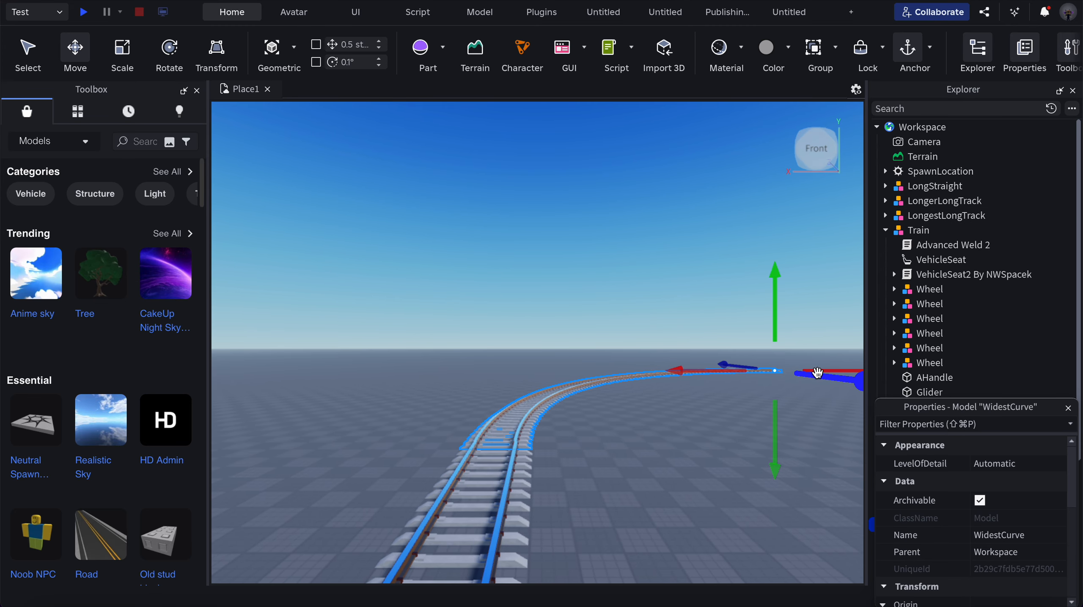
{"action": "scroll", "coordinate": [676, 481], "scroll_direction": "down", "scroll_amount": 3}
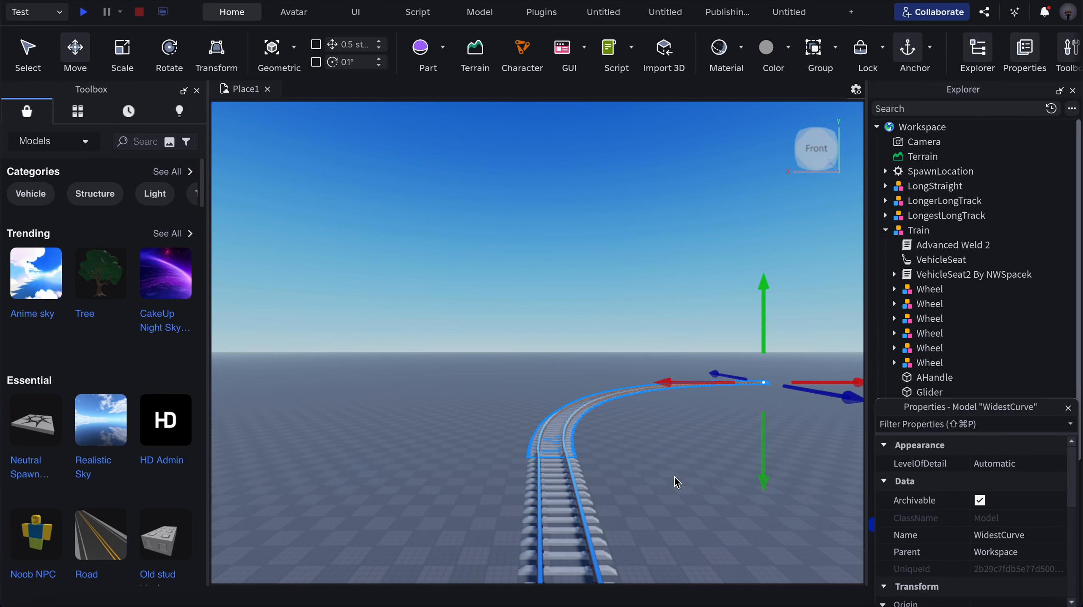
{"action": "scroll", "coordinate": [773, 382], "scroll_direction": "up", "scroll_amount": 2}
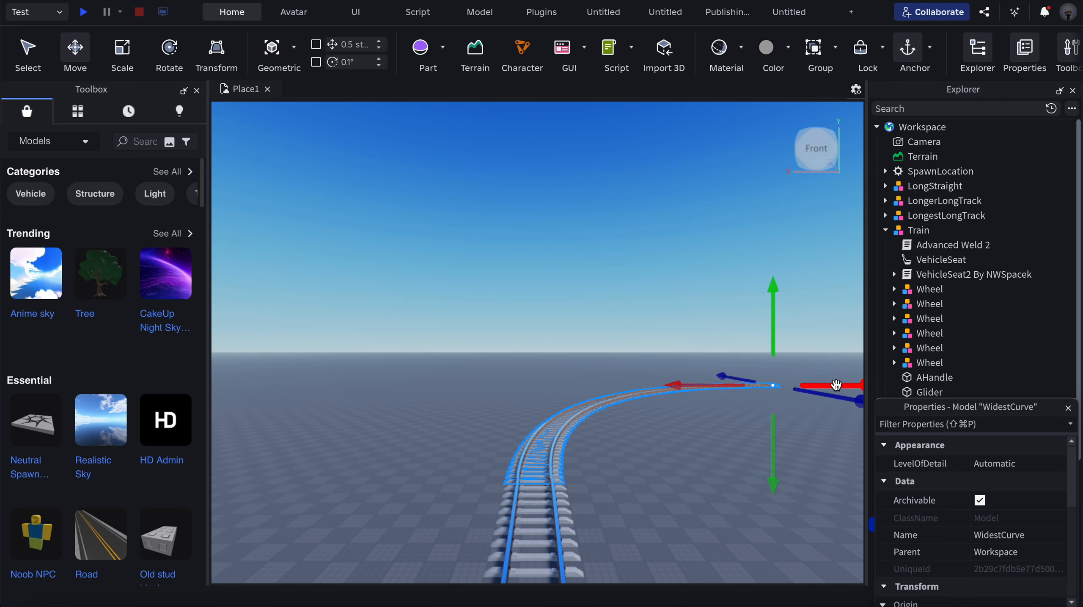
{"action": "left_click_drag", "start_coordinate": [836, 385], "coordinate": [836, 386]}
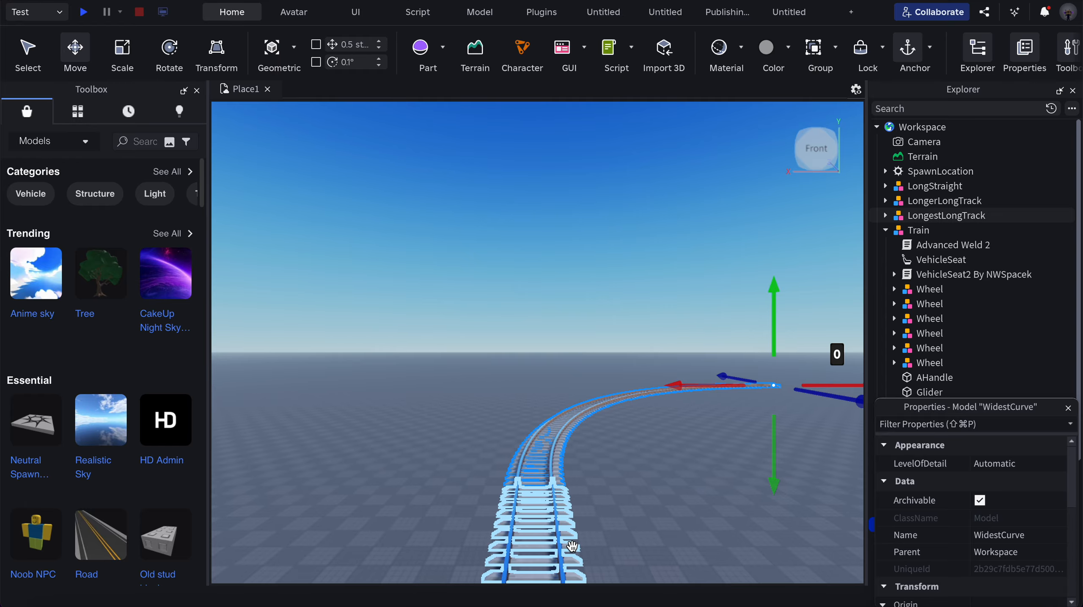
{"action": "scroll", "coordinate": [572, 545], "scroll_direction": "up", "scroll_amount": 3}
{"action": "scroll", "coordinate": [389, 433], "scroll_direction": "up", "scroll_amount": 2}
{"action": "left_click", "coordinate": [389, 433]}
{"action": "scroll", "coordinate": [389, 433], "scroll_direction": "up", "scroll_amount": 4}
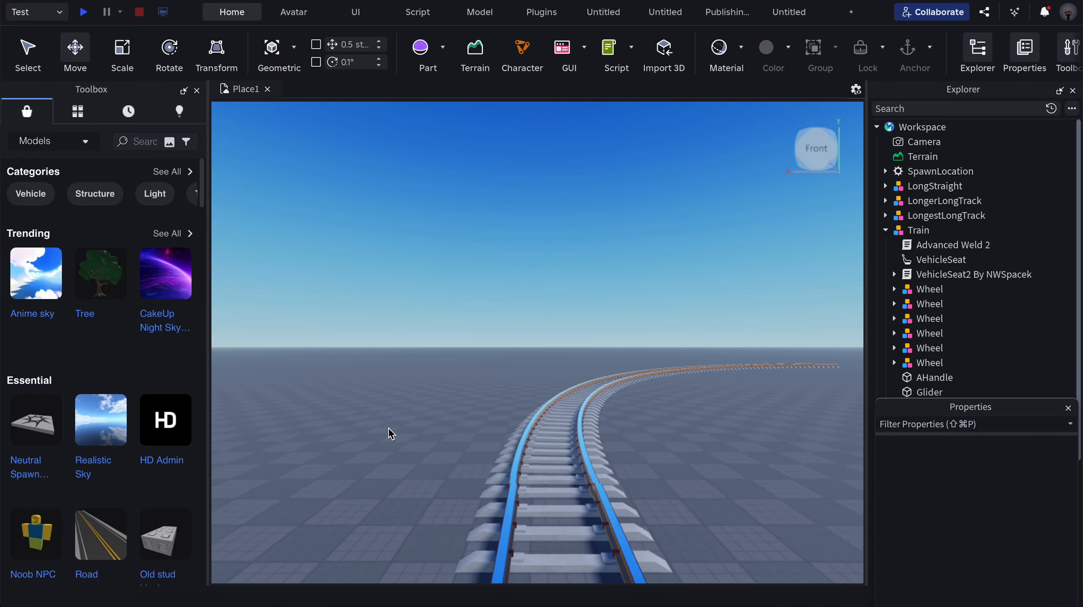
{"action": "scroll", "coordinate": [390, 433], "scroll_direction": "down", "scroll_amount": 8}
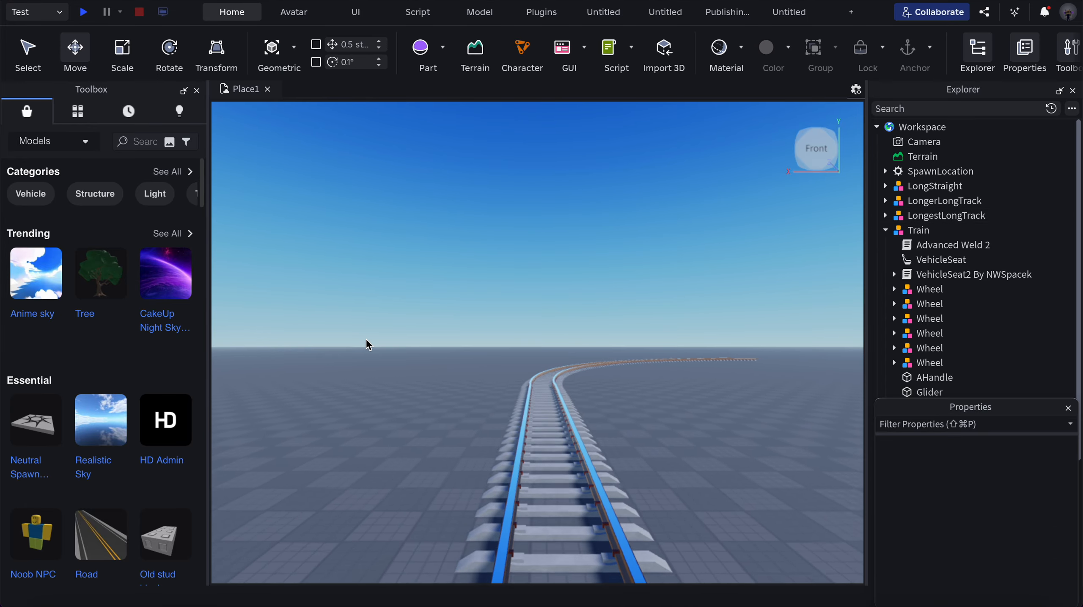
Step: Select all four Glider parts in the Train model and lower them together by about 0.104 studs
{"action": "scroll", "coordinate": [496, 428], "scroll_direction": "up", "scroll_amount": 10}
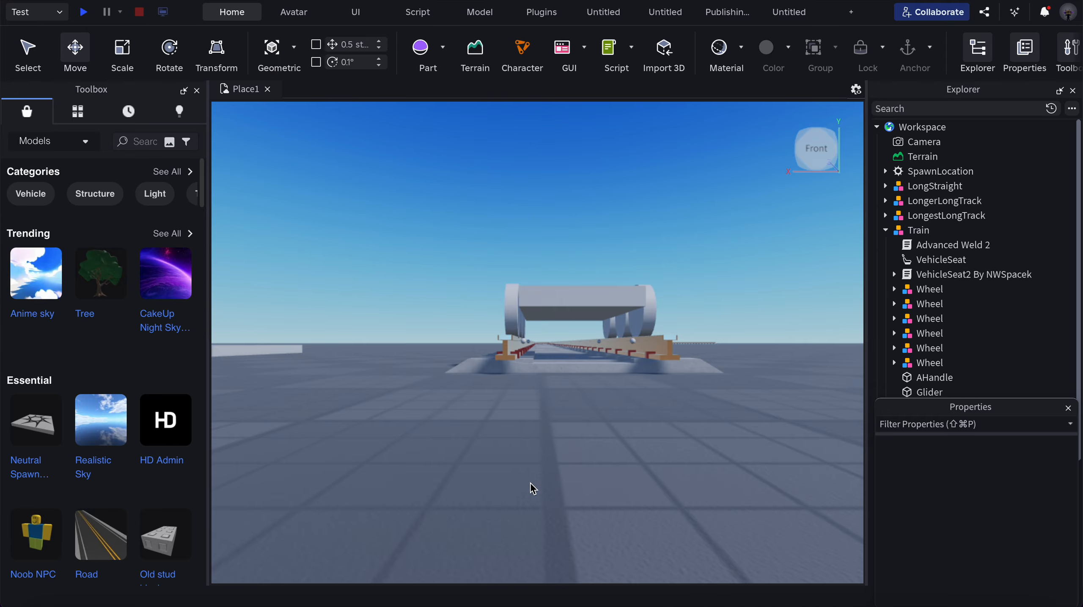
{"action": "scroll", "coordinate": [531, 484], "scroll_direction": "up", "scroll_amount": 4}
{"action": "scroll", "coordinate": [948, 268], "scroll_direction": "down", "scroll_amount": 3}
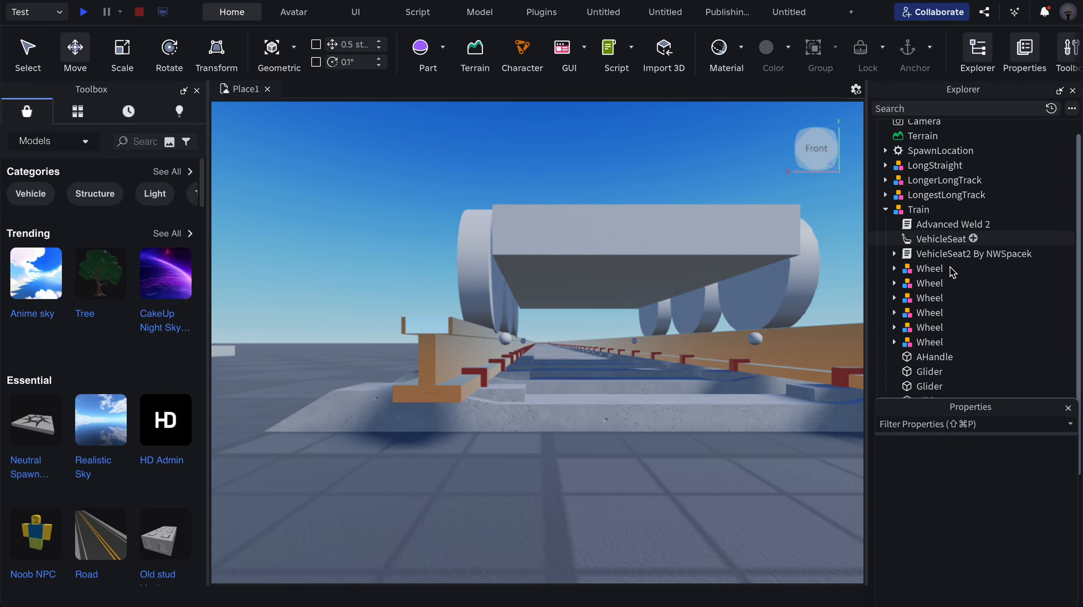
{"action": "left_click", "coordinate": [928, 353]}
{"action": "scroll", "coordinate": [928, 356], "scroll_direction": "down", "scroll_amount": 3}
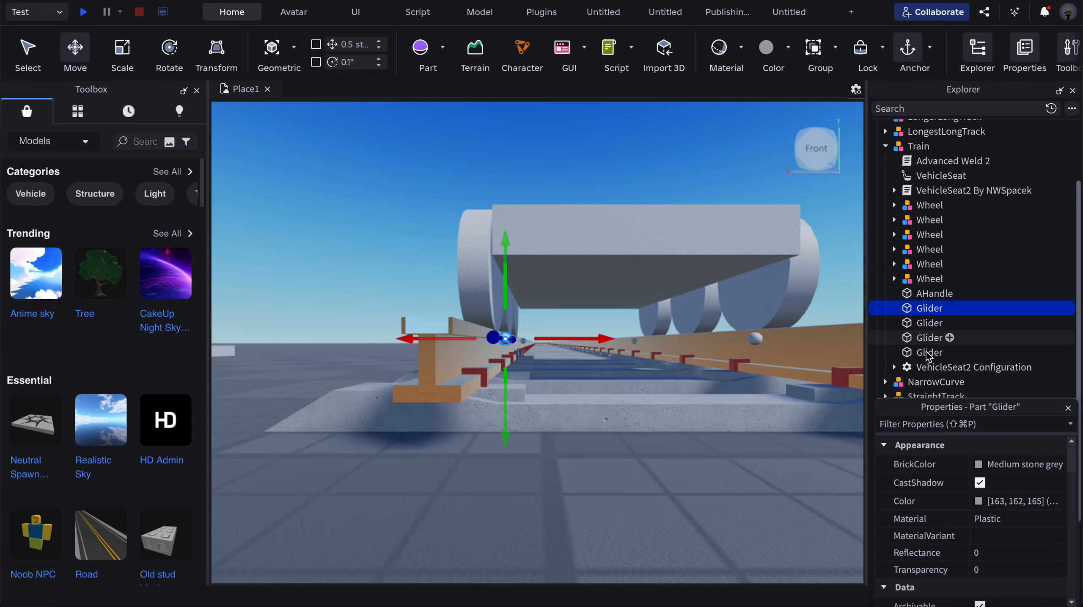
{"action": "left_click", "coordinate": [928, 352], "text": "shift"}
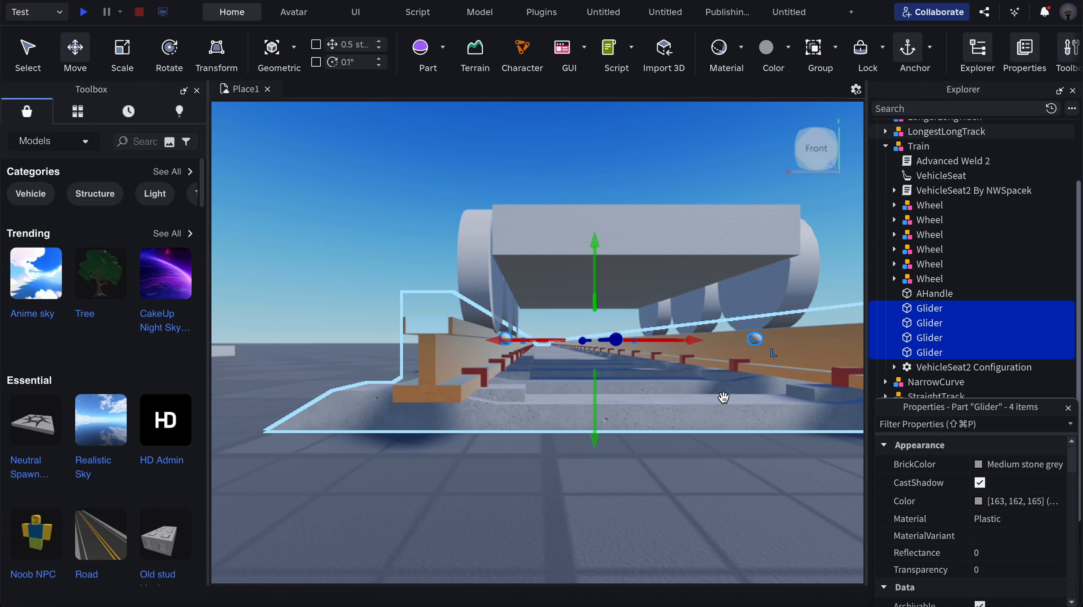
{"action": "left_click_drag", "start_coordinate": [596, 392], "coordinate": [596, 393]}
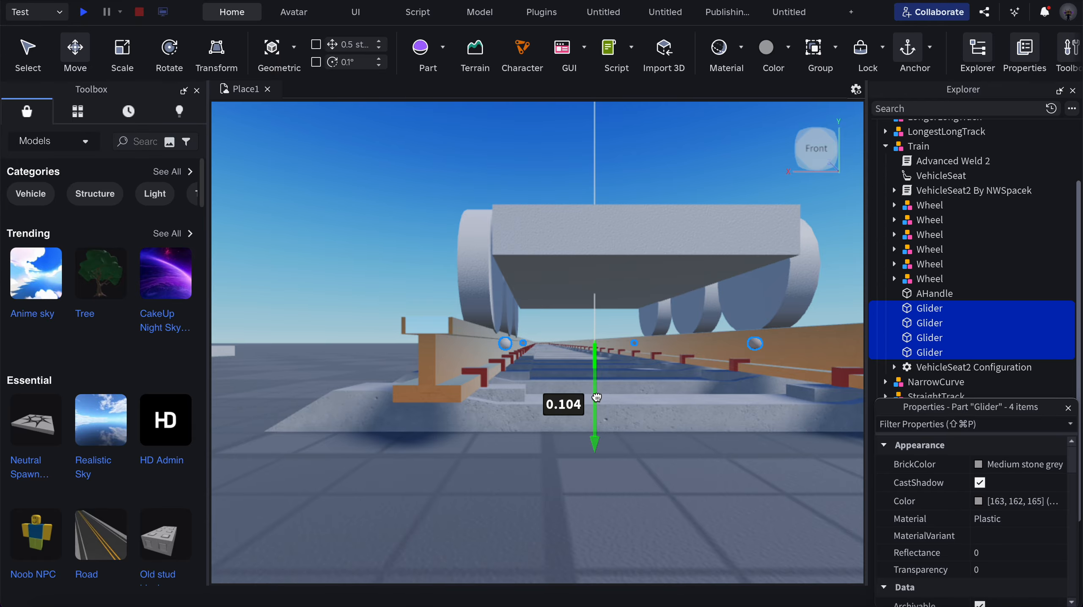
{"action": "left_click_drag", "start_coordinate": [597, 397], "coordinate": [597, 397]}
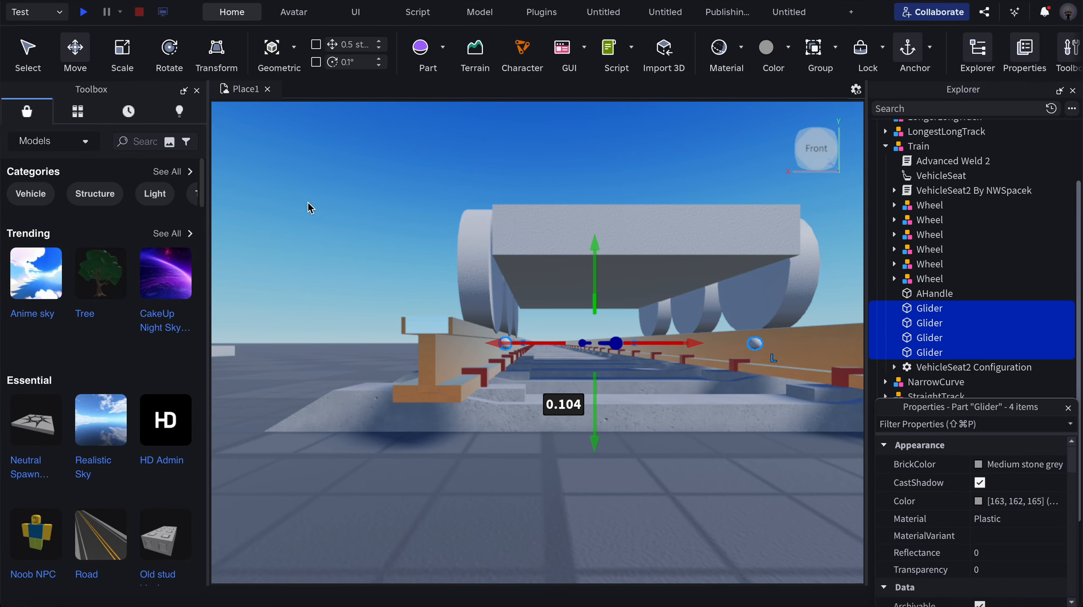
Step: Start a playtest, walk the character over to the train and board its seat
{"action": "left_click", "coordinate": [83, 11]}
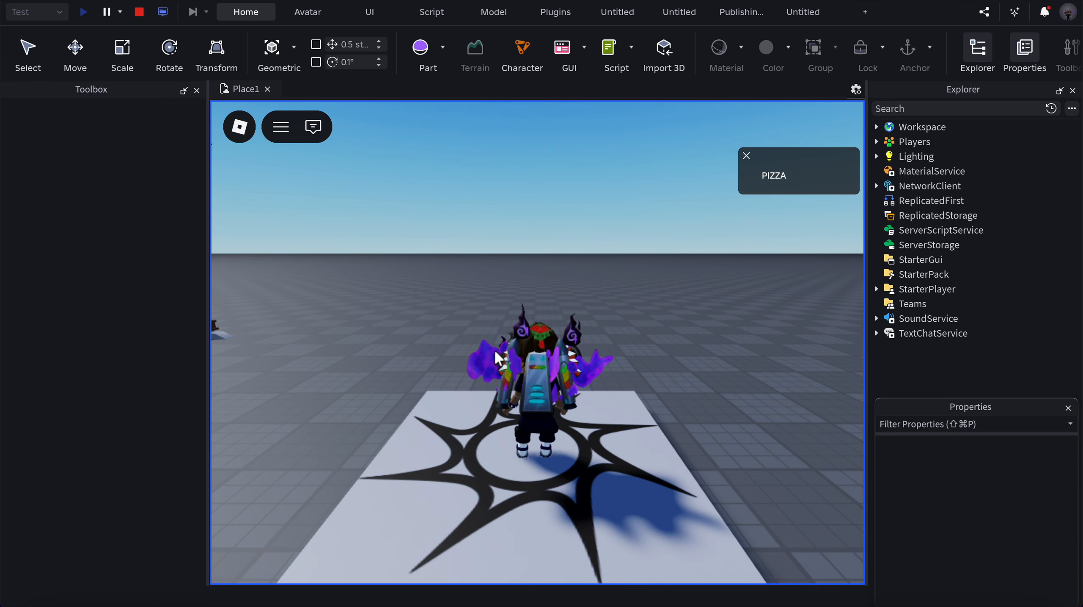
{"action": "key", "text": "w"}
{"action": "right_click_drag", "start_coordinate": [495, 351], "coordinate": [495, 352]}
{"action": "key", "text": "w"}
{"action": "key", "text": "space"}
{"action": "key", "text": "w"}
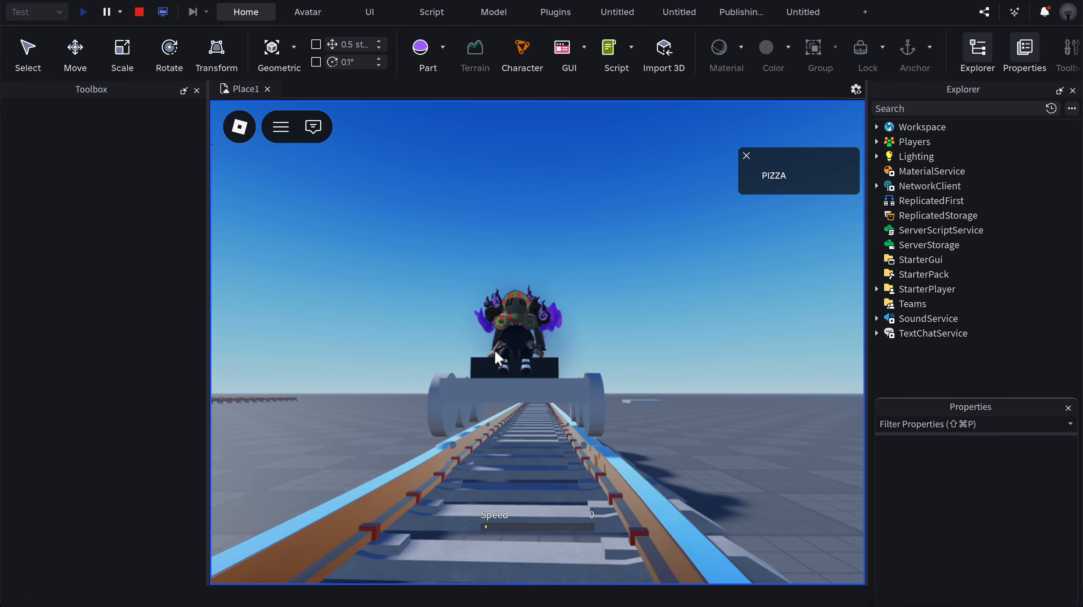
Step: Drive the train backward and forward along the track and through the curve, watching the wheels and gliders, and end the test
{"action": "key", "text": "w"}
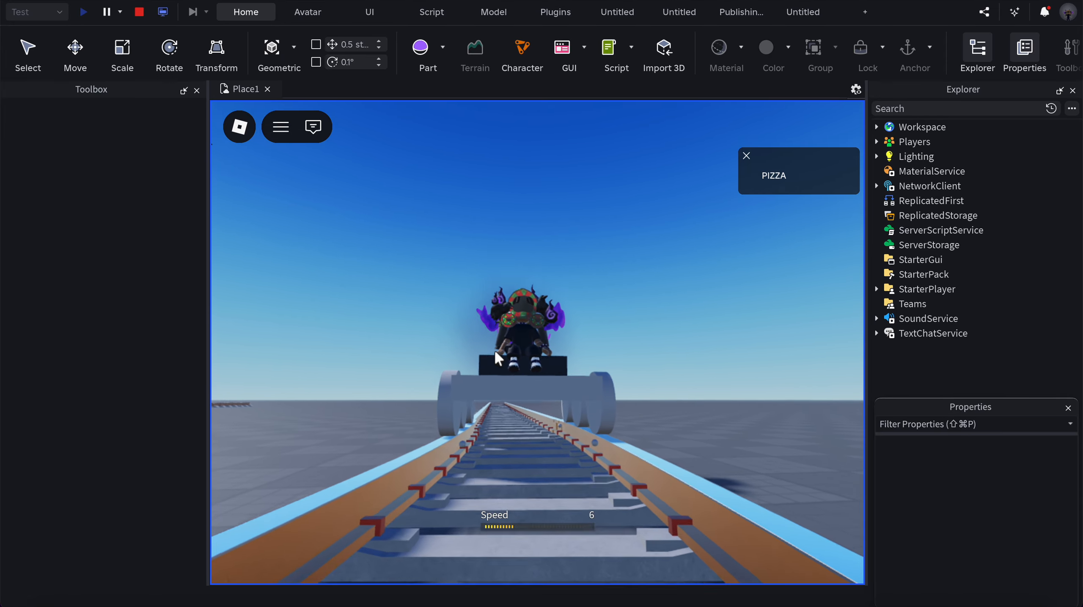
{"action": "right_click_drag", "start_coordinate": [495, 352], "coordinate": [495, 352]}
{"action": "key", "text": "s"}
{"action": "right_click_drag", "start_coordinate": [496, 351], "coordinate": [492, 364]}
{"action": "key", "text": "w"}
{"action": "right_click_drag", "start_coordinate": [325, 506], "coordinate": [322, 506]}
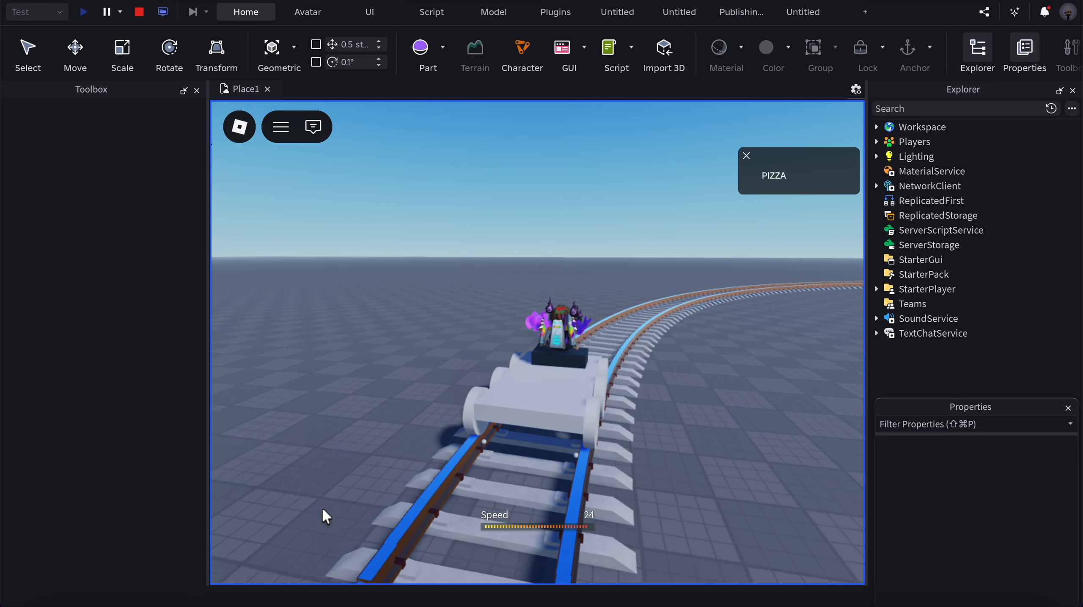
{"action": "right_click_drag", "start_coordinate": [454, 483], "coordinate": [453, 483]}
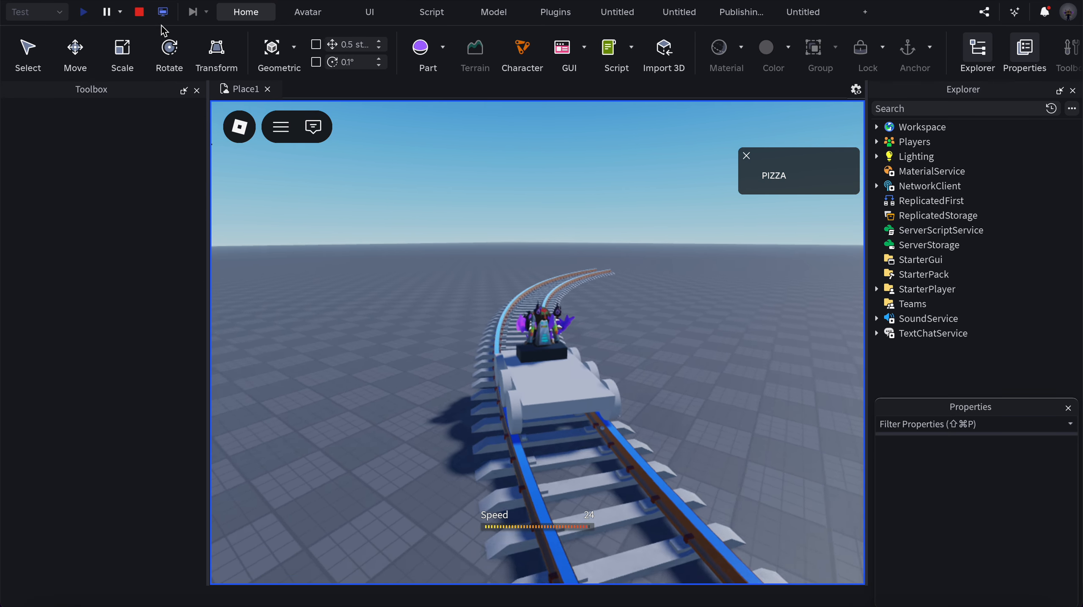
{"action": "left_click", "coordinate": [139, 14]}
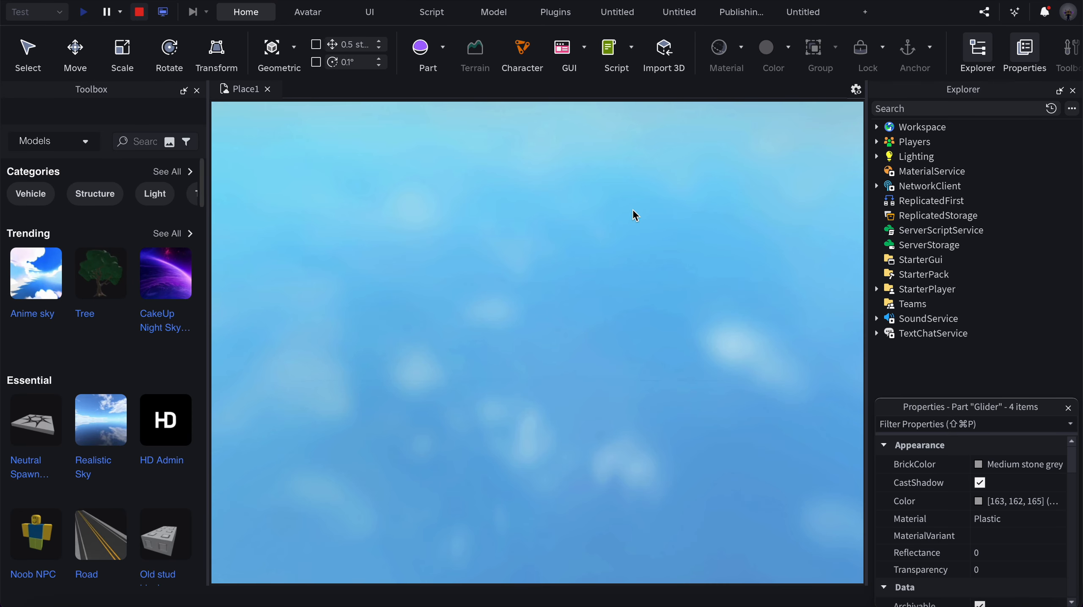
Step: Set the Transparency of all four Glider parts to 1 and clear the selection
{"action": "scroll", "coordinate": [910, 281], "scroll_direction": "down", "scroll_amount": 3}
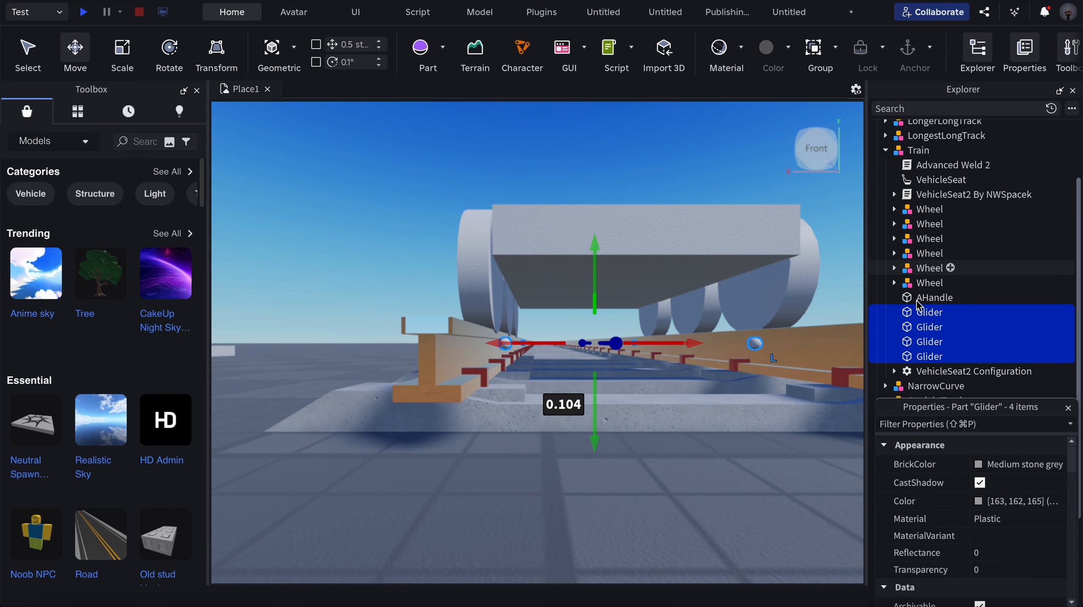
{"action": "type", "text": "tra"}
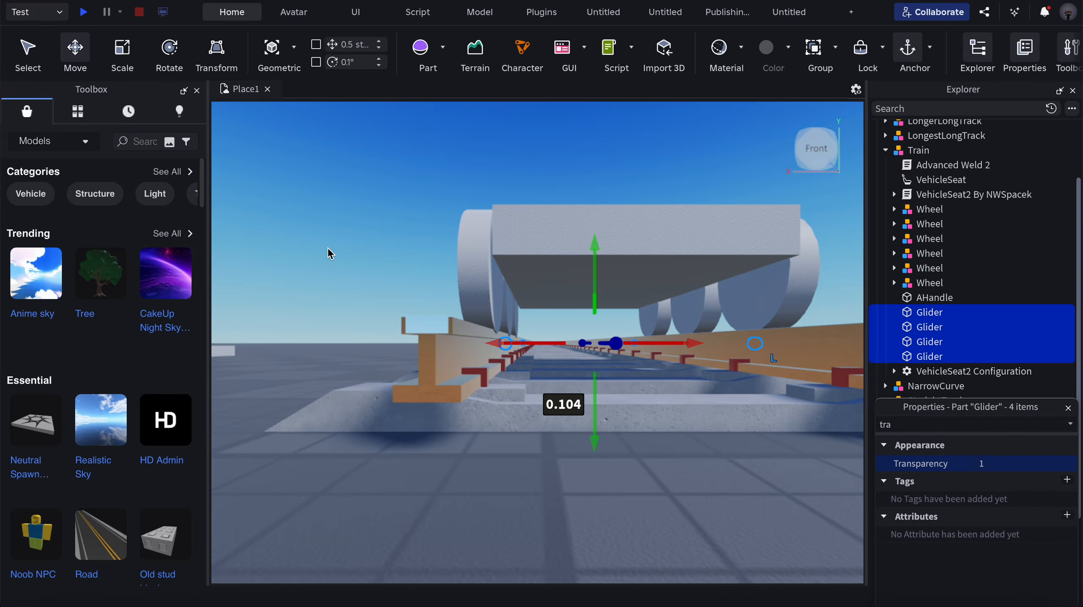
{"action": "left_click", "coordinate": [340, 246]}
{"action": "key", "text": "s"}
Step: Start another playtest and get the character onto the train's seat
{"action": "left_click", "coordinate": [85, 14]}
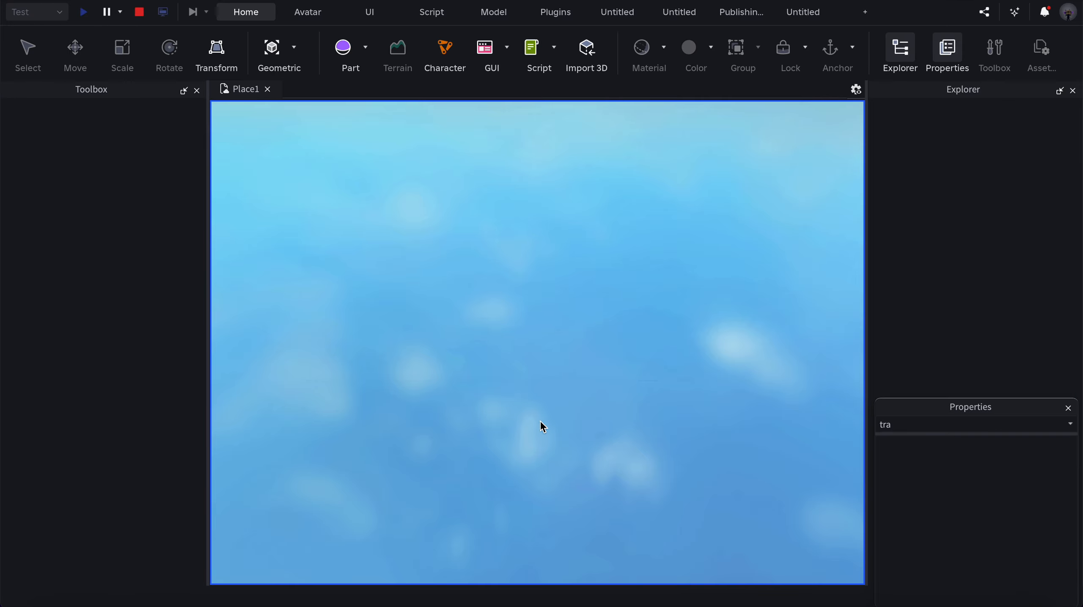
{"action": "key", "text": "w"}
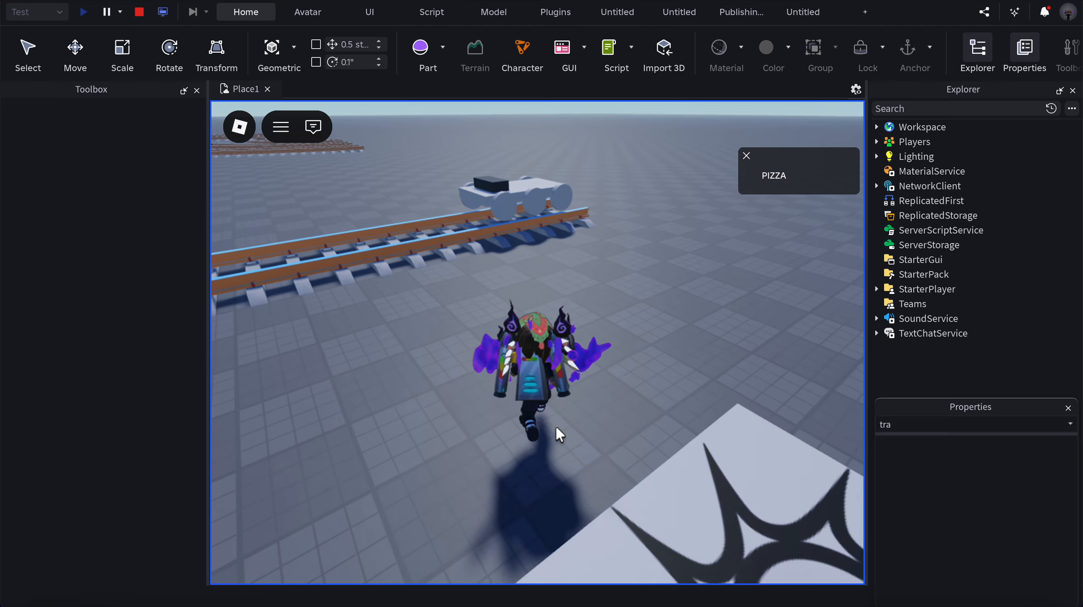
{"action": "key", "text": "w"}
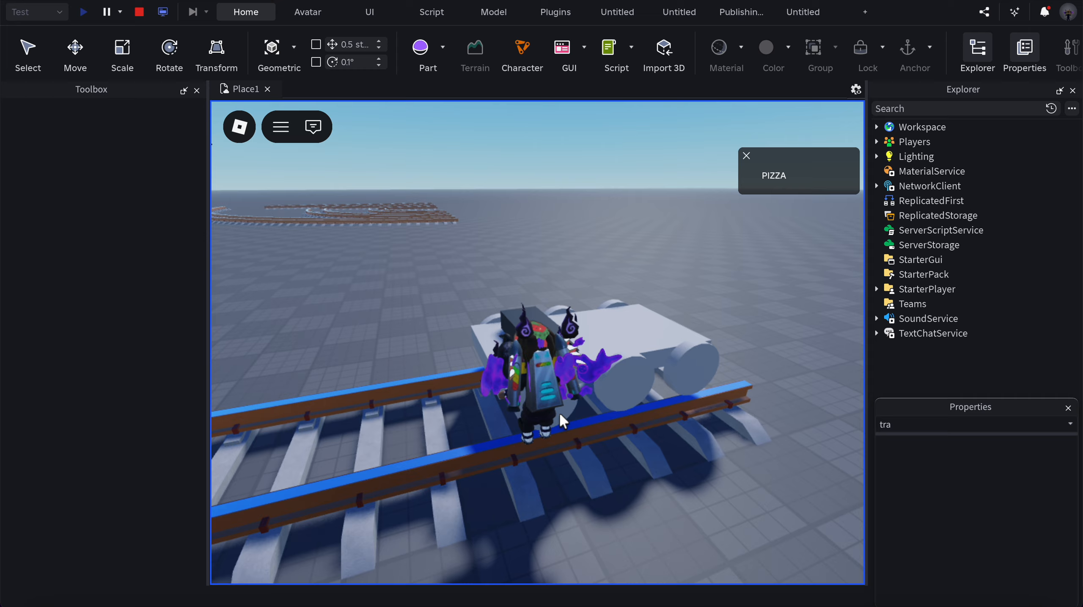
{"action": "key", "text": "s"}
{"action": "right_click_drag", "start_coordinate": [559, 414], "coordinate": [559, 414]}
{"action": "key", "text": "d"}
{"action": "key", "text": "w"}
{"action": "key", "text": "space"}
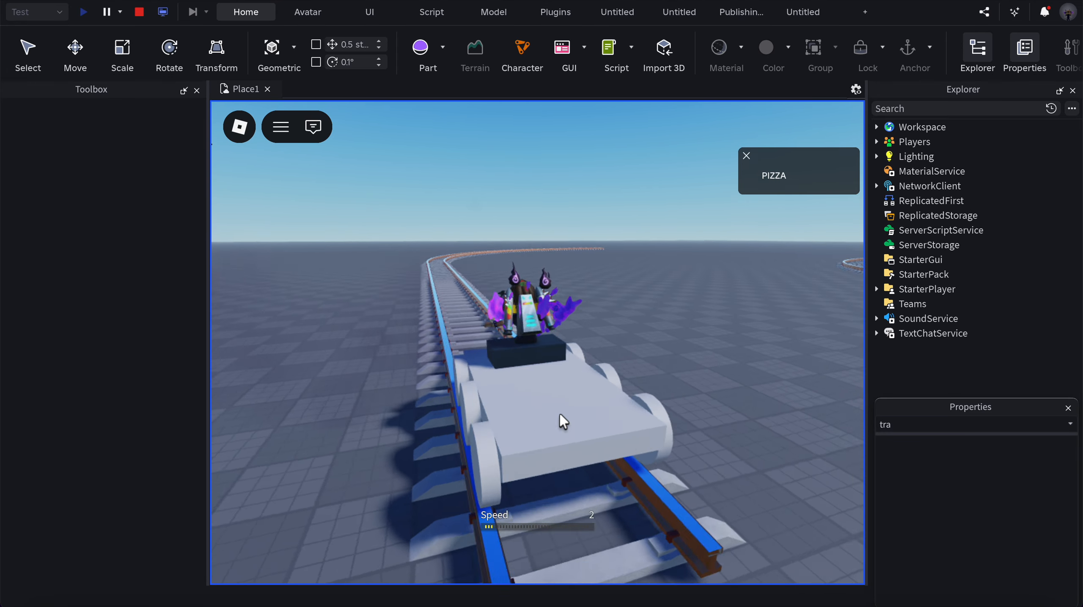
Step: Drive the train toward the curve, inspect it from the side and from behind, and end the test
{"action": "key", "text": "w"}
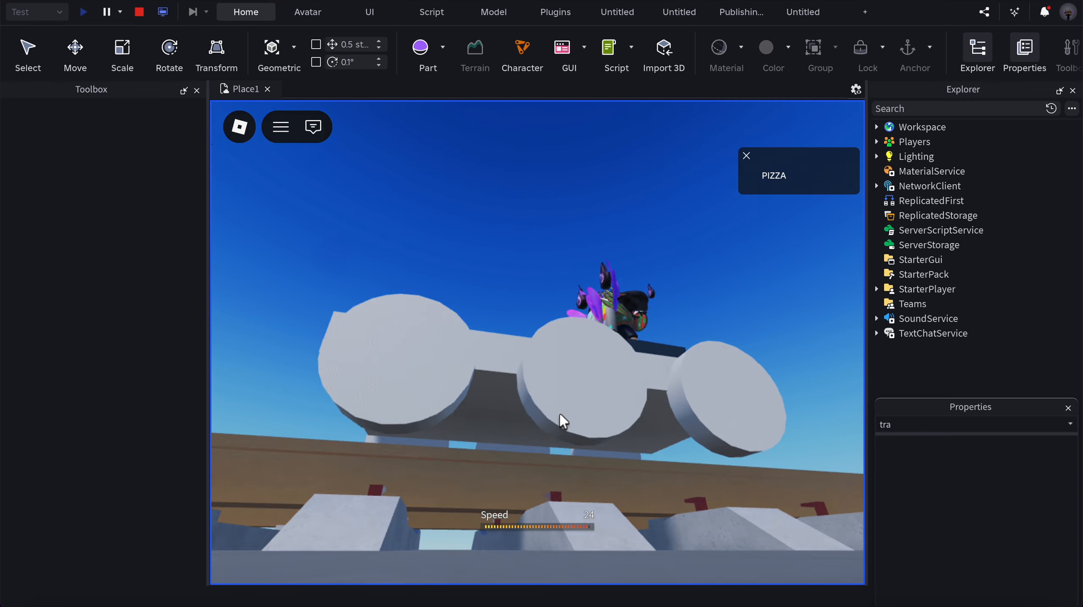
{"action": "right_click_drag", "start_coordinate": [559, 414], "coordinate": [560, 414]}
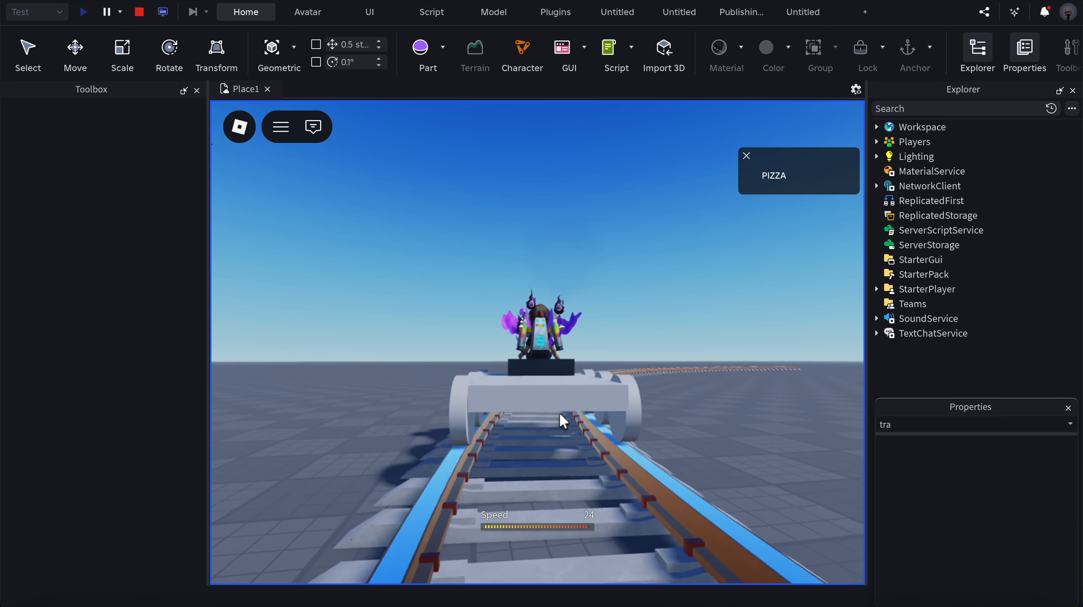
{"action": "right_click_drag", "start_coordinate": [559, 414], "coordinate": [559, 415]}
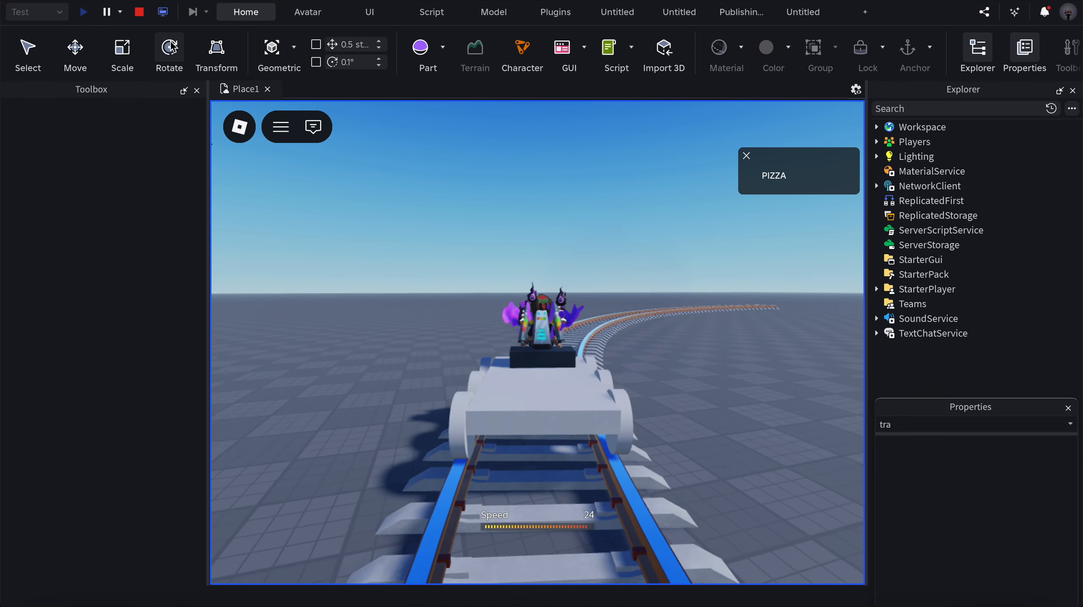
{"action": "left_click", "coordinate": [142, 14]}
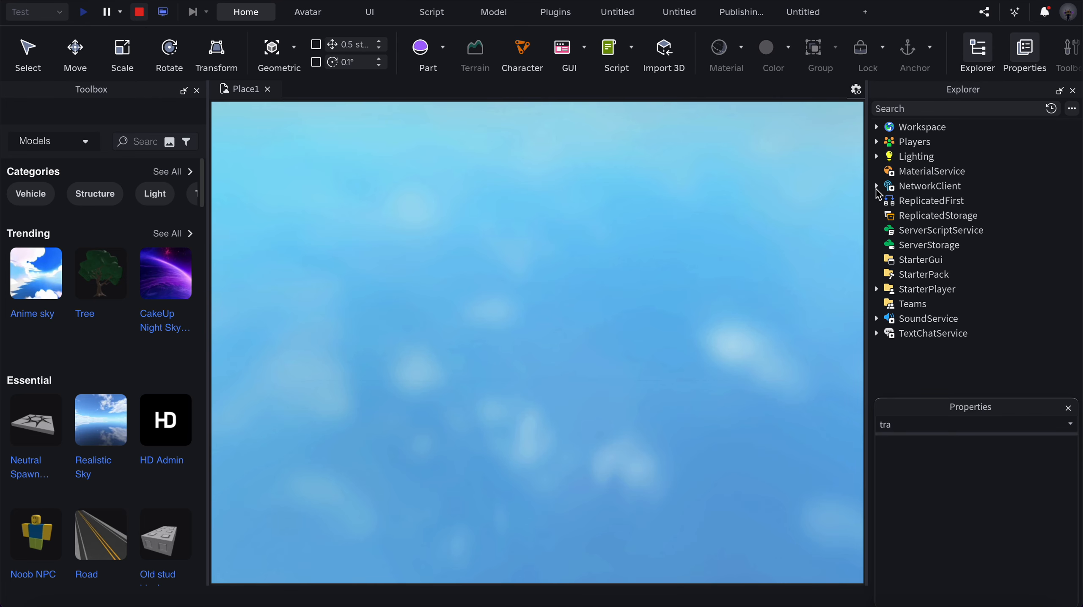
Step: Filter the train's VehicleSeat properties by "max" and adjust the seat's maximum speed
{"action": "scroll", "coordinate": [621, 270], "scroll_direction": "up", "scroll_amount": 5}
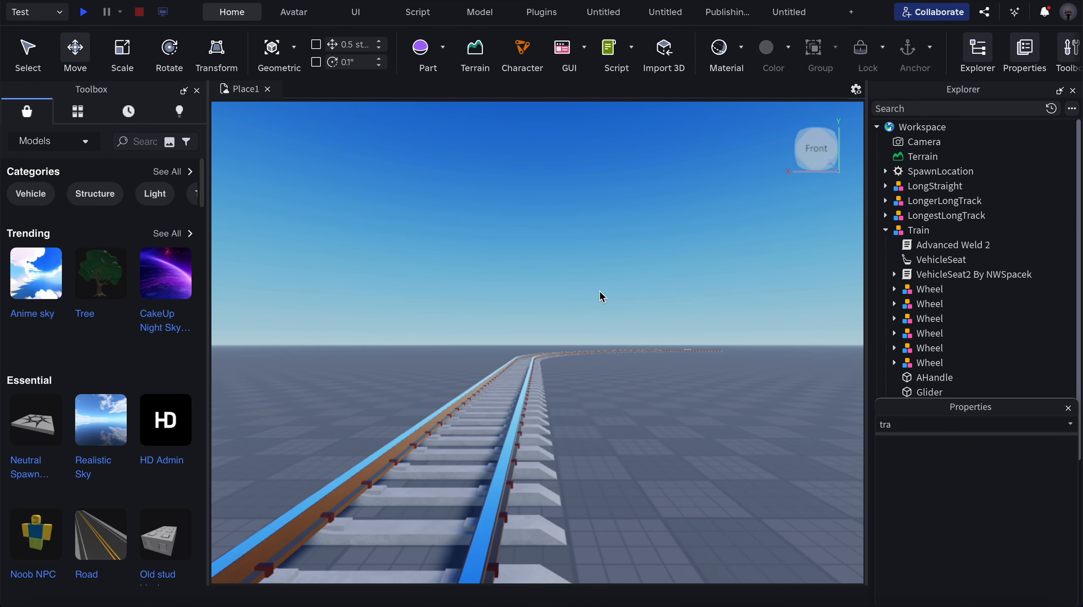
{"action": "scroll", "coordinate": [603, 296], "scroll_direction": "down", "scroll_amount": 5}
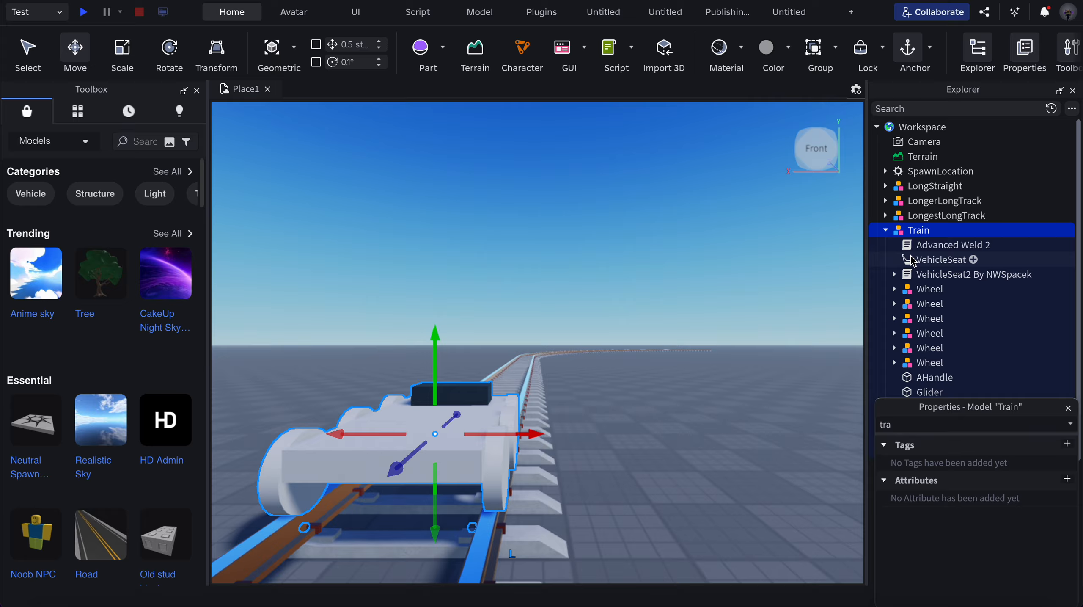
{"action": "left_click", "coordinate": [935, 259]}
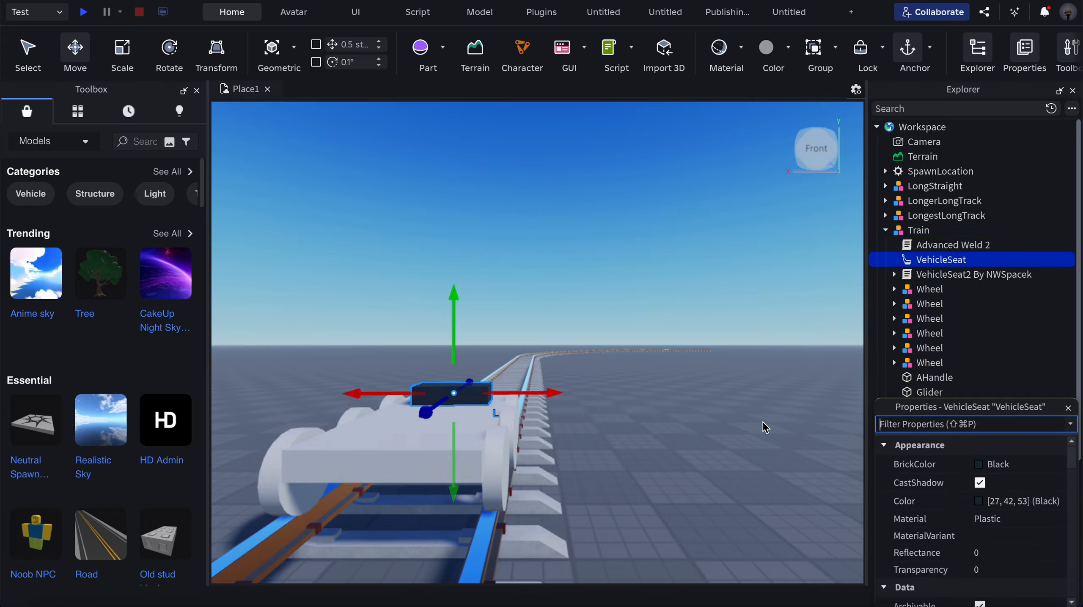
{"action": "scroll", "coordinate": [920, 531], "scroll_direction": "down", "scroll_amount": 10}
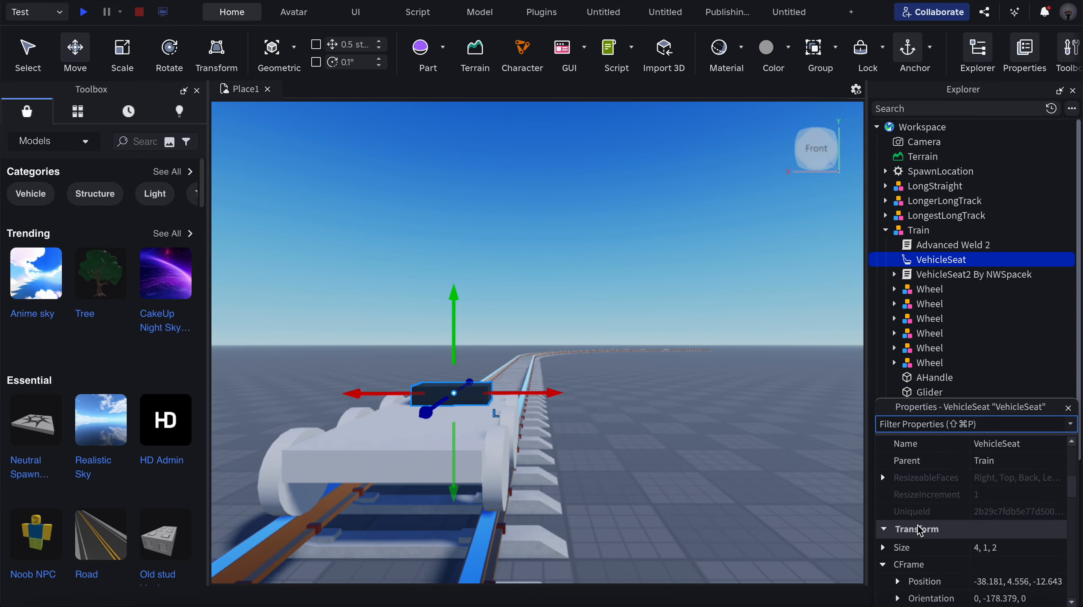
{"action": "scroll", "coordinate": [921, 531], "scroll_direction": "down", "scroll_amount": 10}
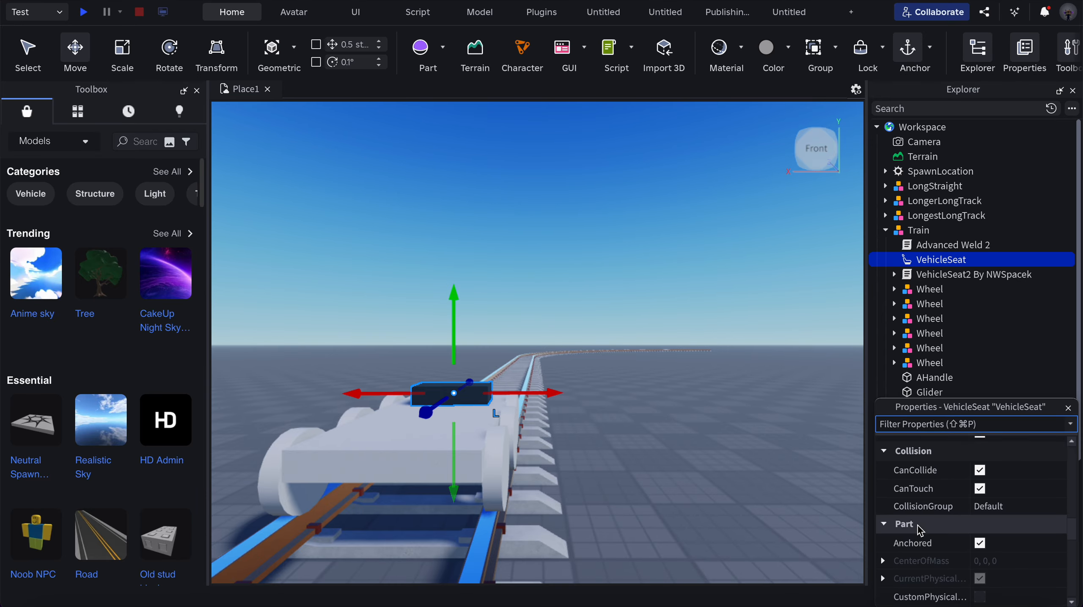
{"action": "type", "text": "max"}
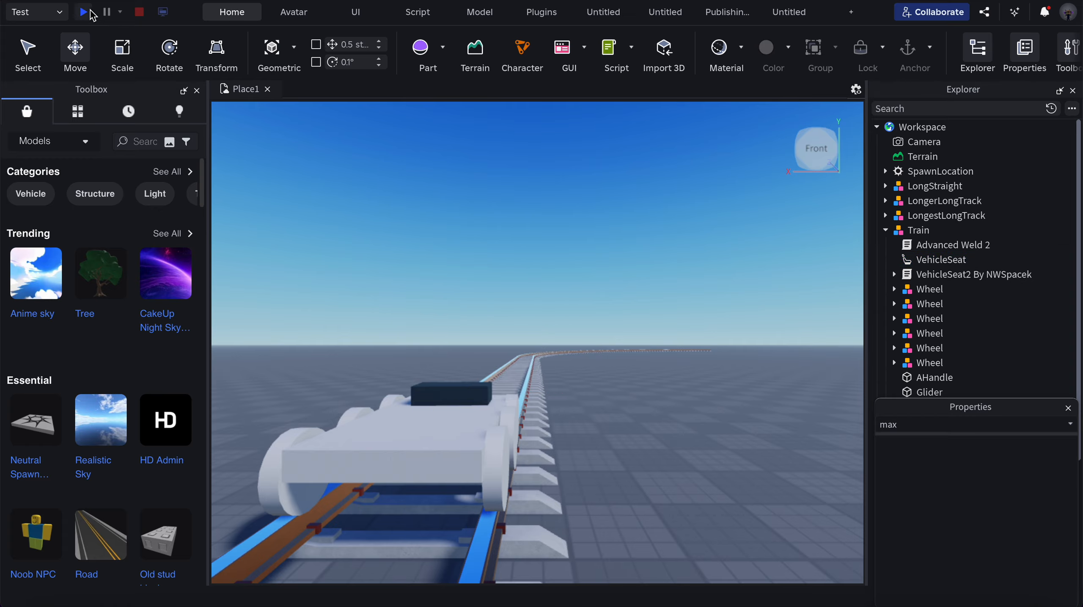
Step: Playtest the place by boarding the train and driving it through the curve, and end the test
{"action": "left_click", "coordinate": [90, 12]}
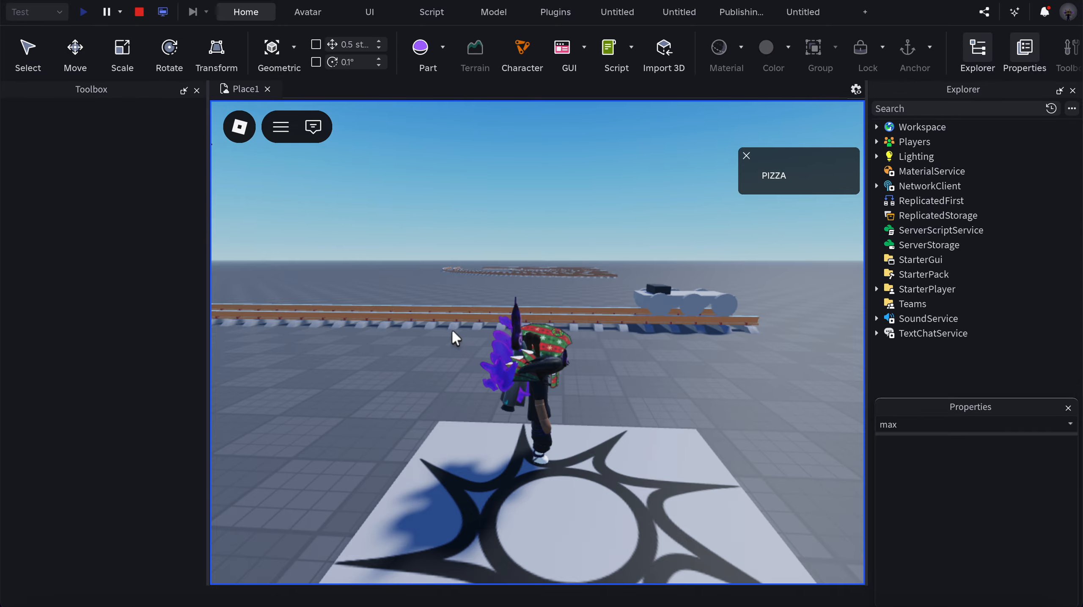
{"action": "key", "text": "w"}
{"action": "right_click_drag", "start_coordinate": [452, 330], "coordinate": [452, 330]}
{"action": "key", "text": "space"}
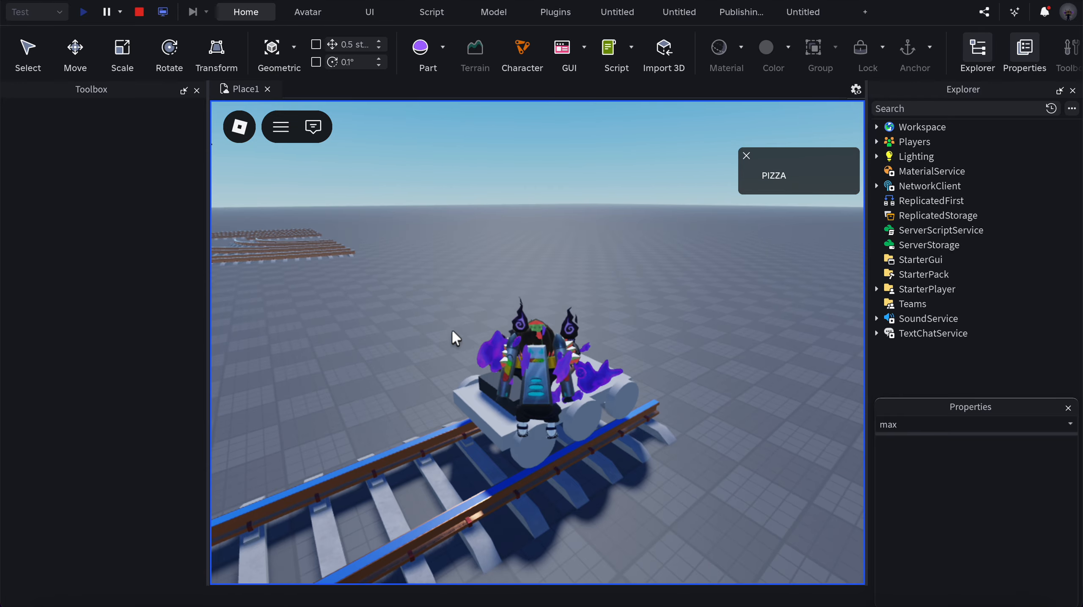
{"action": "key", "text": "w"}
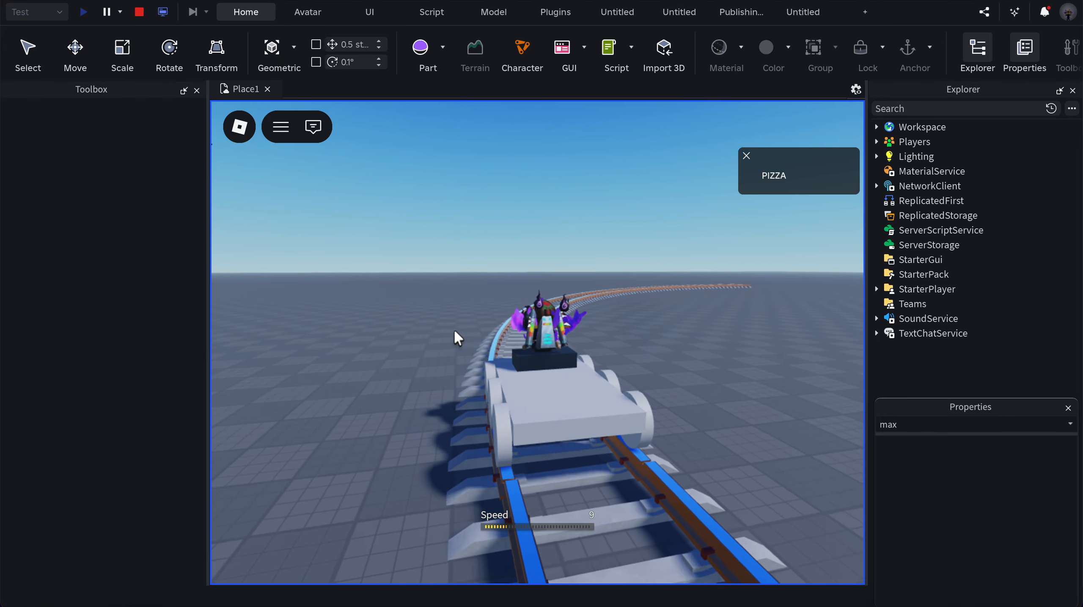
{"action": "key", "text": "w"}
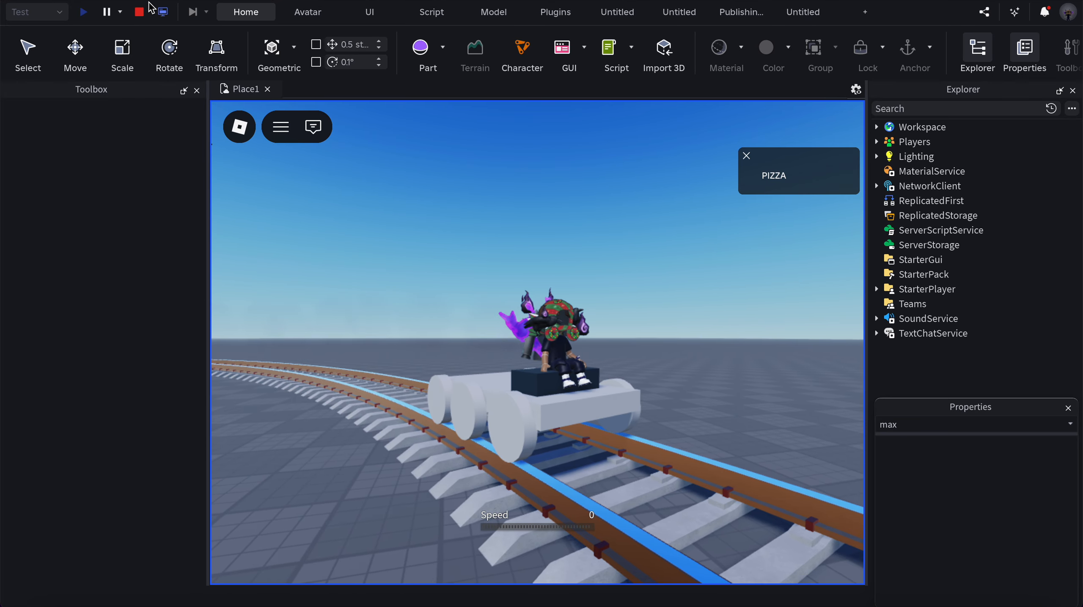
{"action": "left_click", "coordinate": [141, 12]}
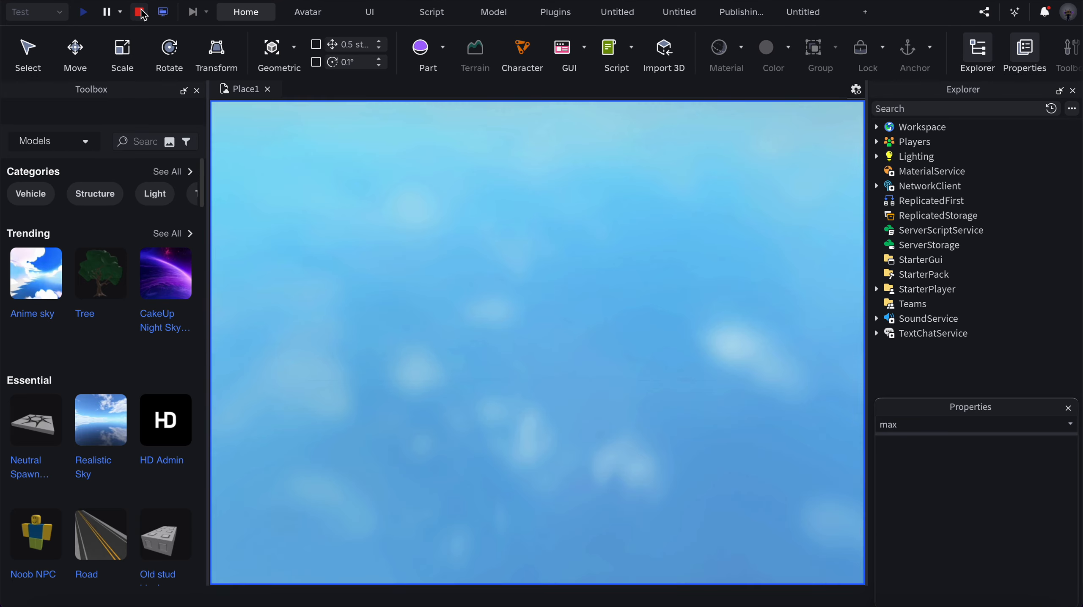